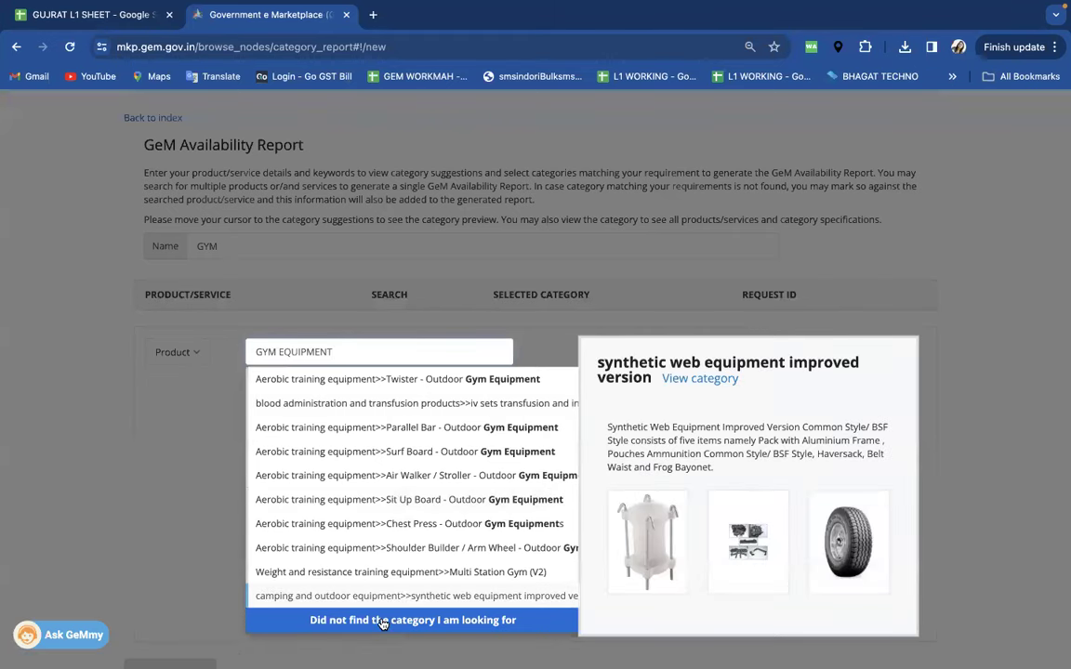
- Mark that none of the suggested categories matches the GYM EQUIPMENT product
{"action": "left_click", "coordinate": [382, 621]}
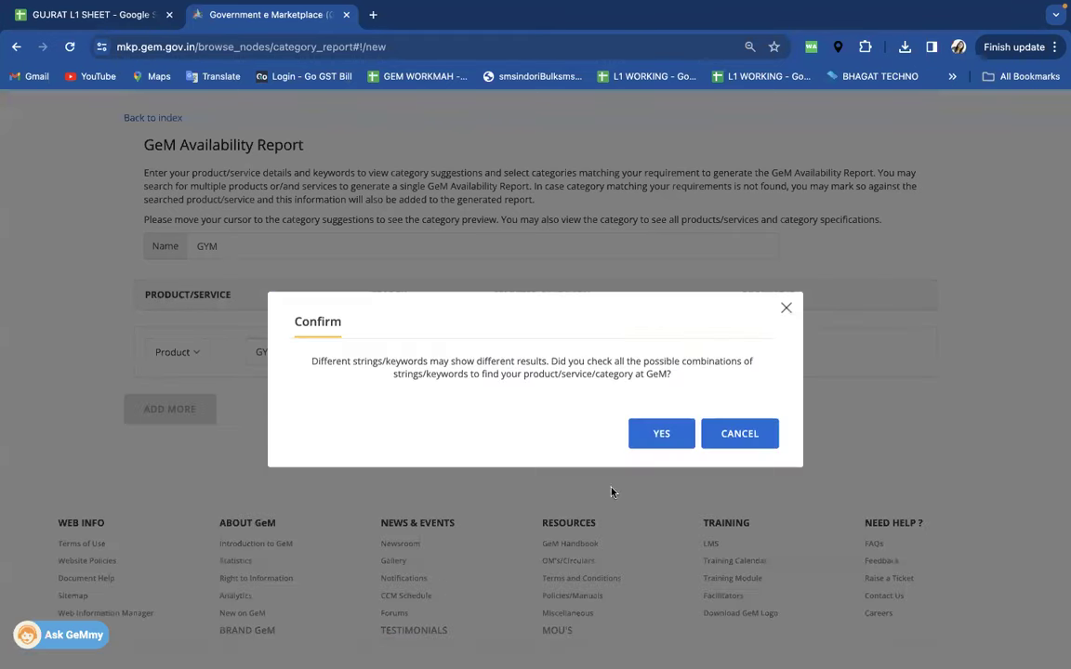
- Confirm all keyword combinations were tried, certify, and generate the GYM availability report
{"action": "left_click", "coordinate": [652, 433]}
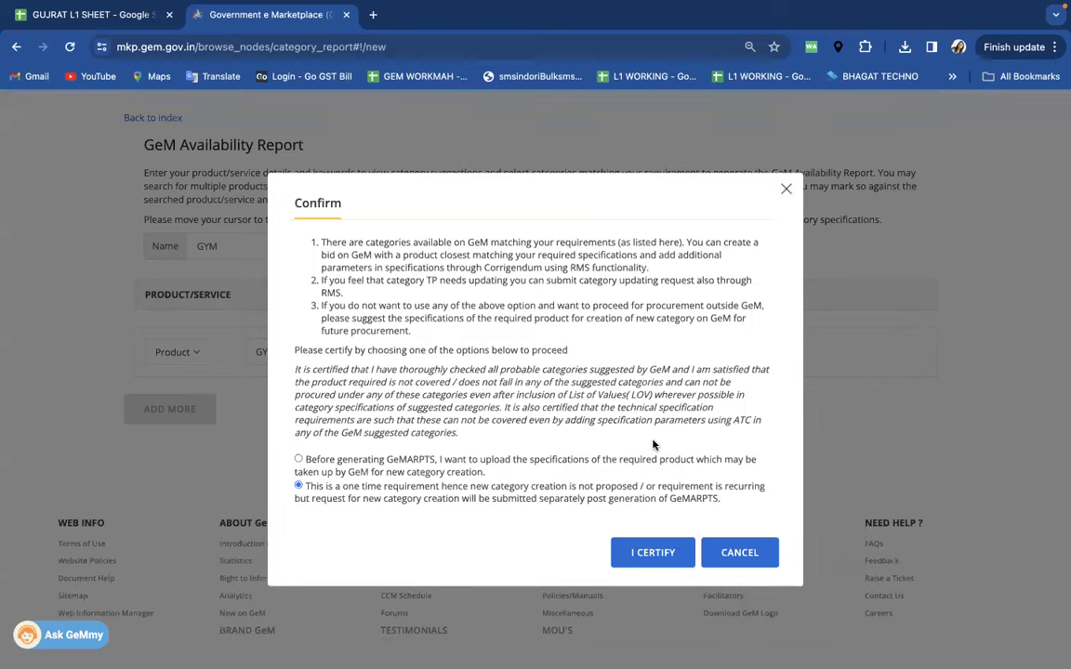
{"action": "left_click", "coordinate": [654, 553]}
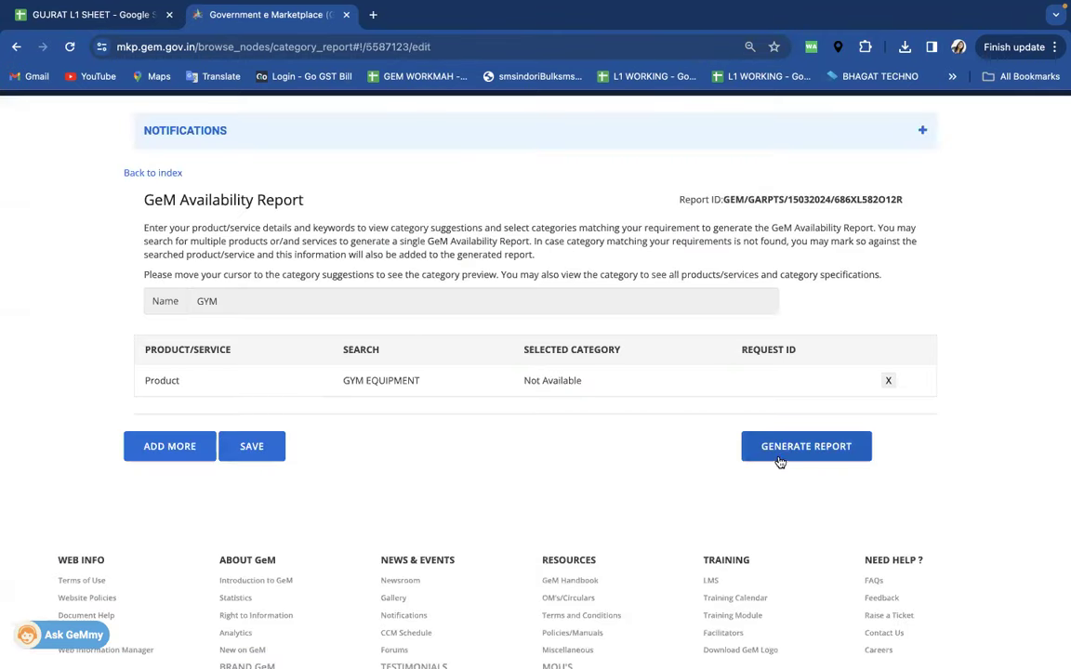
{"action": "left_click", "coordinate": [793, 454]}
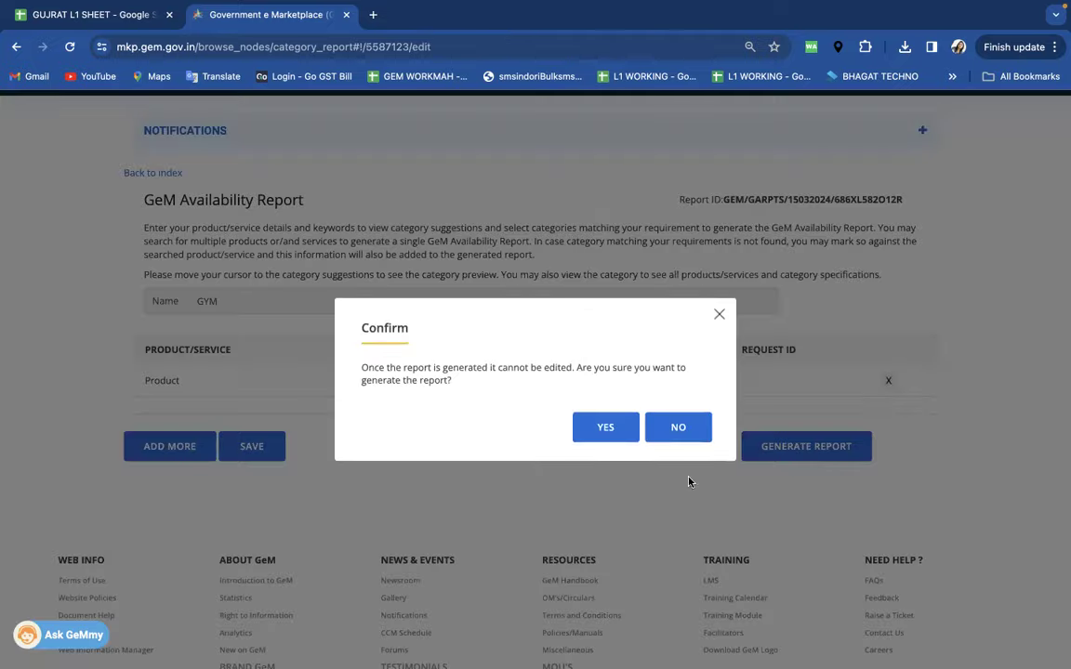
{"action": "left_click", "coordinate": [606, 430]}
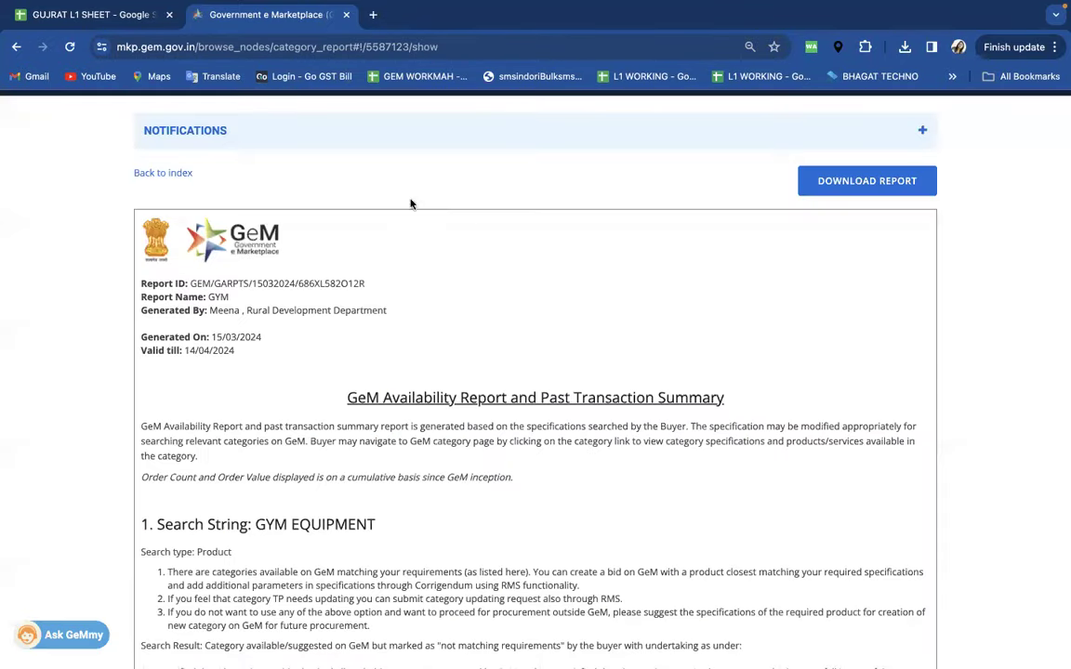
- Go back to the report index and highlight the GYM report entry
{"action": "left_click", "coordinate": [173, 175]}
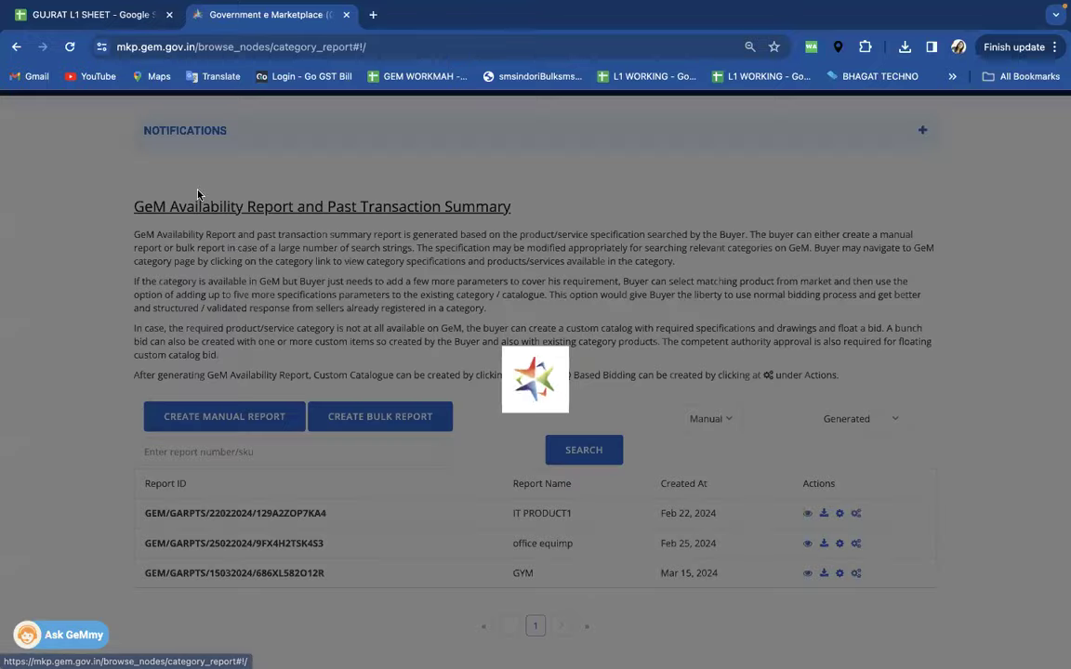
{"action": "double_click", "coordinate": [523, 509]}
{"action": "scroll", "coordinate": [588, 509], "scroll_direction": "up", "scroll_amount": 3}
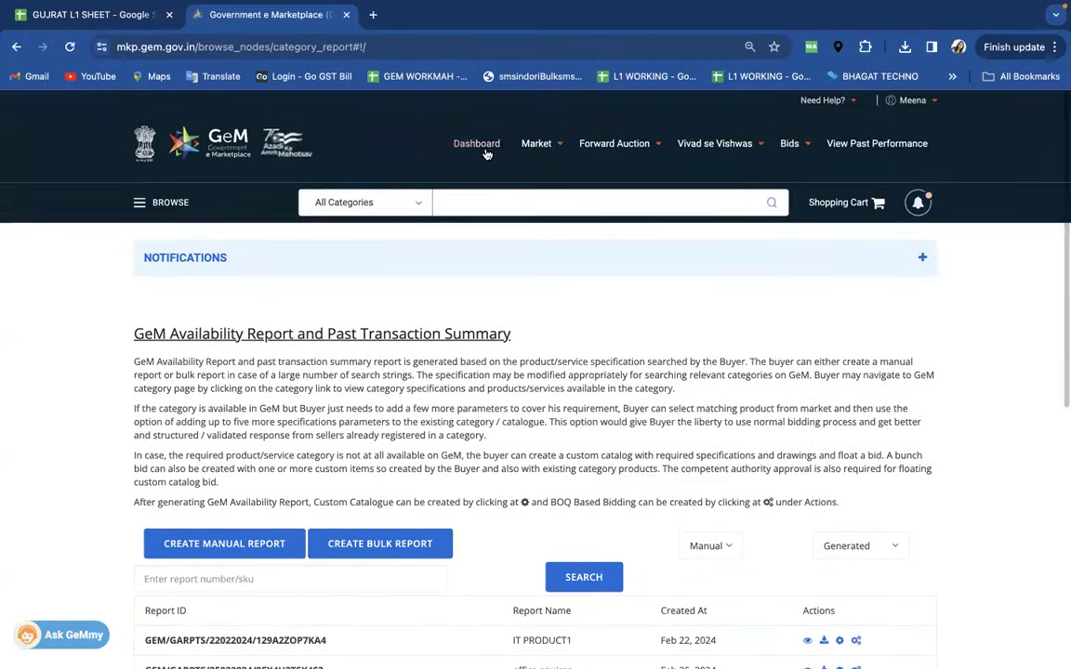
{"action": "left_click", "coordinate": [484, 148]}
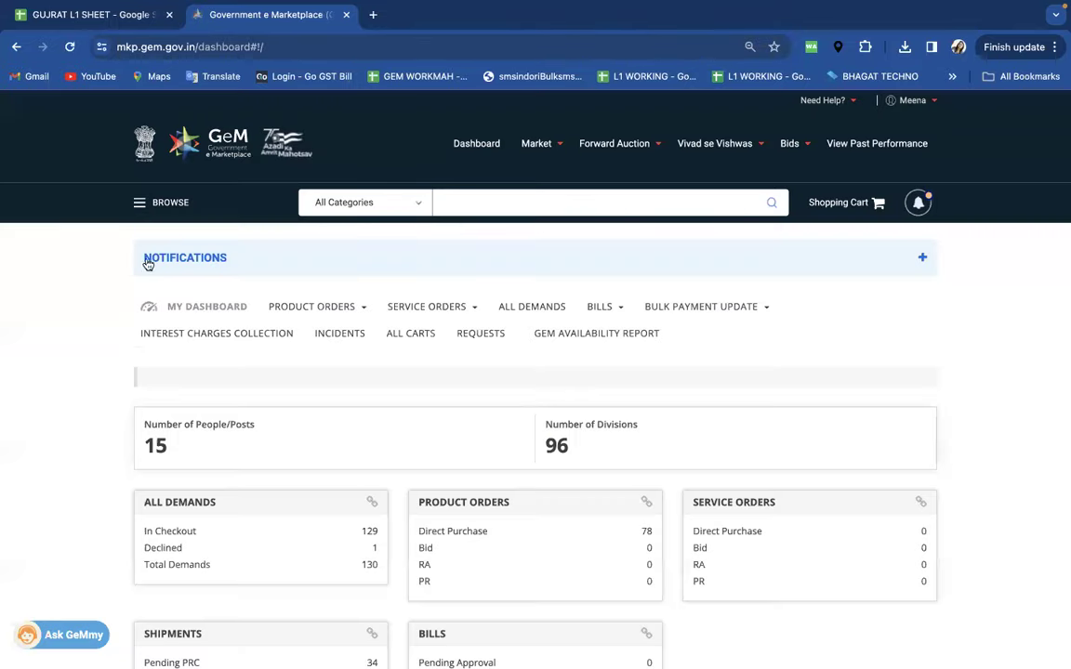
{"action": "left_click", "coordinate": [139, 203]}
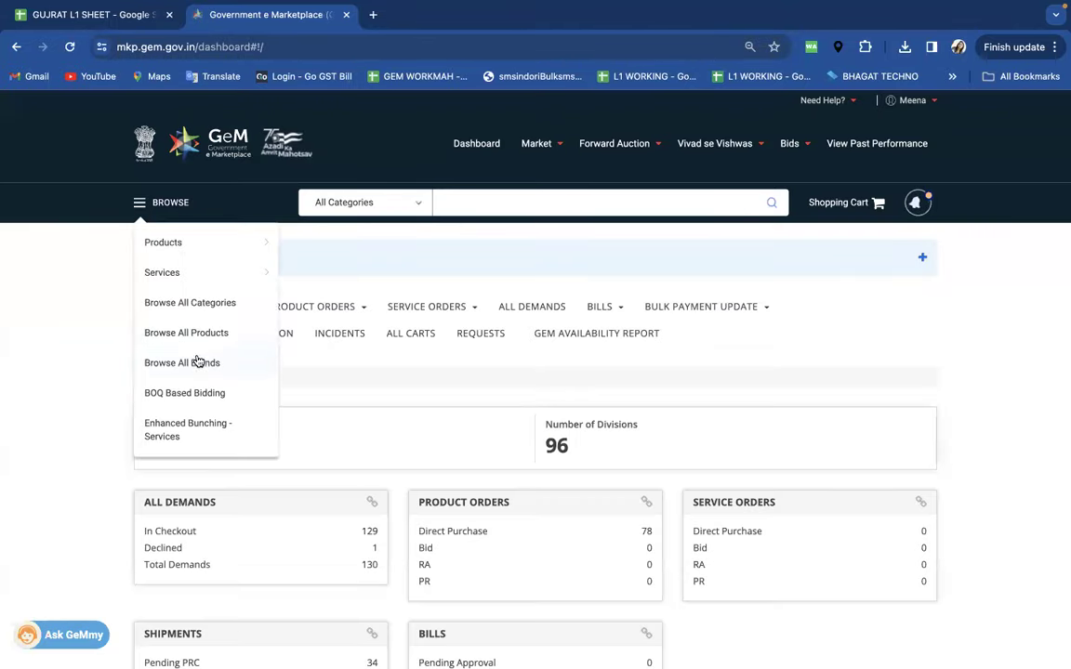
{"action": "left_click", "coordinate": [191, 398]}
{"action": "scroll", "coordinate": [559, 456], "scroll_direction": "down", "scroll_amount": 5}
{"action": "left_click_drag", "start_coordinate": [536, 440], "coordinate": [502, 437]}
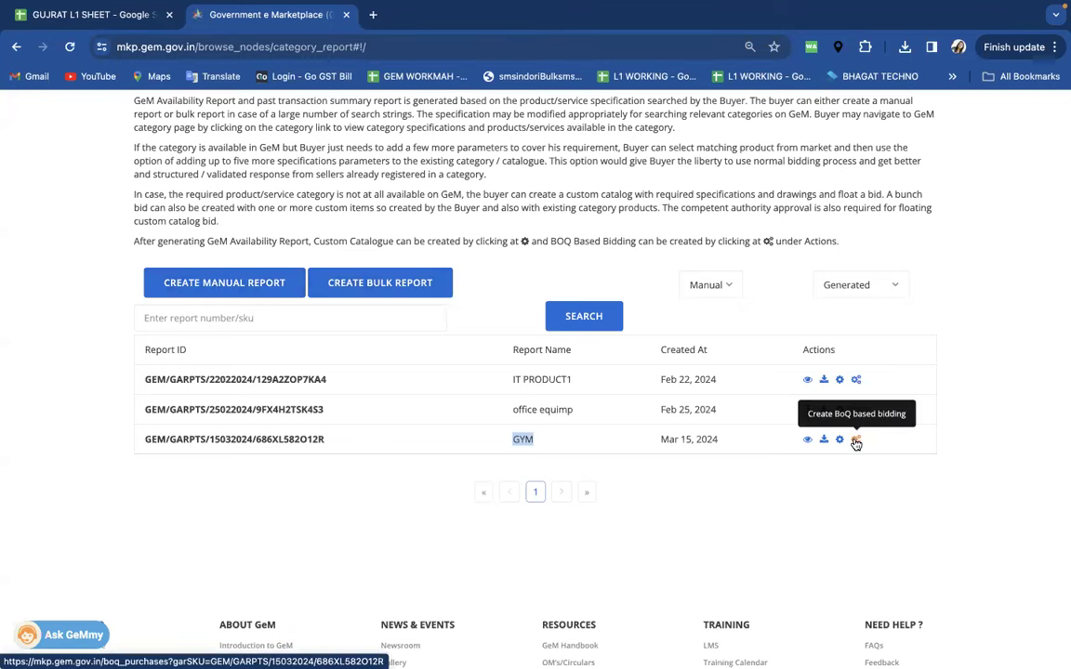
{"action": "left_click", "coordinate": [856, 441]}
{"action": "left_click", "coordinate": [536, 434]}
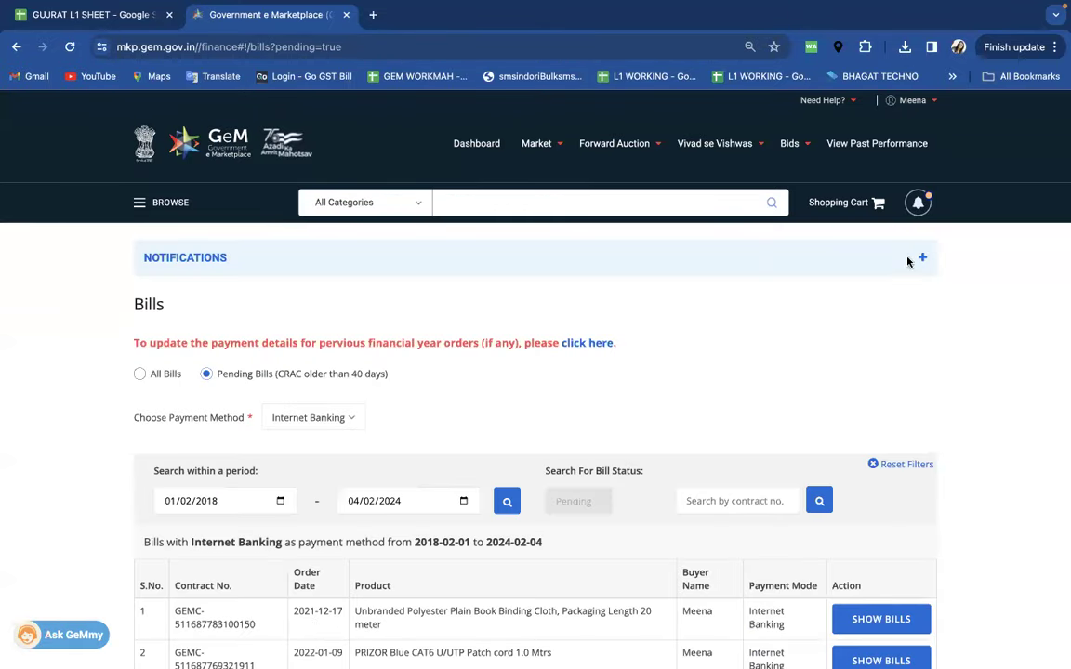
{"action": "left_click", "coordinate": [472, 146]}
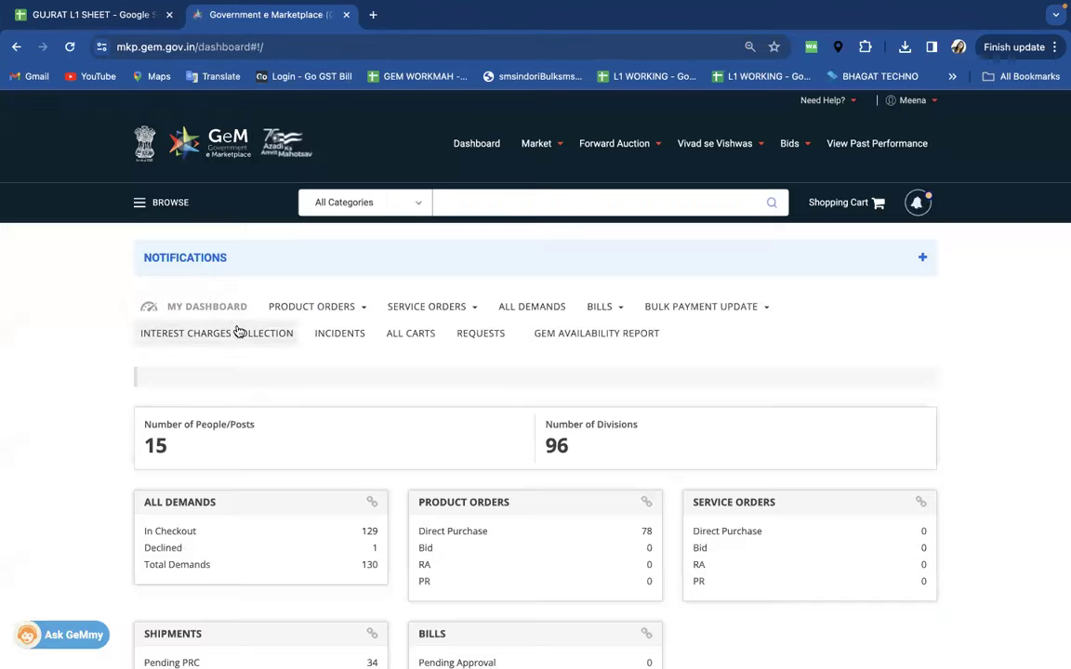
{"action": "left_click", "coordinate": [140, 202]}
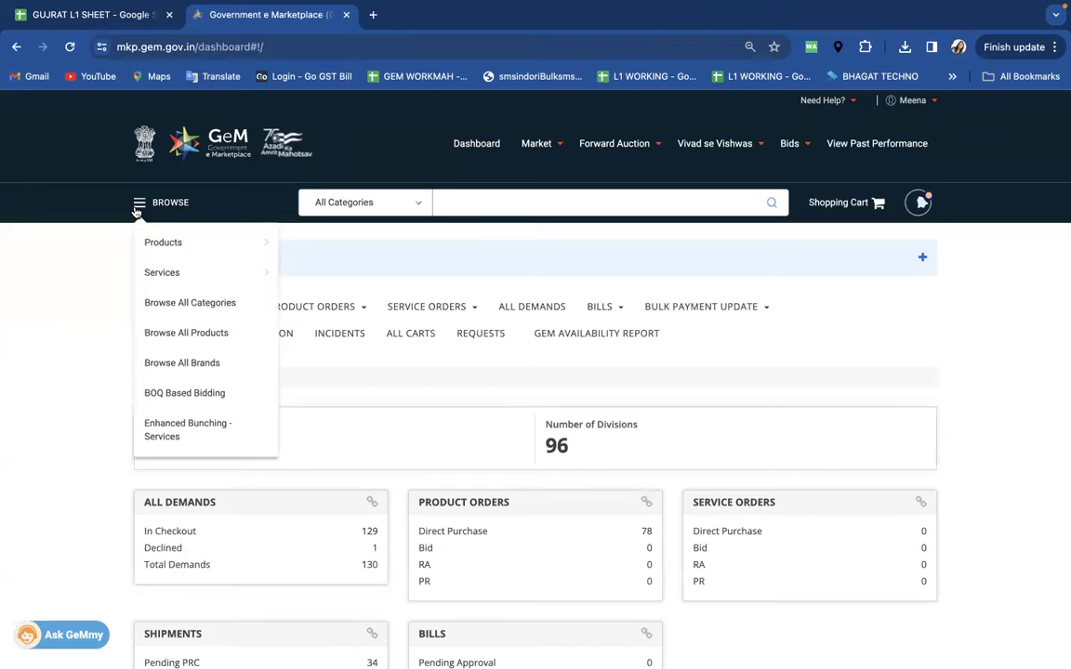
{"action": "left_click", "coordinate": [184, 394]}
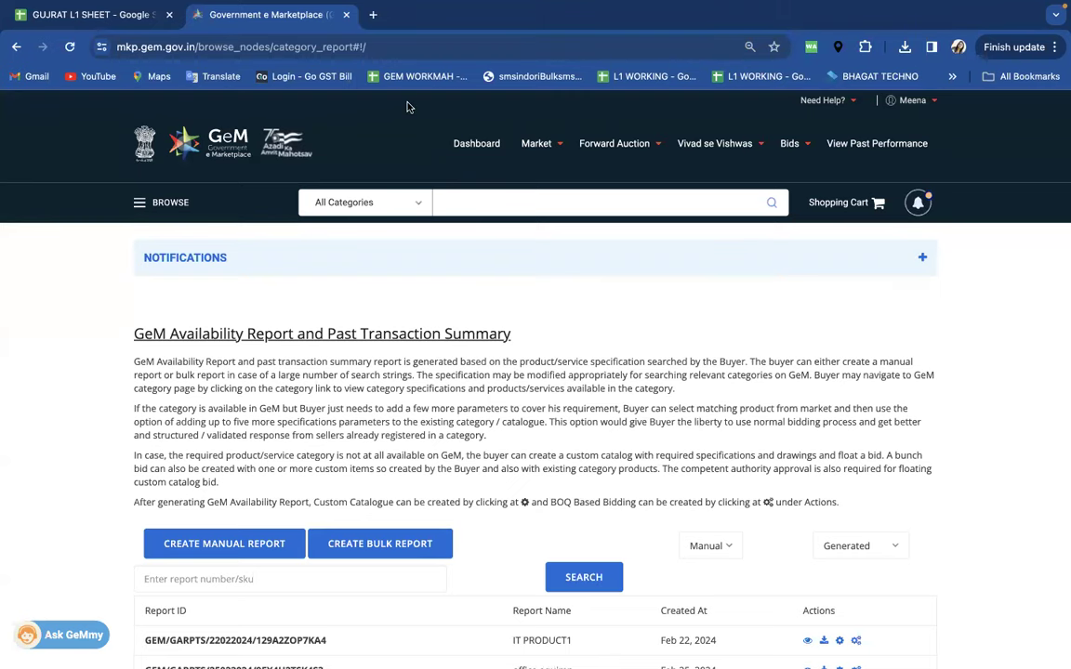
- Start a new manual availability report and name it OFFICE ITEM
{"action": "scroll", "coordinate": [397, 279], "scroll_direction": "down", "scroll_amount": 1}
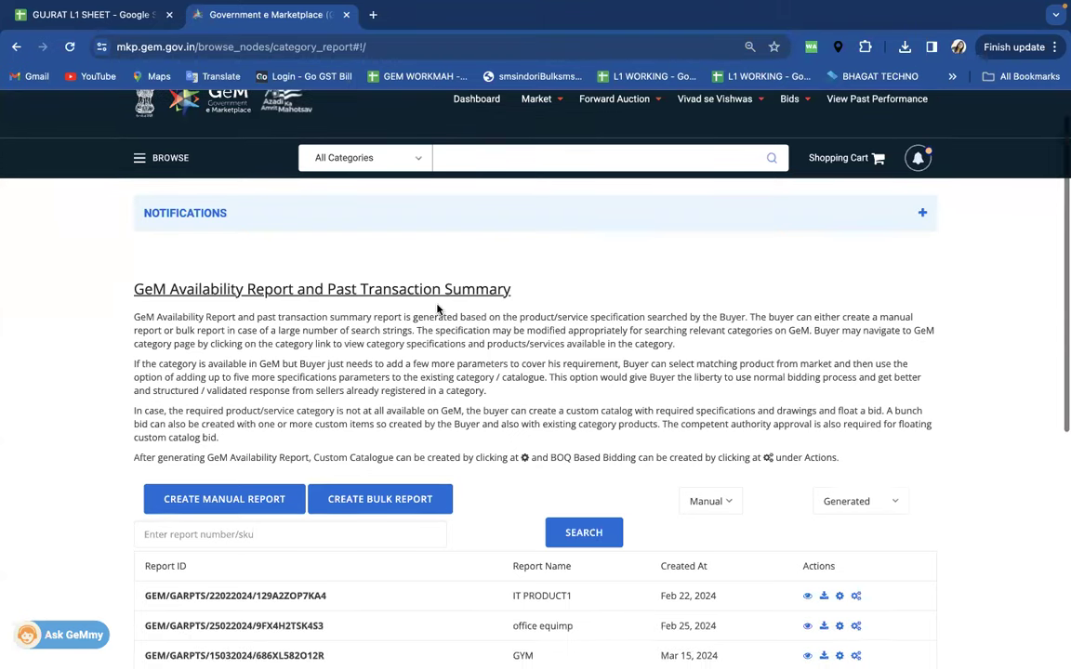
{"action": "left_click", "coordinate": [142, 159]}
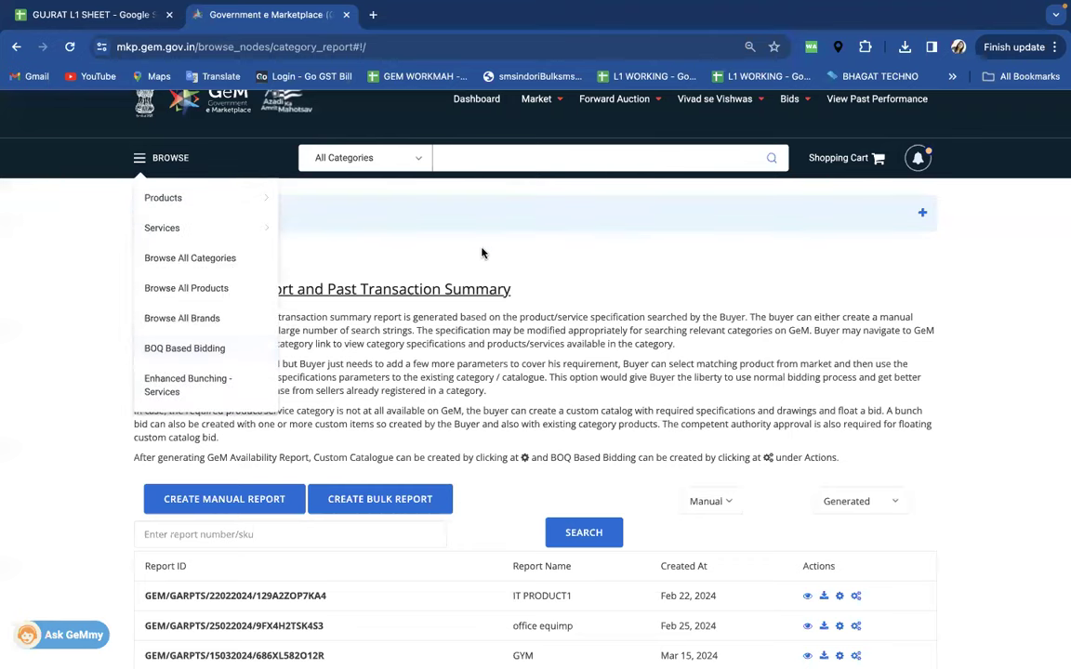
{"action": "scroll", "coordinate": [469, 239], "scroll_direction": "down", "scroll_amount": 5}
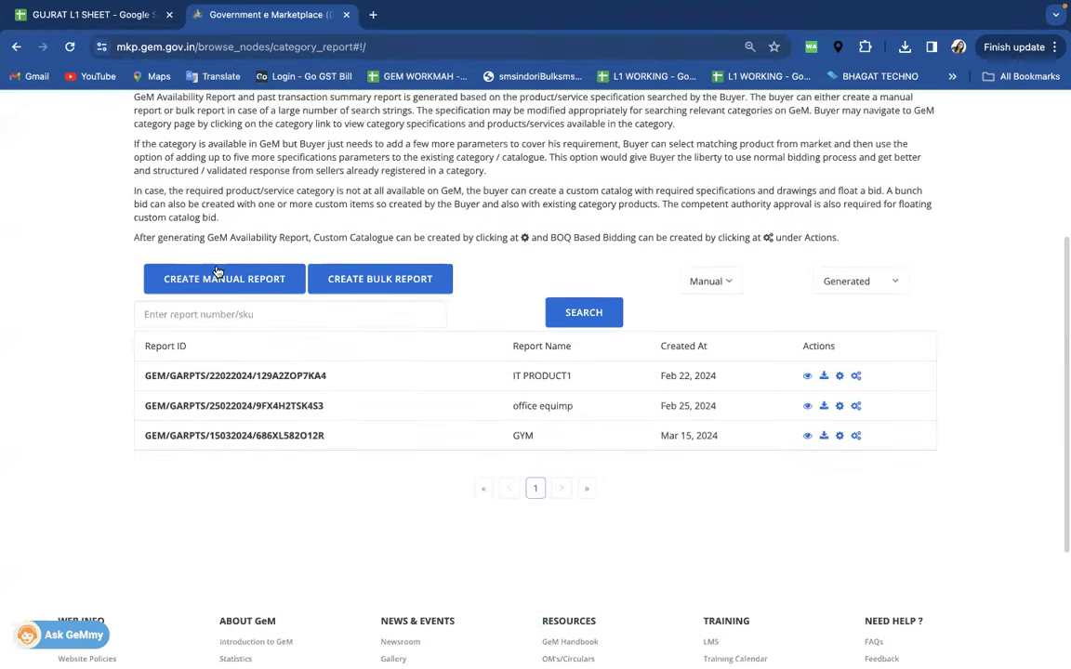
{"action": "left_click", "coordinate": [220, 279]}
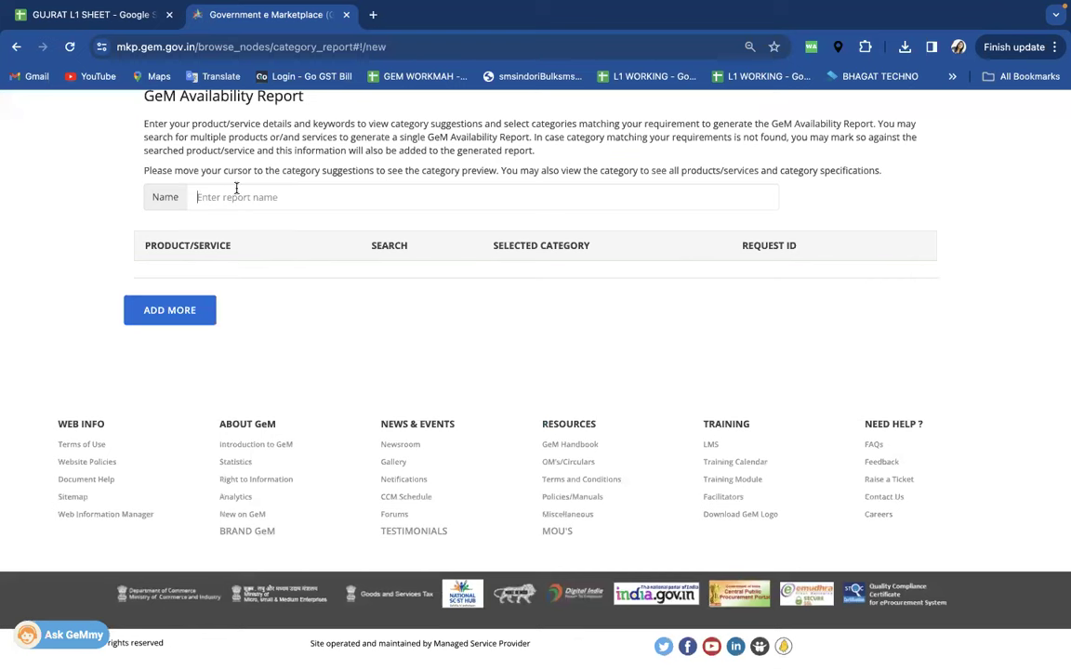
{"action": "type", "text": "DESKTOP"}
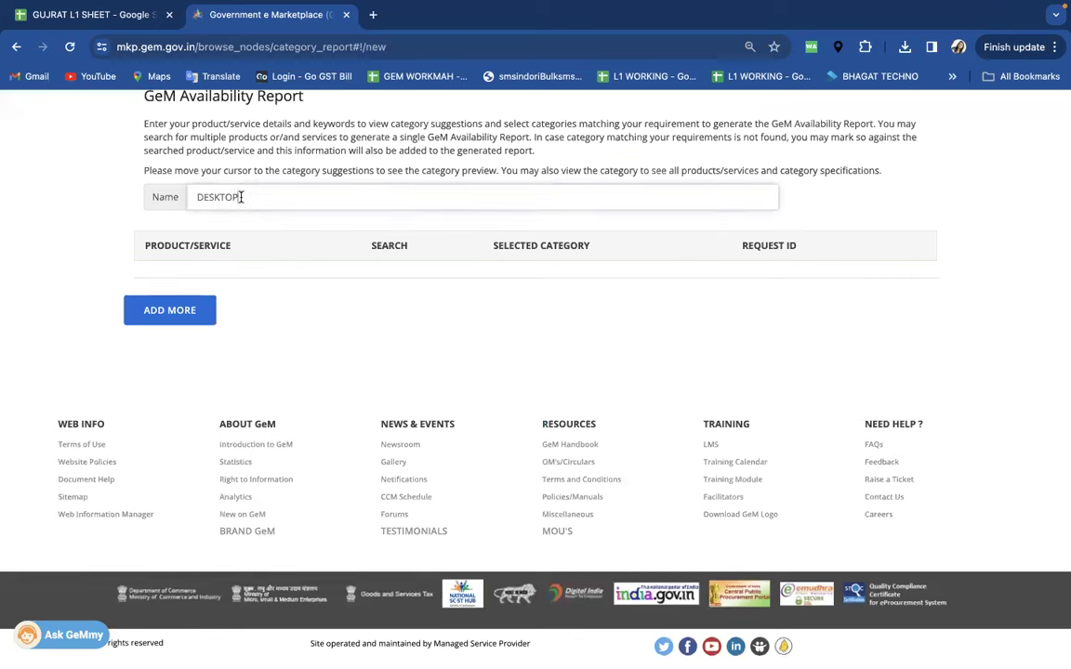
{"action": "left_click_drag", "start_coordinate": [246, 198], "coordinate": [180, 201]}
{"action": "type", "text": "OFFICE ITEM"}
- Add a DESKTOP product row and certify that no suggested category matches it
{"action": "left_click", "coordinate": [175, 316]}
{"action": "left_click", "coordinate": [273, 299]}
{"action": "type", "text": "DES"}
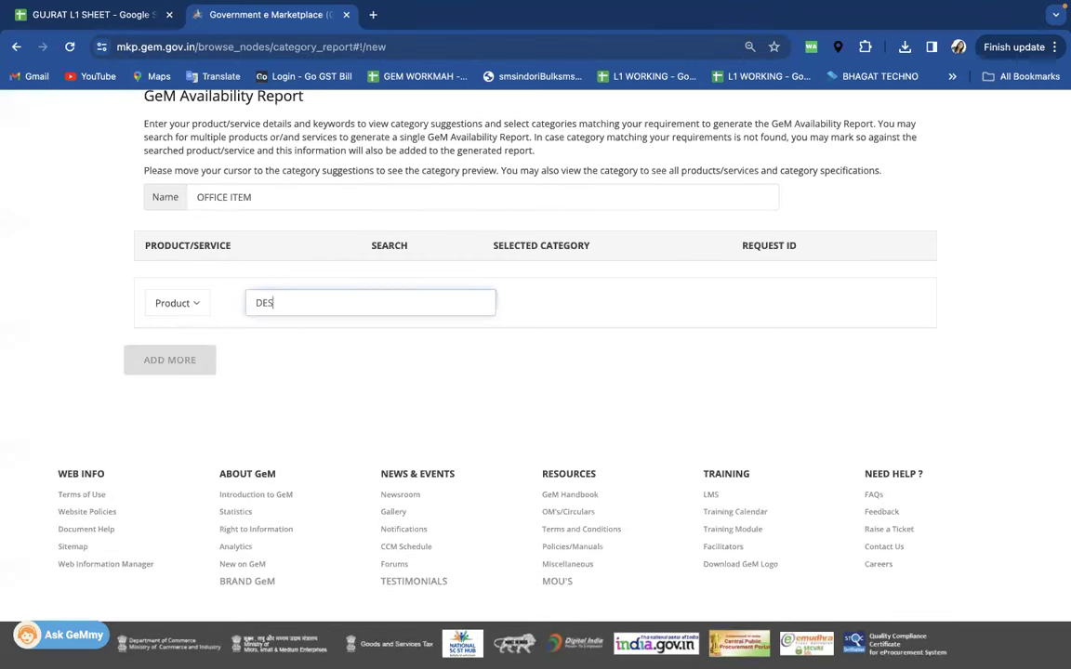
{"action": "type", "text": "KTOP"}
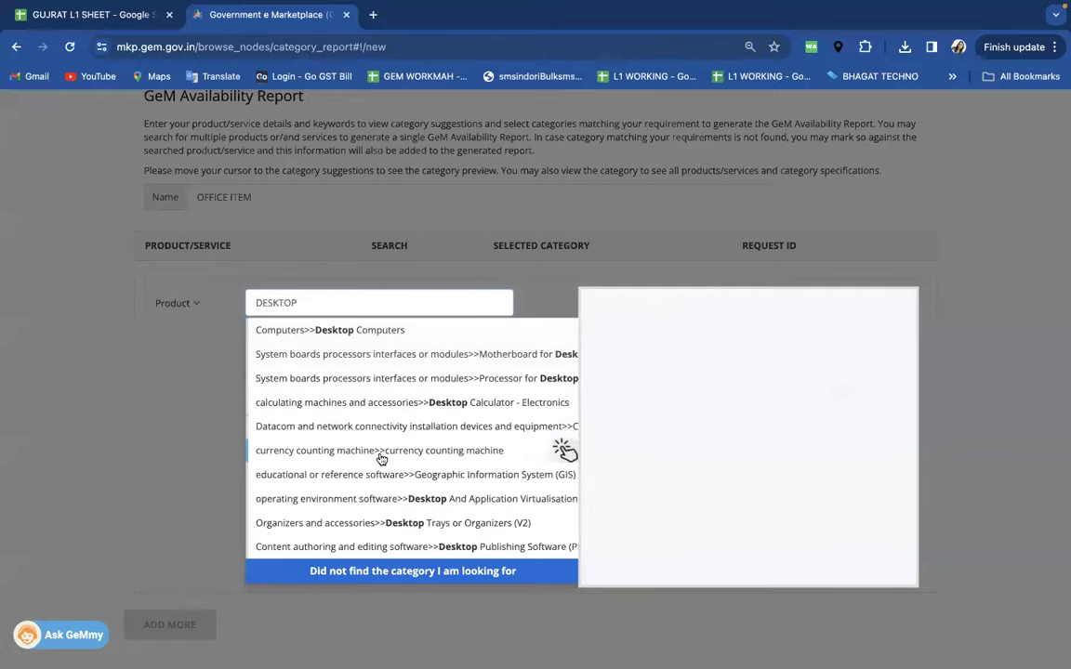
{"action": "left_click", "coordinate": [377, 574]}
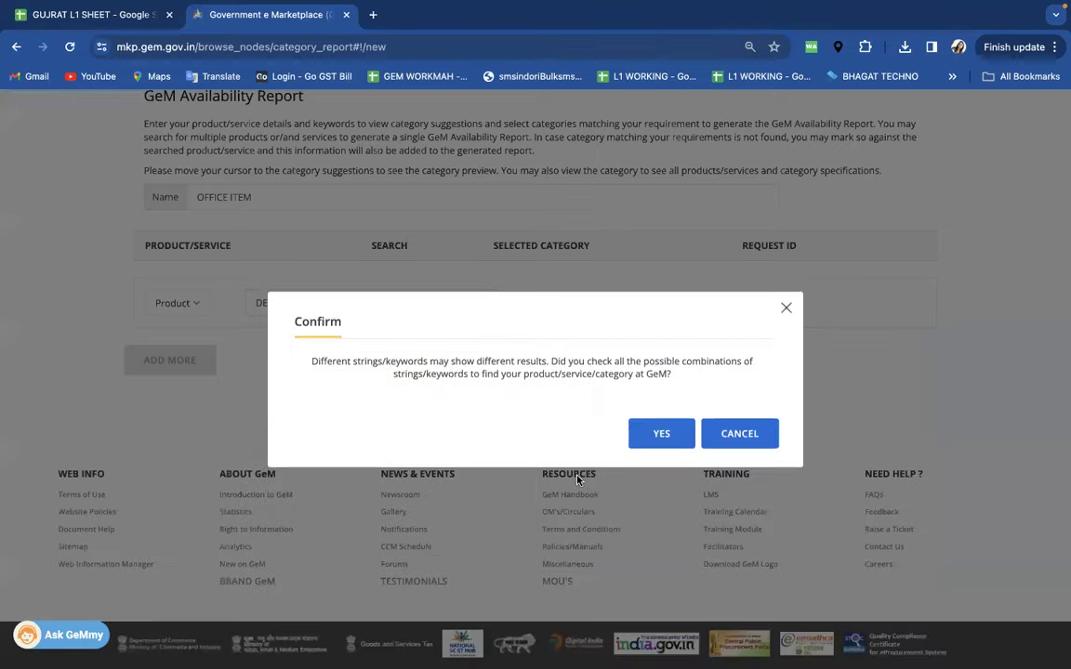
{"action": "left_click", "coordinate": [595, 433]}
{"action": "left_click", "coordinate": [672, 548]}
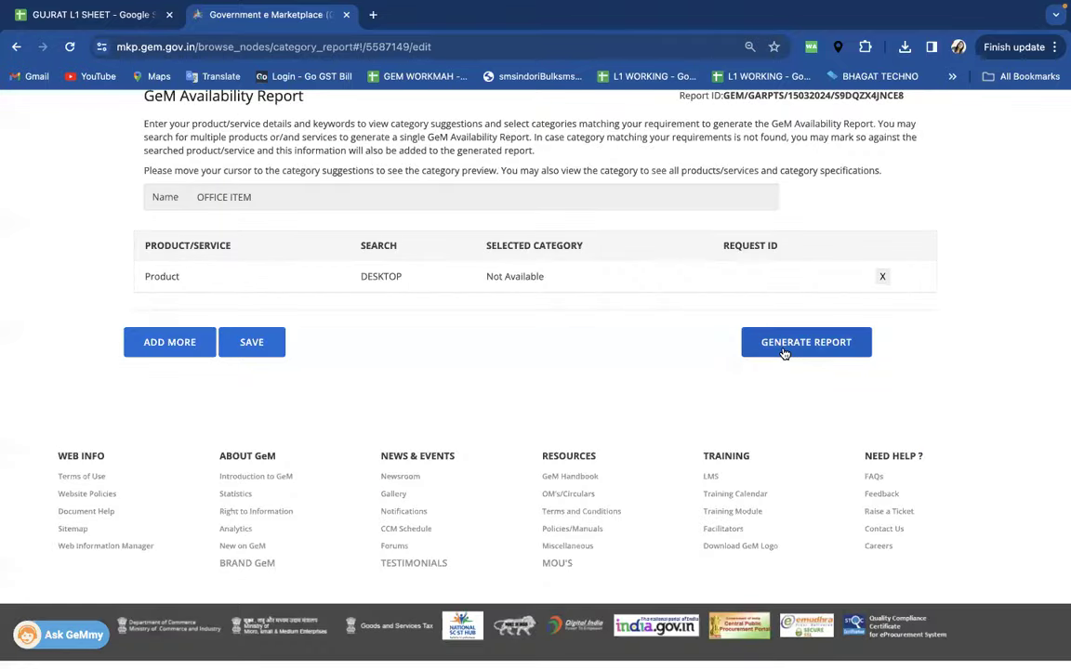
- Generate the OFFICE ITEM report, return to the index, and highlight the OFFICE ITEM and GYM entries
{"action": "left_click", "coordinate": [784, 352]}
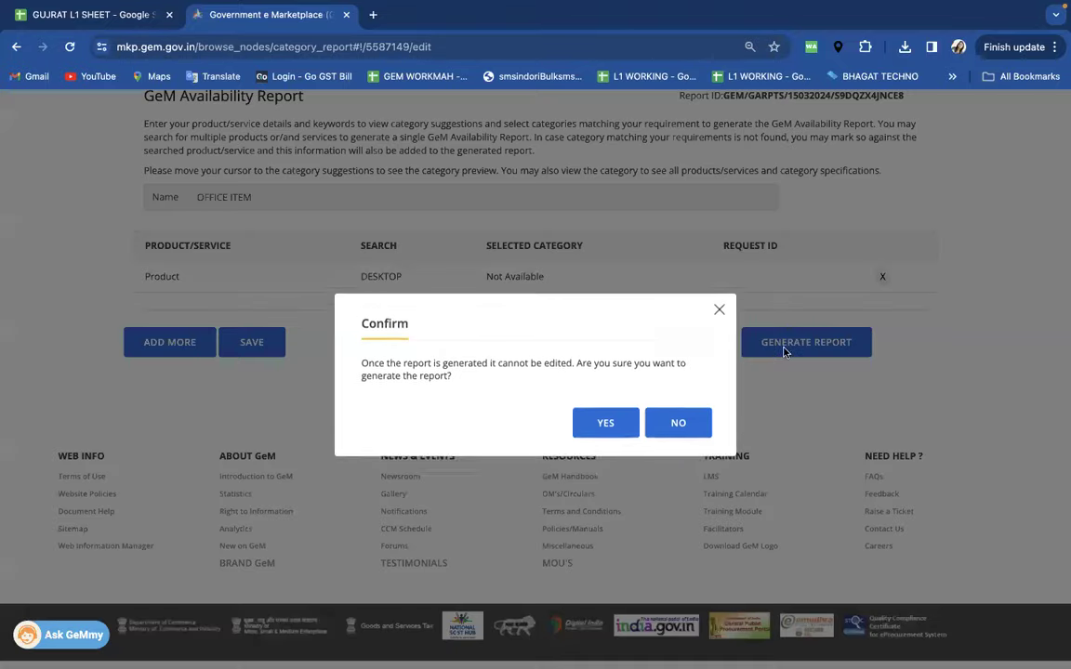
{"action": "left_click", "coordinate": [540, 423]}
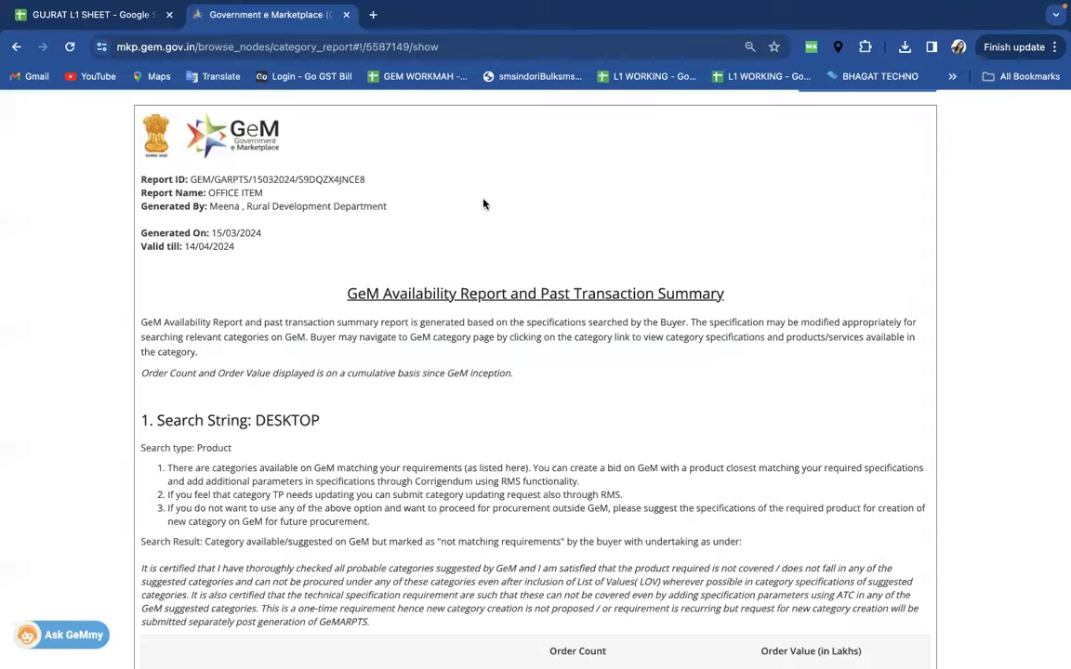
{"action": "scroll", "coordinate": [318, 200], "scroll_direction": "up", "scroll_amount": 5}
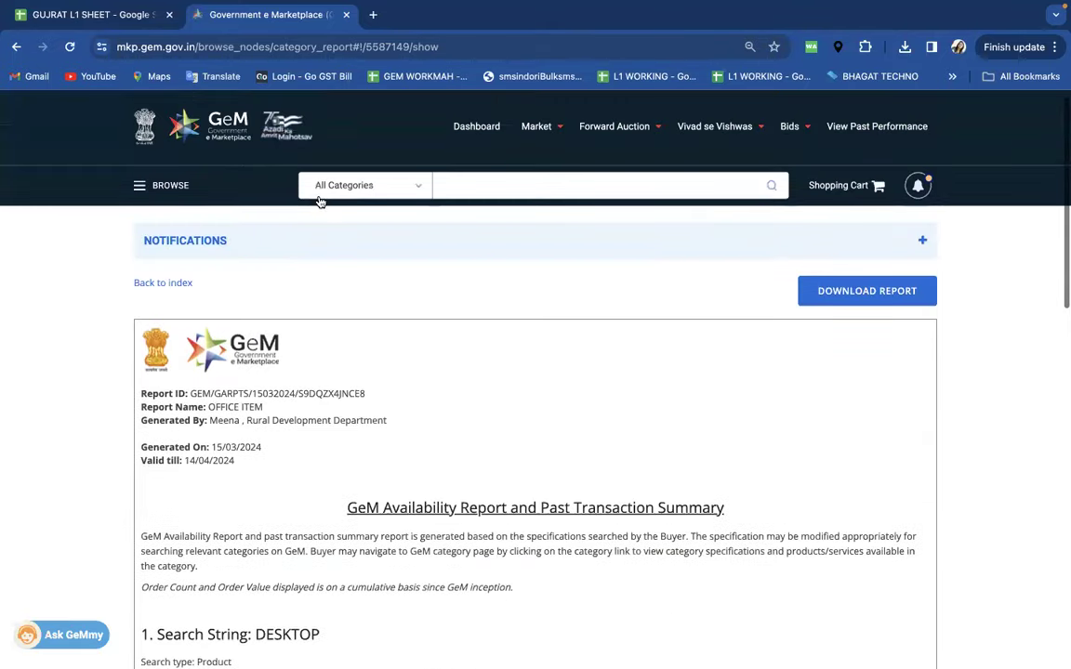
{"action": "left_click", "coordinate": [173, 283]}
{"action": "scroll", "coordinate": [347, 354], "scroll_direction": "down", "scroll_amount": 3}
{"action": "left_click_drag", "start_coordinate": [569, 427], "coordinate": [503, 430]}
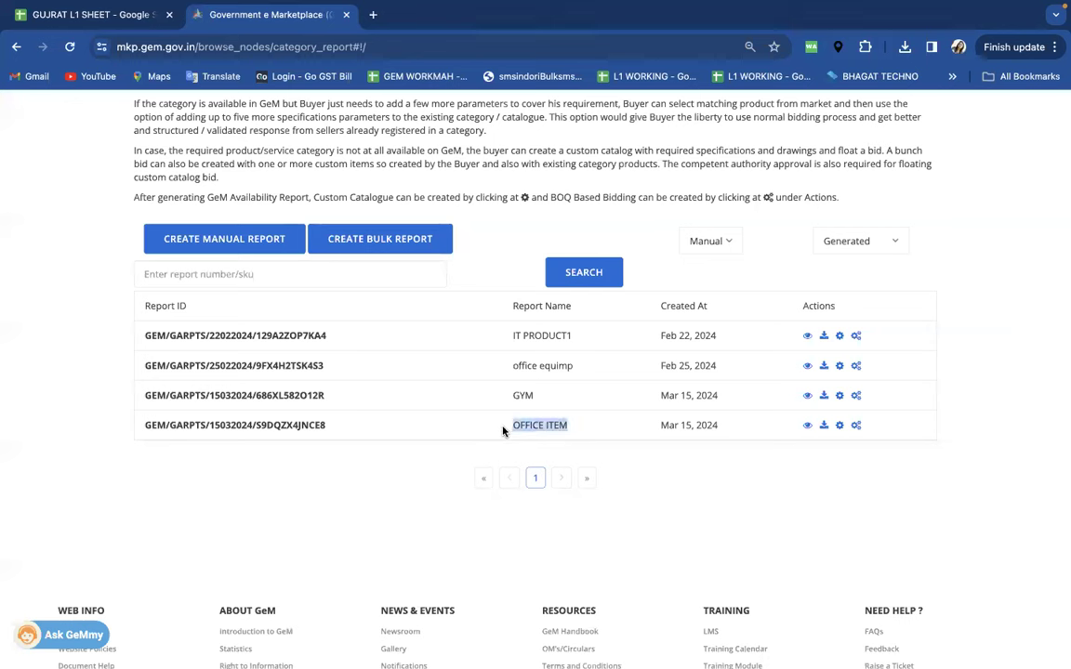
{"action": "left_click_drag", "start_coordinate": [541, 398], "coordinate": [509, 399]}
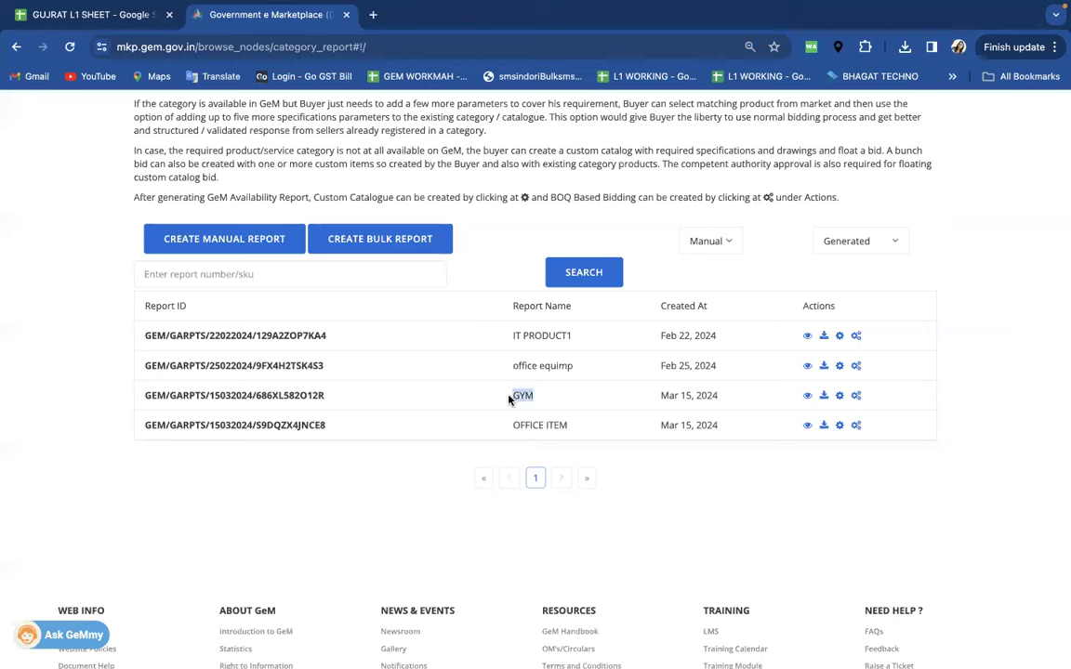
- Create a BoQ bid from the GYM row, accept the custom bid consent, and expand related categories
{"action": "left_click", "coordinate": [856, 396]}
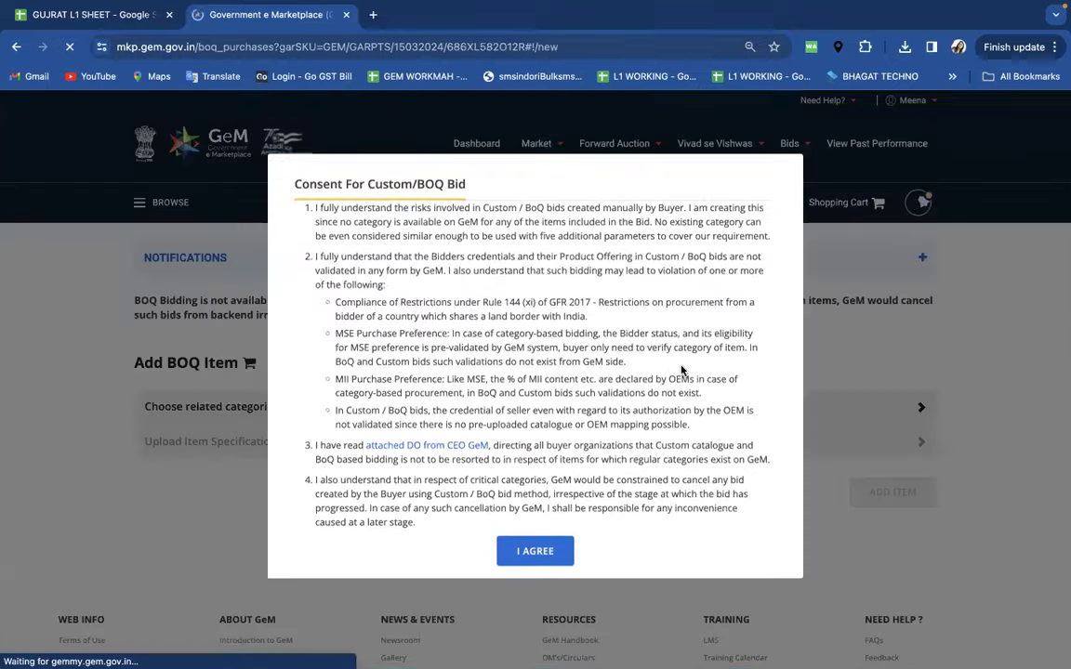
{"action": "left_click", "coordinate": [536, 564]}
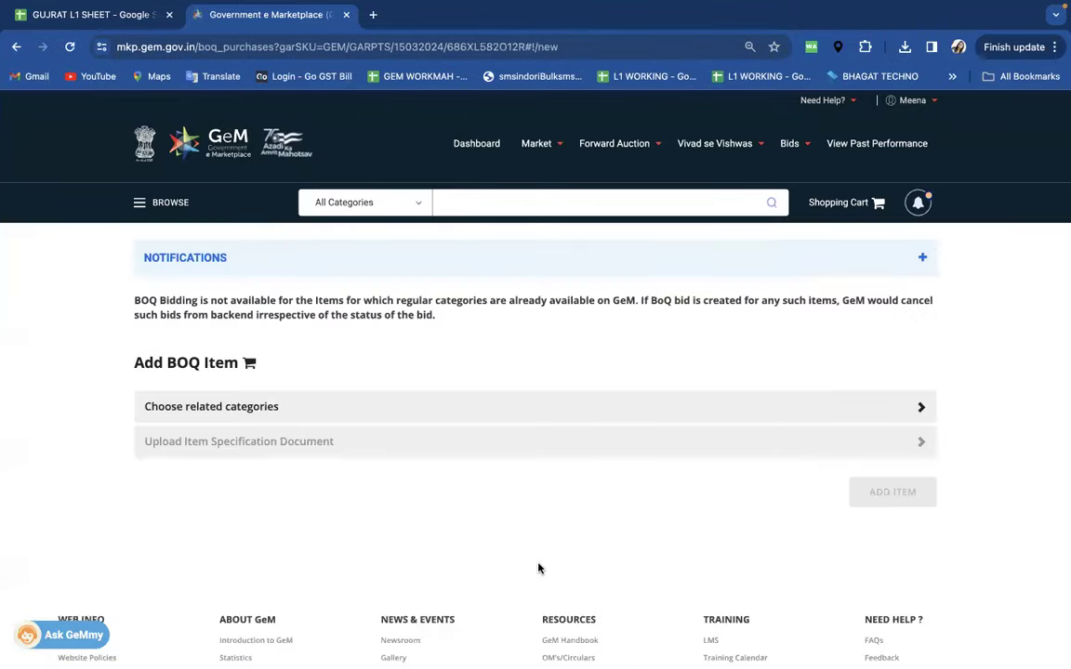
{"action": "left_click", "coordinate": [236, 411]}
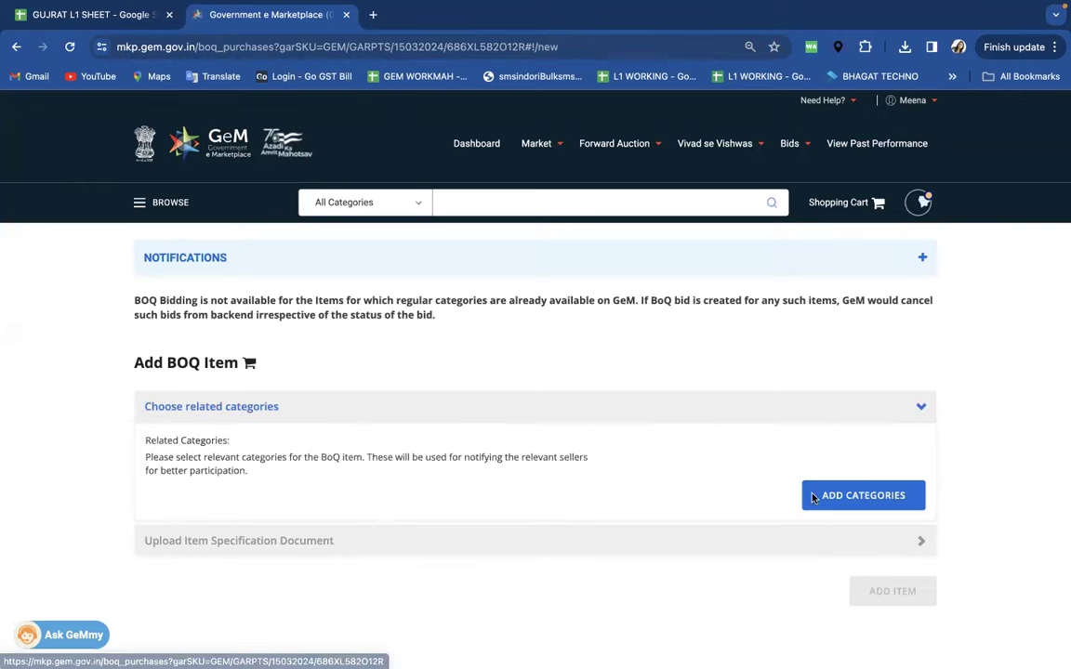
- Search categories for GYM, pick the Air Walker outdoor gym category, then remove it
{"action": "left_click", "coordinate": [844, 497]}
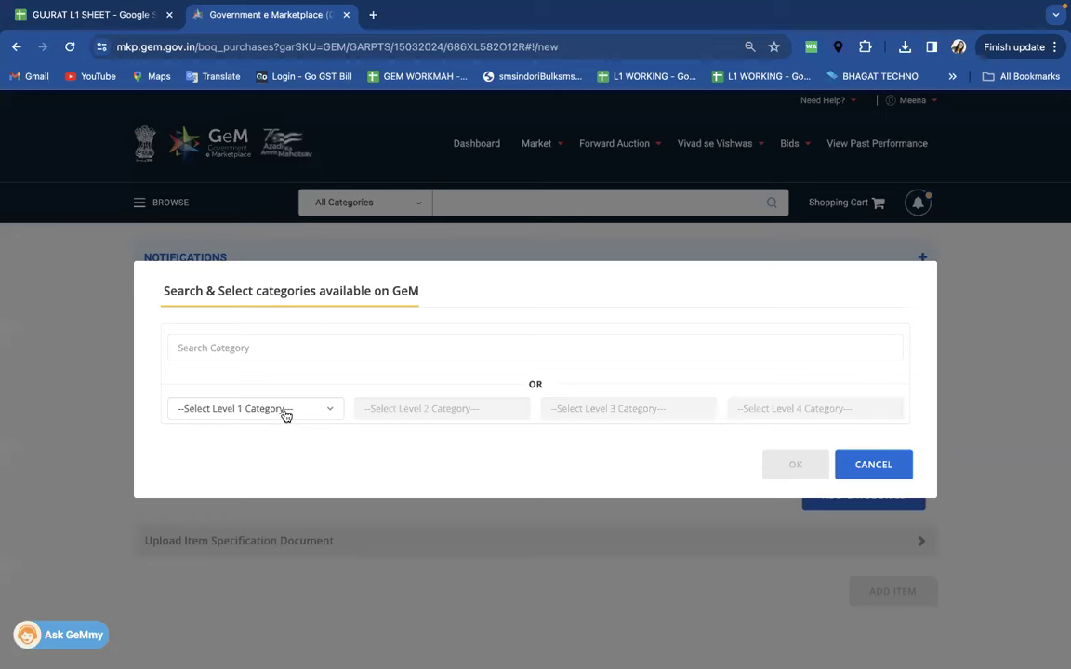
{"action": "left_click", "coordinate": [286, 416]}
{"action": "left_click", "coordinate": [257, 353]}
{"action": "left_click", "coordinate": [245, 347]}
{"action": "type", "text": "GYM"}
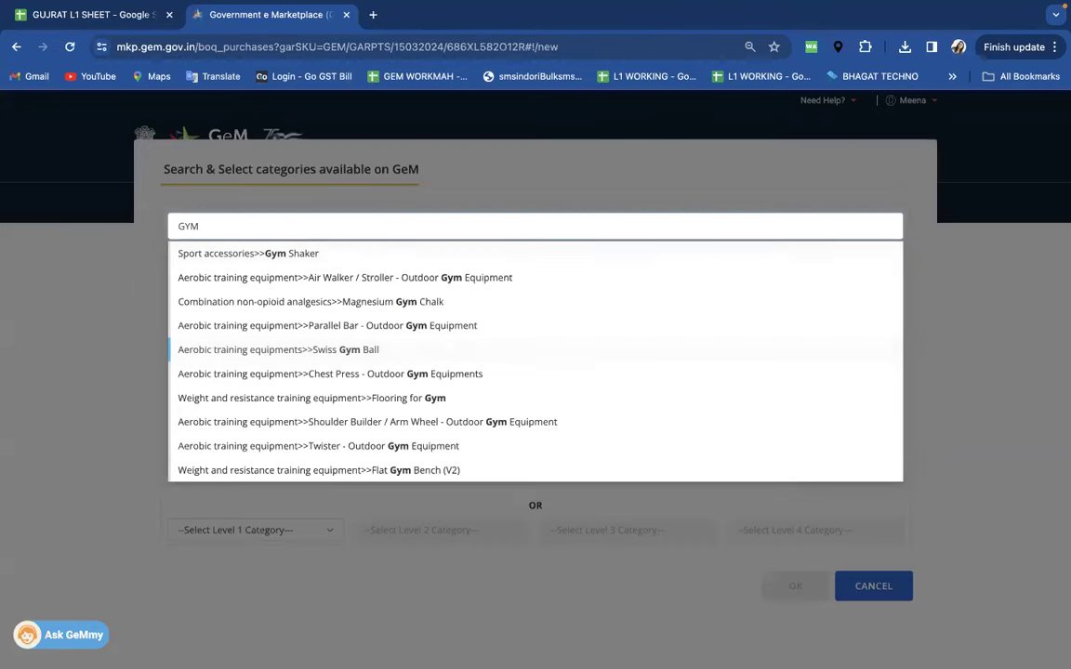
{"action": "left_click", "coordinate": [446, 278]}
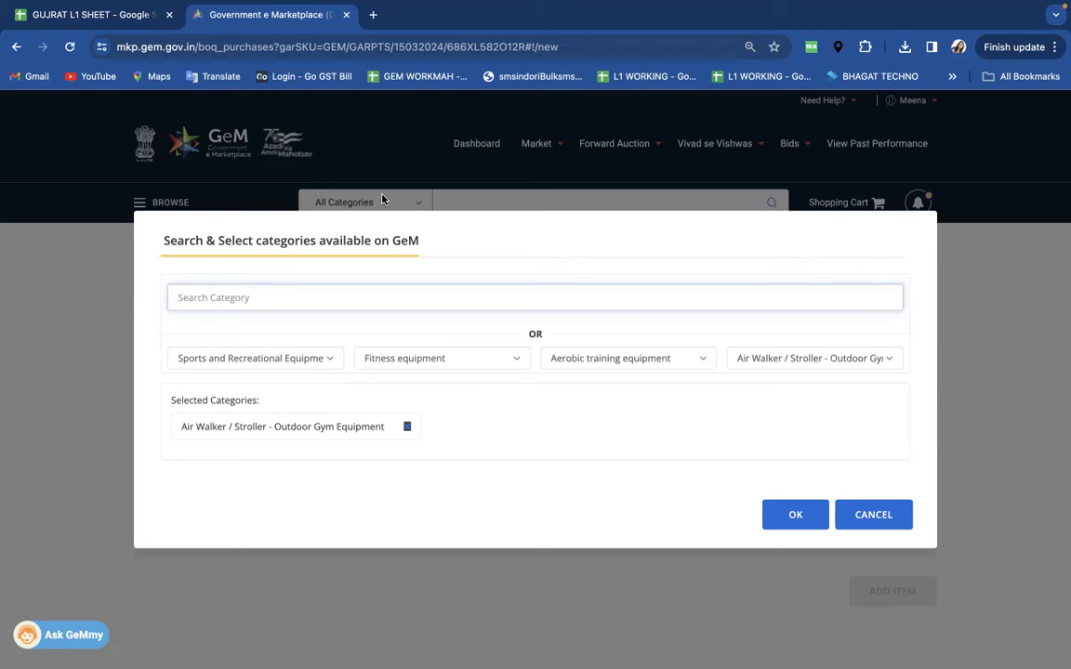
{"action": "left_click", "coordinate": [408, 427]}
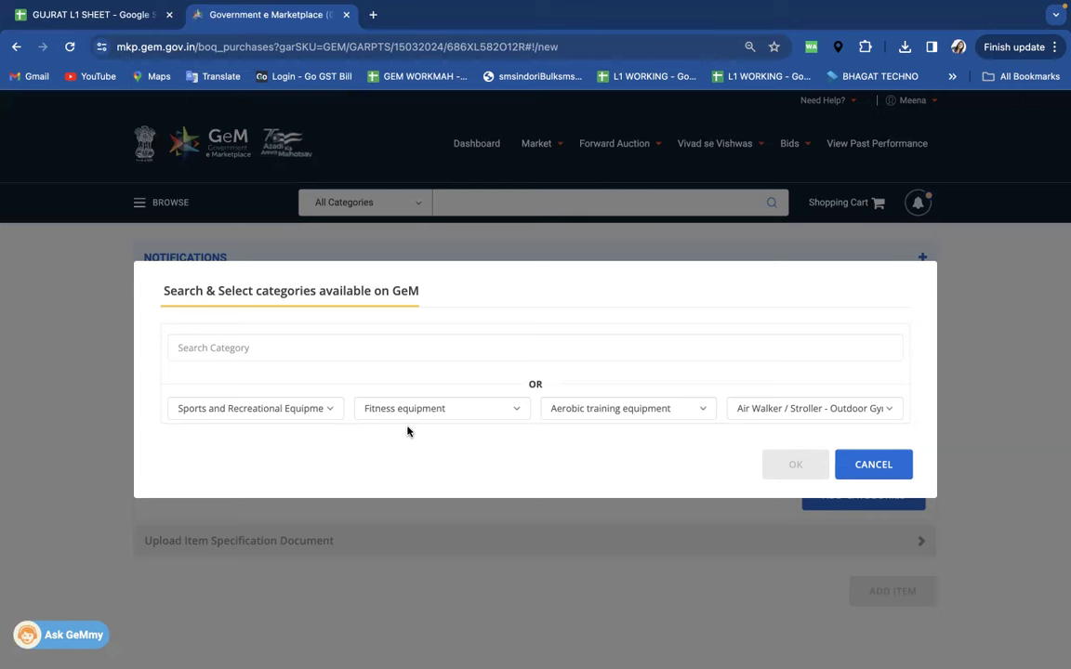
- Choose 11jan_2056 > AutomationTestCategory > AutomationTestCategory2 > AutomationTestCategory_DoNotUse and confirm
{"action": "left_click", "coordinate": [298, 413]}
{"action": "scroll", "coordinate": [279, 362], "scroll_direction": "up", "scroll_amount": 10}
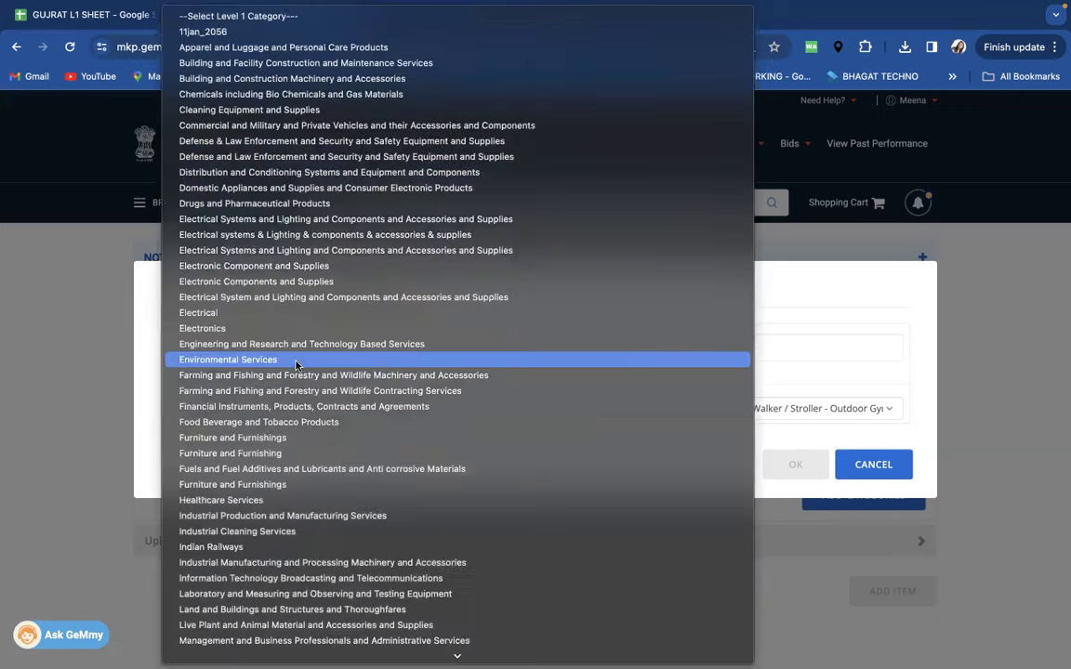
{"action": "left_click", "coordinate": [211, 33]}
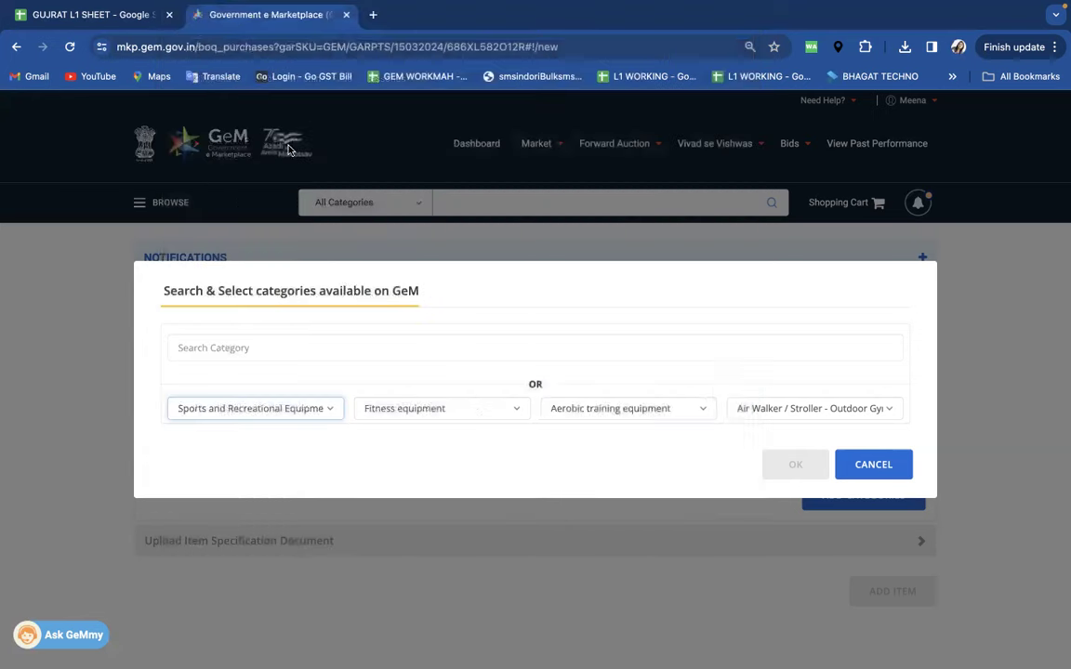
{"action": "left_click", "coordinate": [415, 409]}
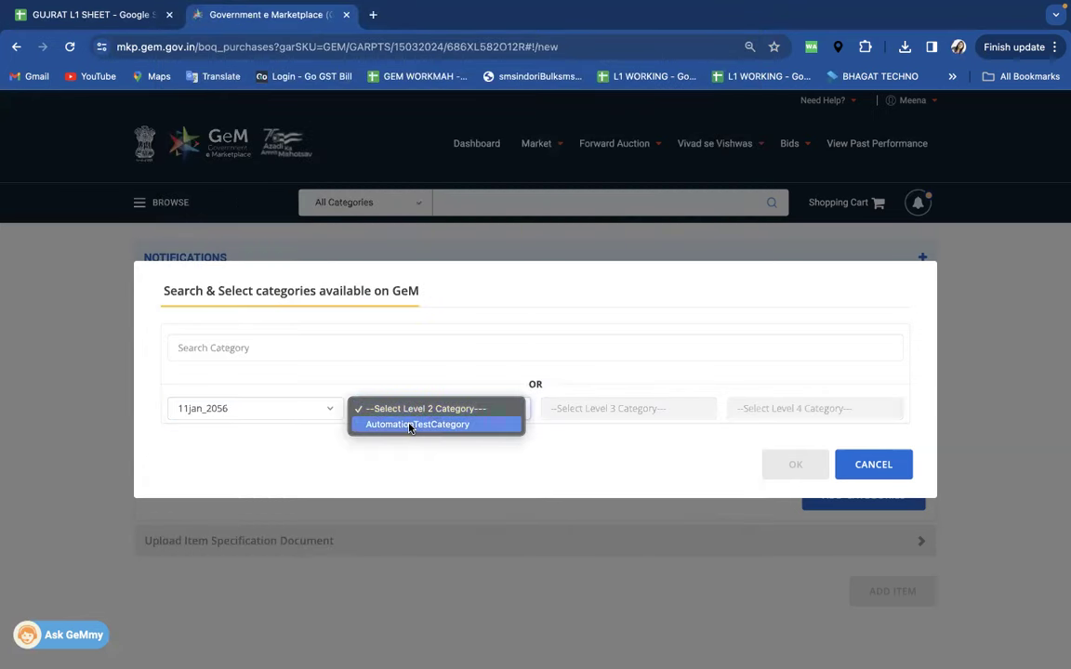
{"action": "left_click", "coordinate": [409, 426]}
{"action": "left_click", "coordinate": [573, 414]}
{"action": "left_click", "coordinate": [609, 424]}
{"action": "left_click", "coordinate": [749, 409]}
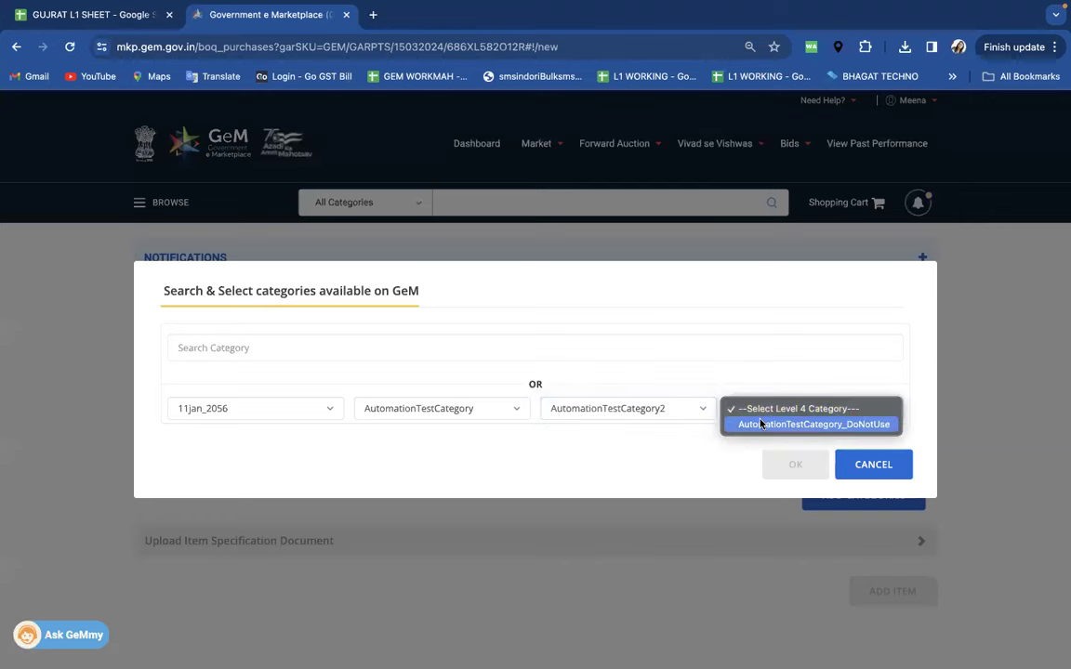
{"action": "left_click", "coordinate": [740, 424]}
{"action": "left_click", "coordinate": [798, 519]}
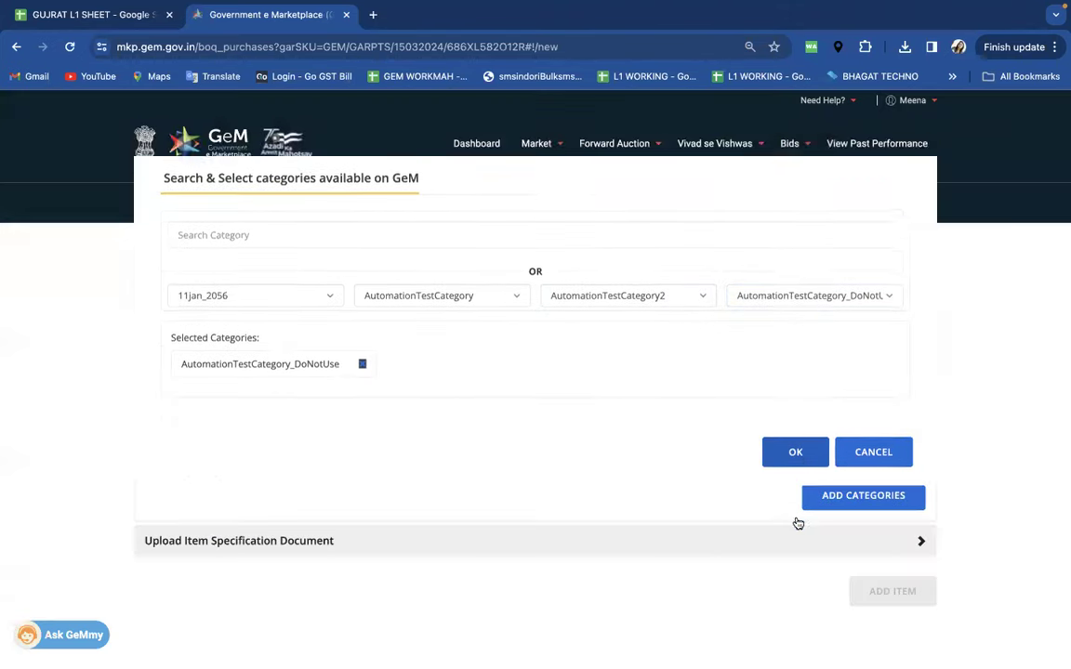
{"action": "scroll", "coordinate": [640, 484], "scroll_direction": "down", "scroll_amount": 1}
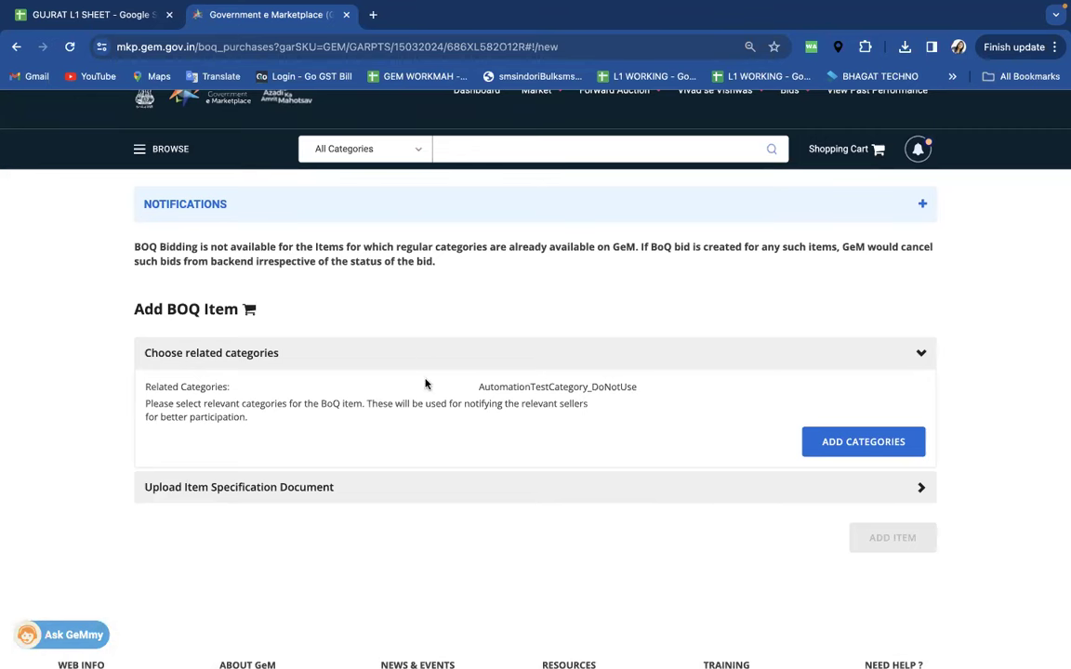
{"action": "scroll", "coordinate": [383, 344], "scroll_direction": "down", "scroll_amount": 2}
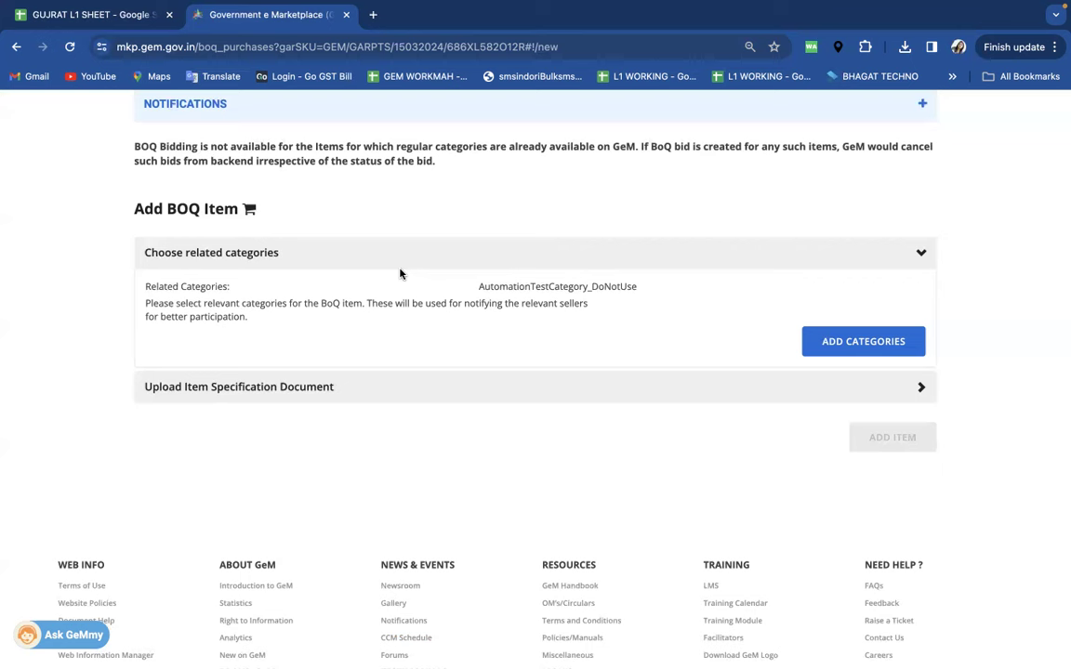
- Upload null.pdf from Downloads as the Item Specification Document, then download the sample BoQ CSV
{"action": "left_click", "coordinate": [248, 386]}
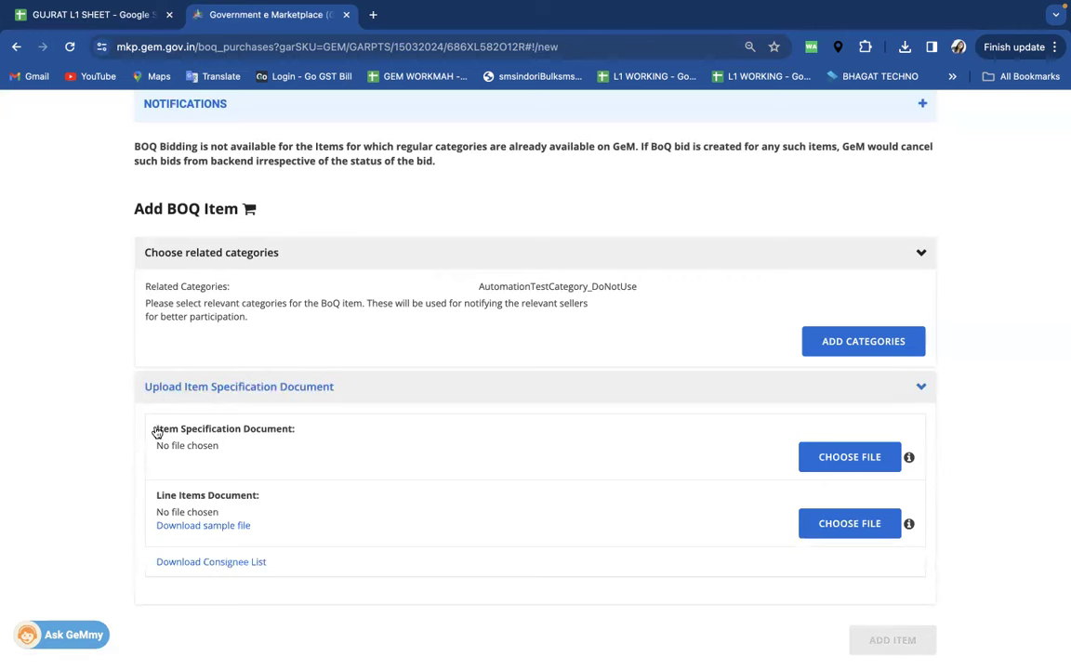
{"action": "left_click", "coordinate": [847, 462]}
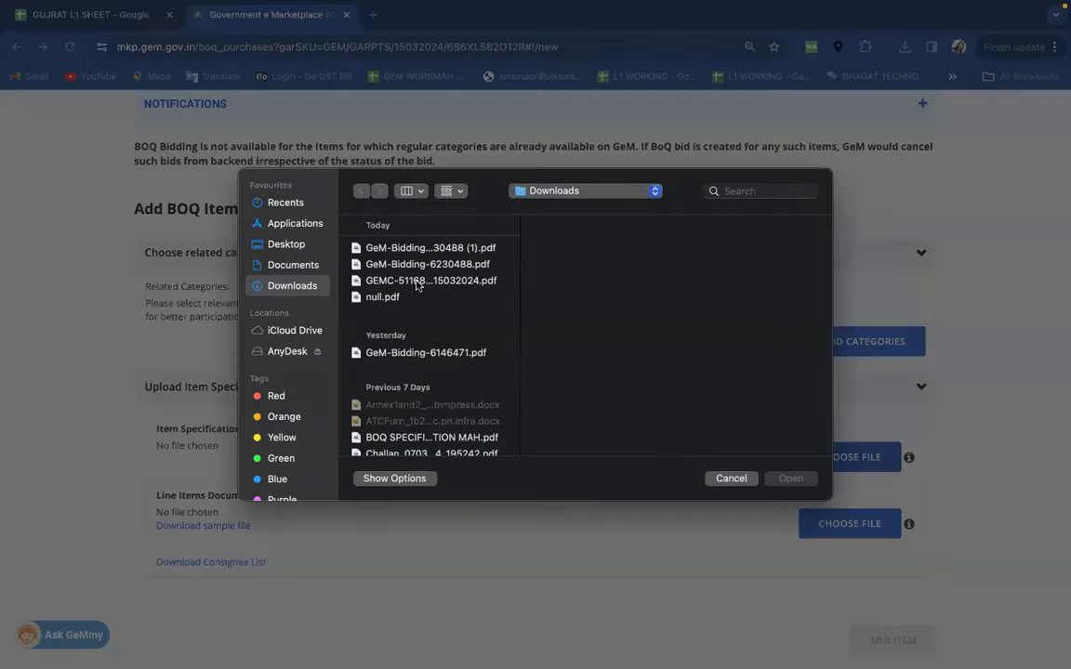
{"action": "left_click", "coordinate": [412, 280]}
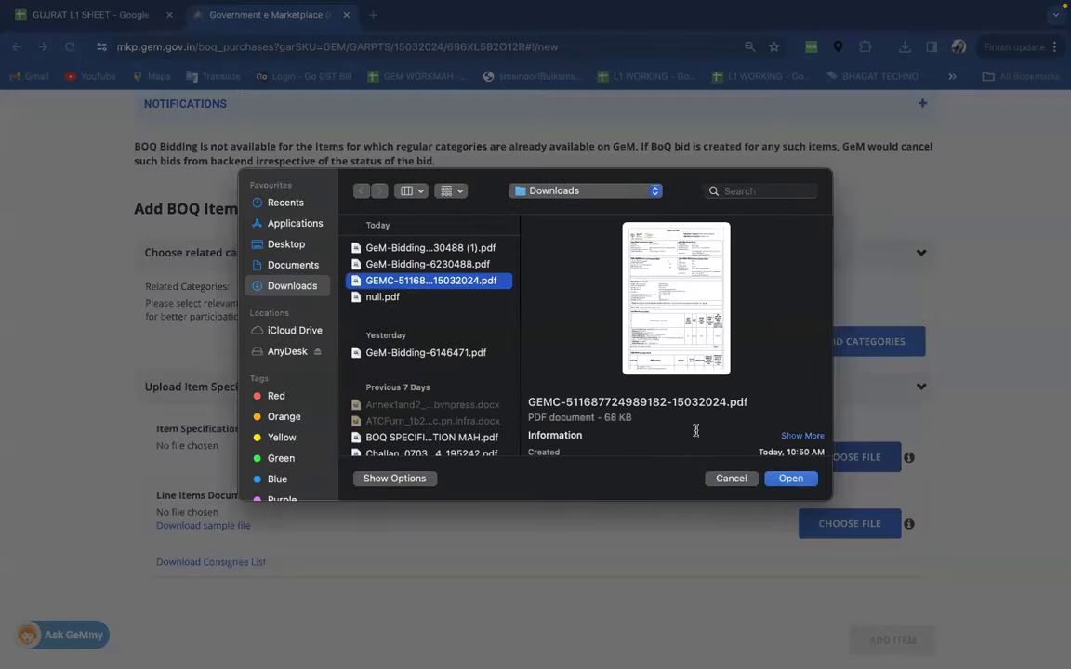
{"action": "left_click", "coordinate": [398, 298]}
{"action": "left_click", "coordinate": [798, 482]}
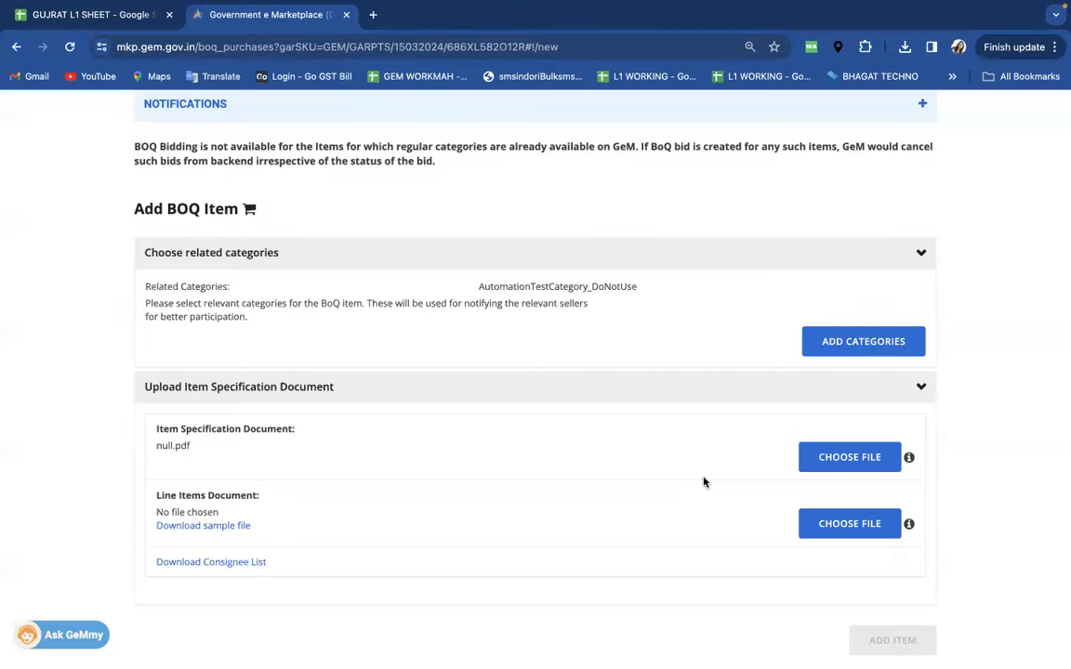
{"action": "scroll", "coordinate": [623, 446], "scroll_direction": "down", "scroll_amount": 2}
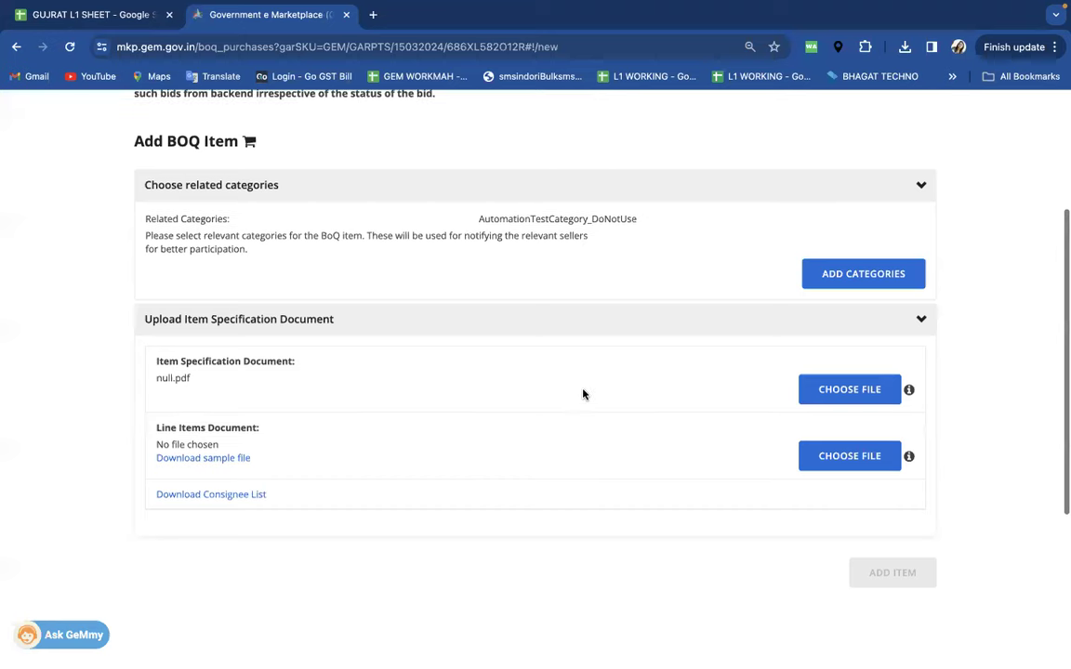
{"action": "left_click", "coordinate": [205, 460]}
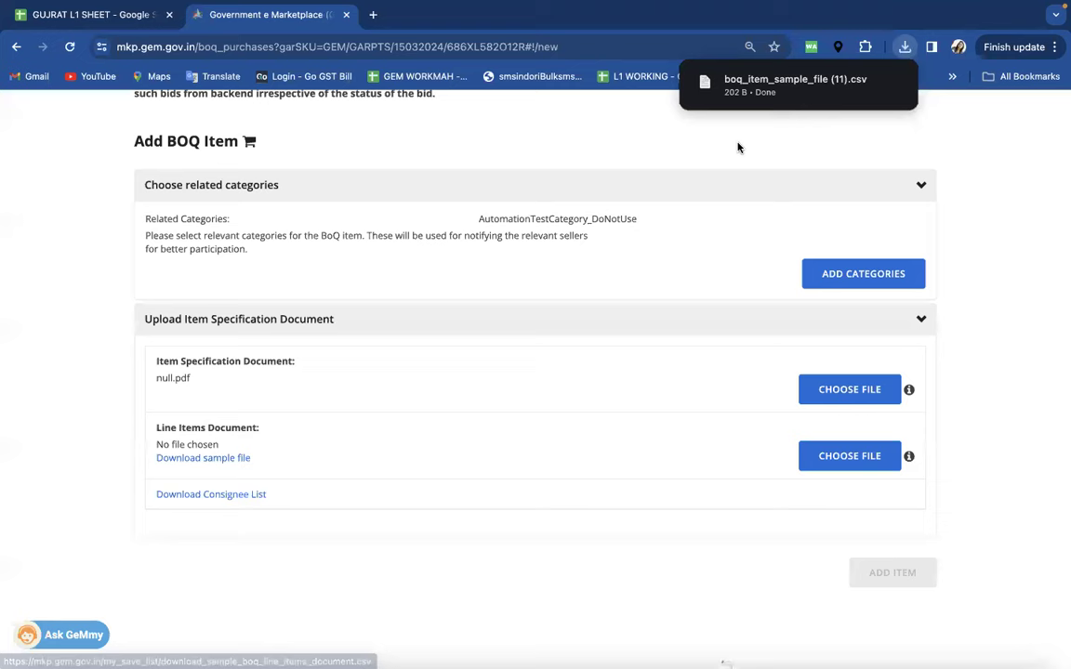
- Open boq_item_sample_file (11) in Numbers and inspect its seven columns of sample rows
{"action": "left_click", "coordinate": [731, 91]}
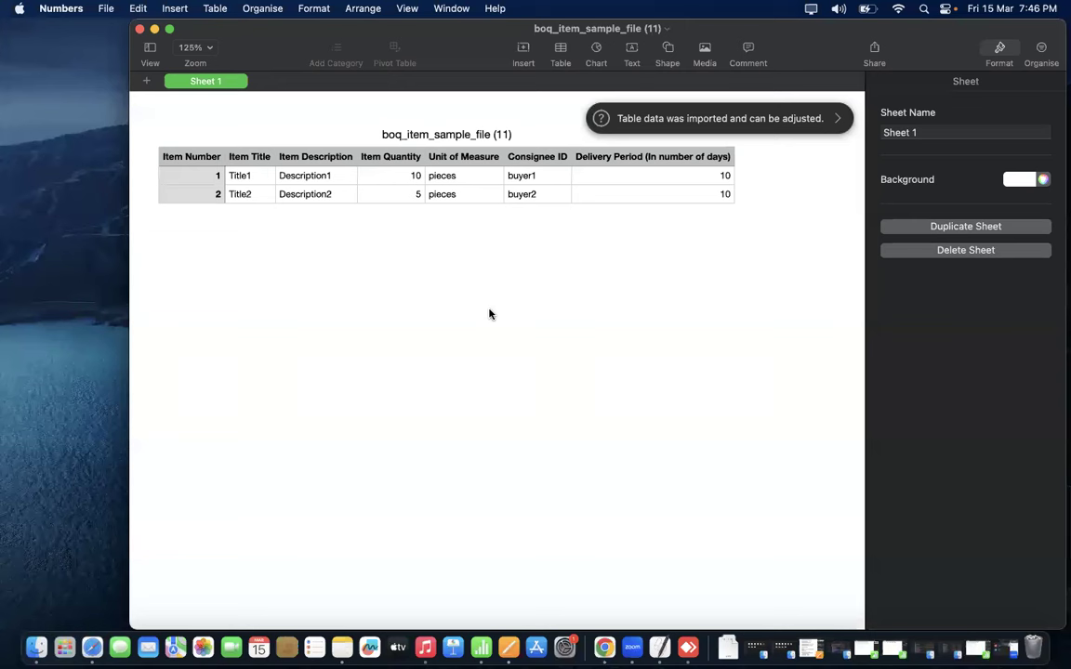
{"action": "left_click", "coordinate": [257, 177]}
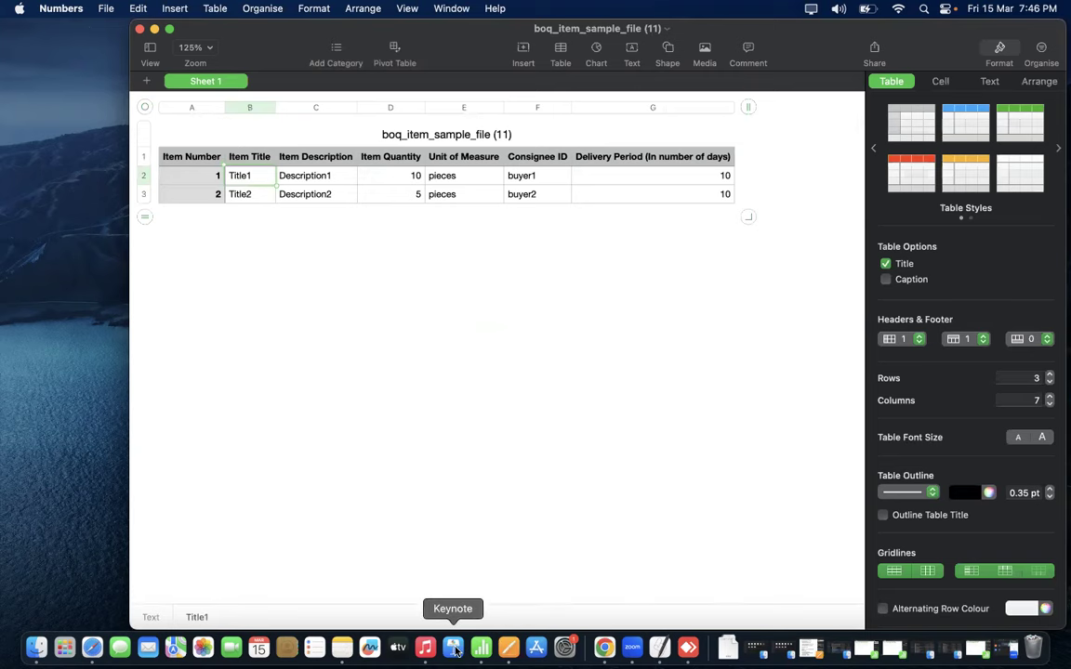
- In a new browser tab, search Google for OUTDOOR GYM
{"action": "left_click", "coordinate": [604, 648]}
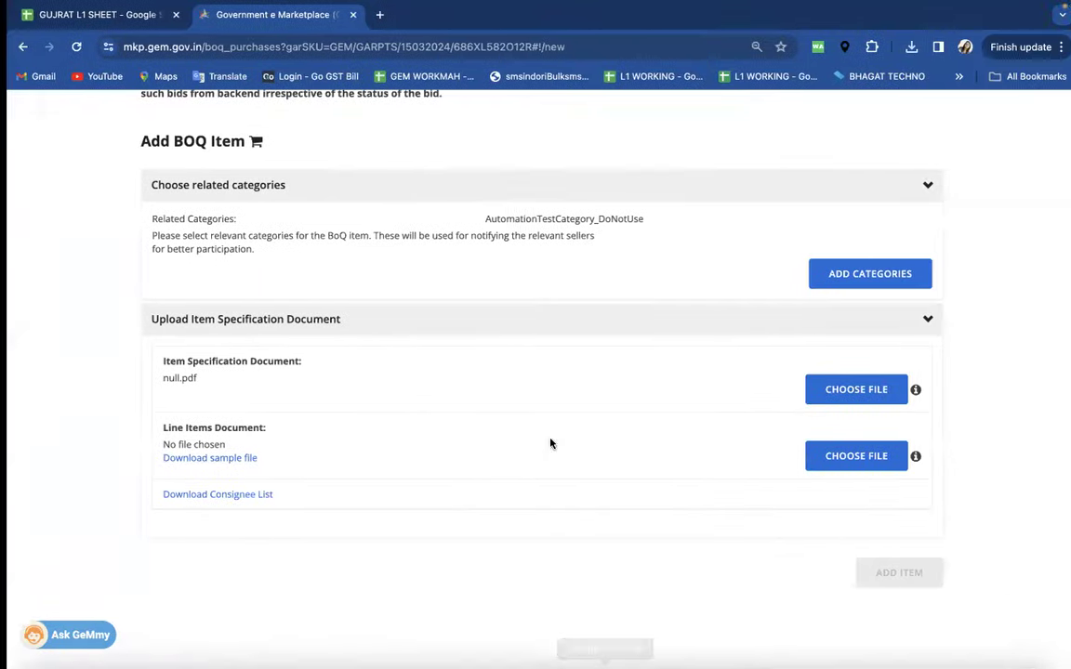
{"action": "left_click", "coordinate": [363, 8]}
{"action": "key", "text": "Escape"}
{"action": "key", "text": "super+t"}
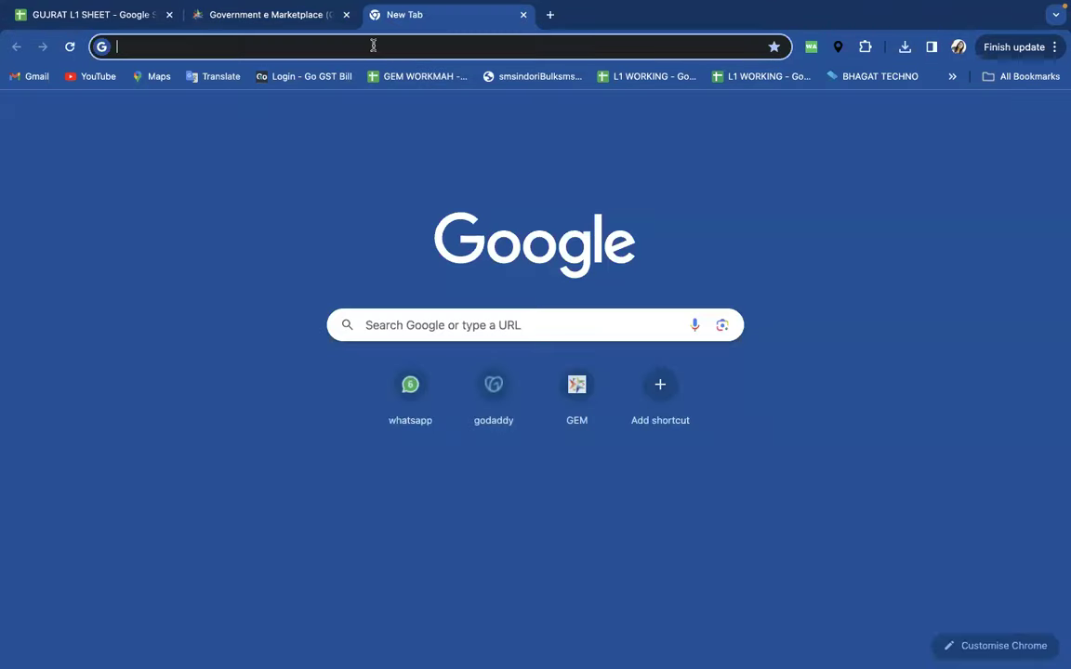
{"action": "left_click", "coordinate": [375, 45]}
{"action": "type", "text": "GOO"}
{"action": "key", "text": "Return"}
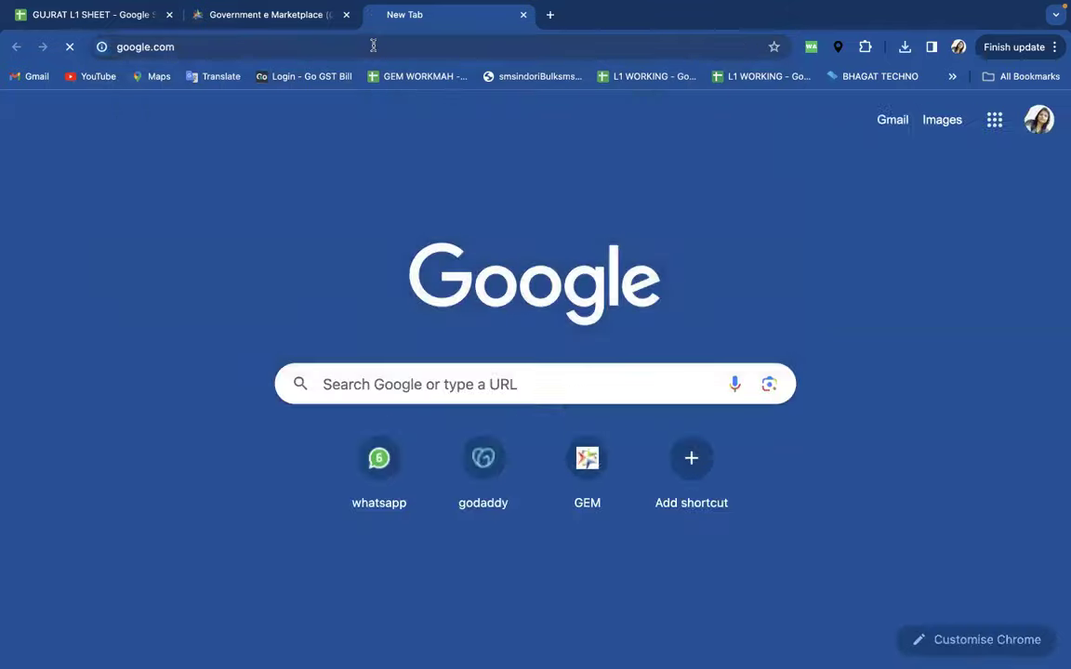
{"action": "type", "text": "OUT"}
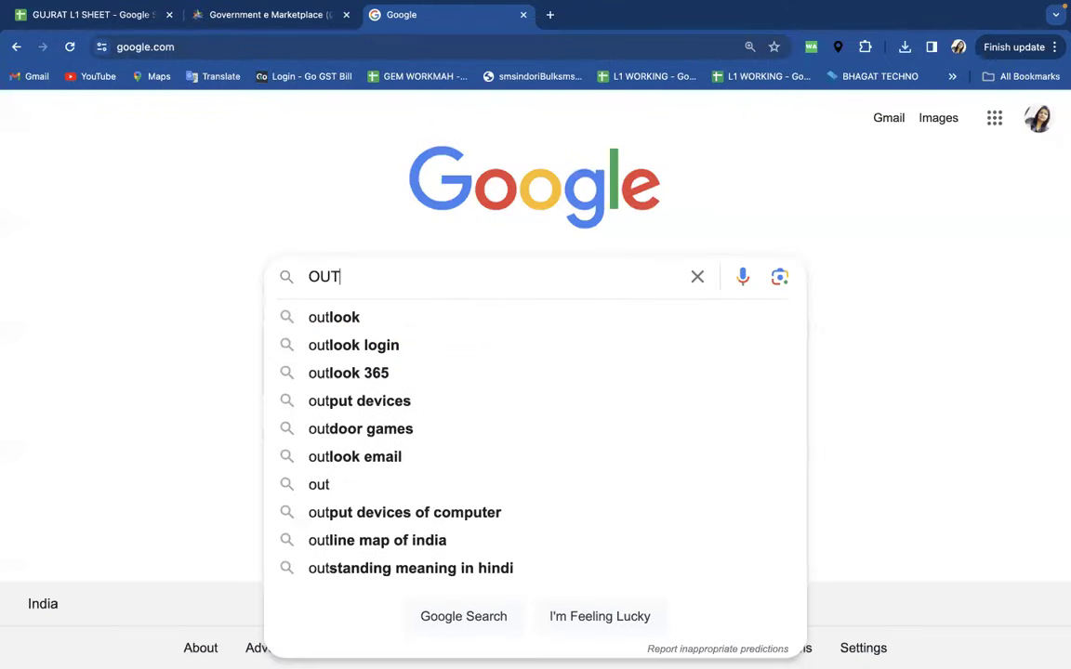
{"action": "type", "text": "DOOR GYM"}
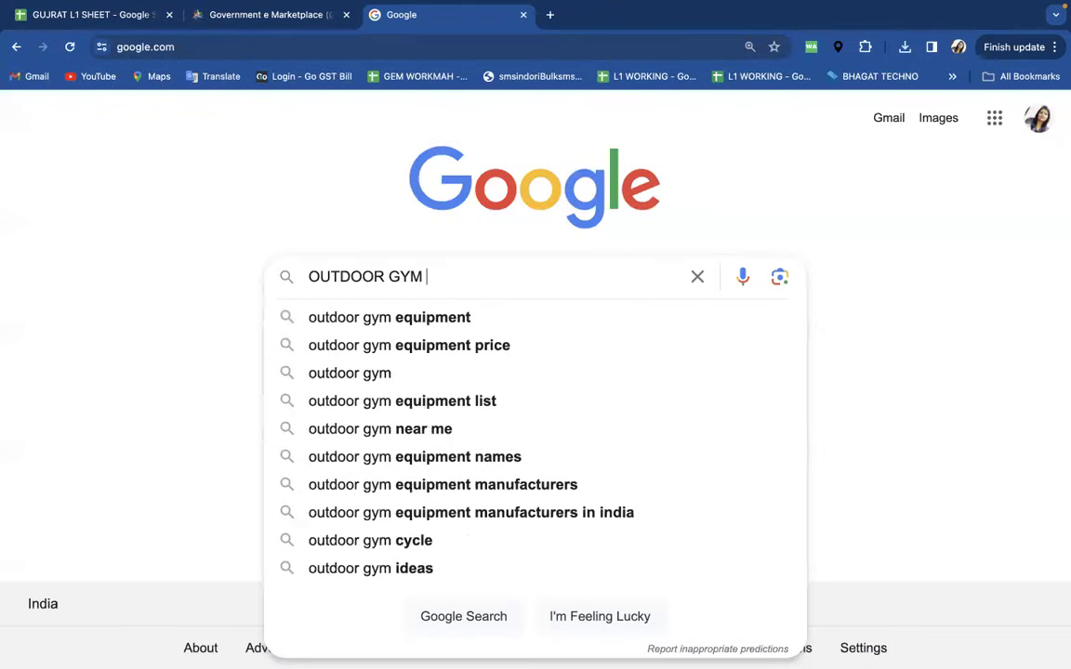
{"action": "left_click", "coordinate": [420, 317]}
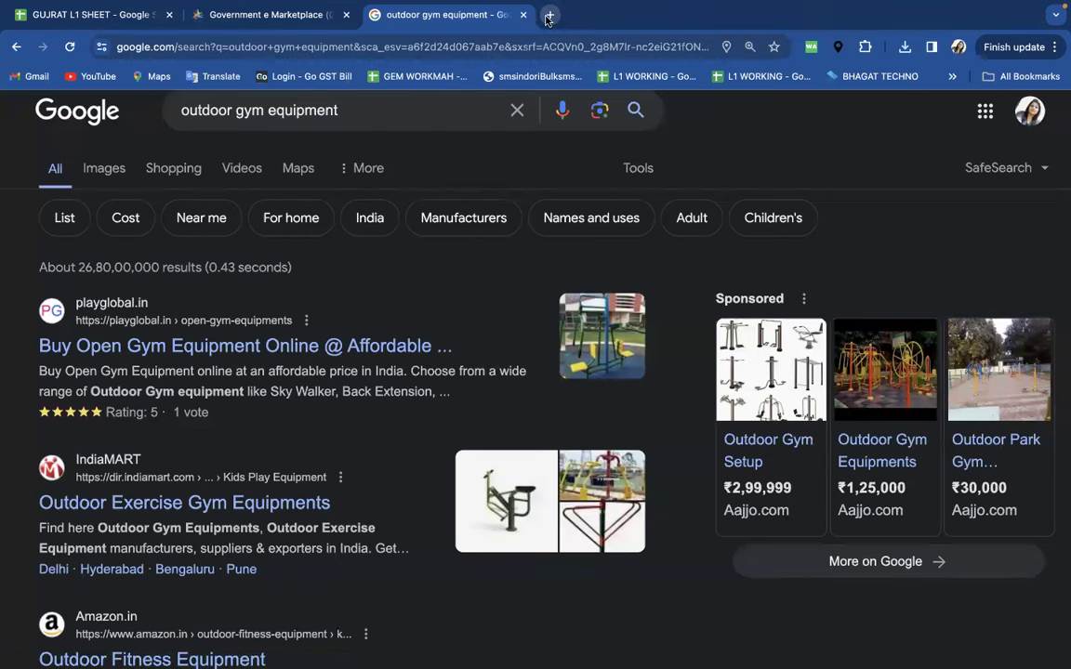
- Search Google for AIR WALKER synonyms, browse Thesaurus.com's walker page, then select spreadsheet cell B2
{"action": "key", "text": "super+t"}
{"action": "left_click", "coordinate": [459, 45]}
{"action": "type", "text": "go"}
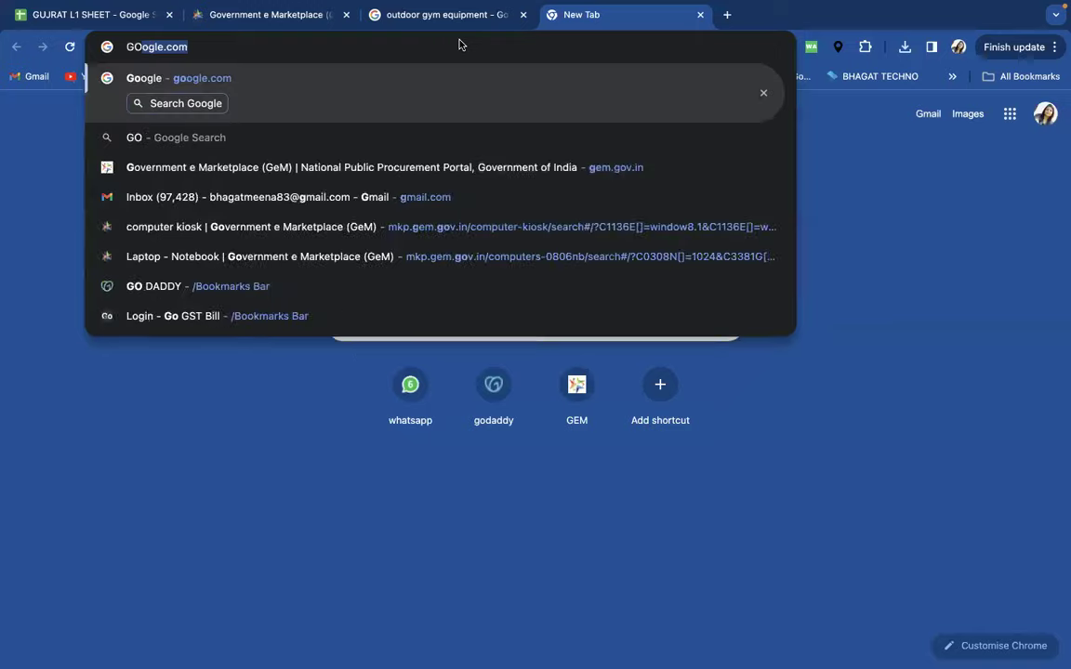
{"action": "key", "text": "Return"}
{"action": "type", "text": "A"}
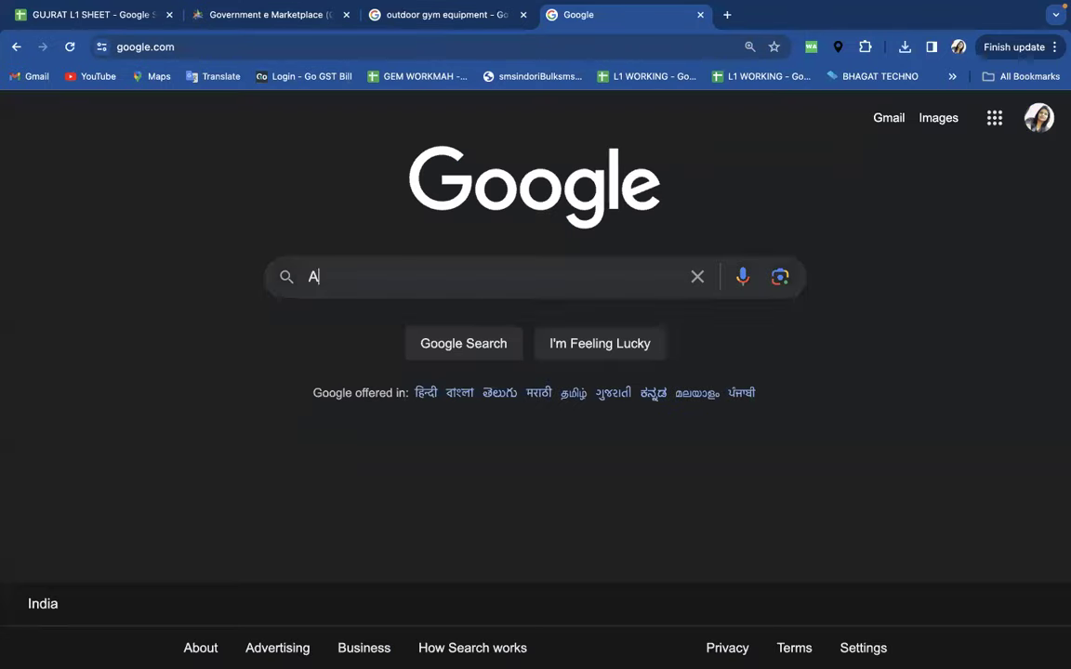
{"action": "type", "text": "IR WALKER"}
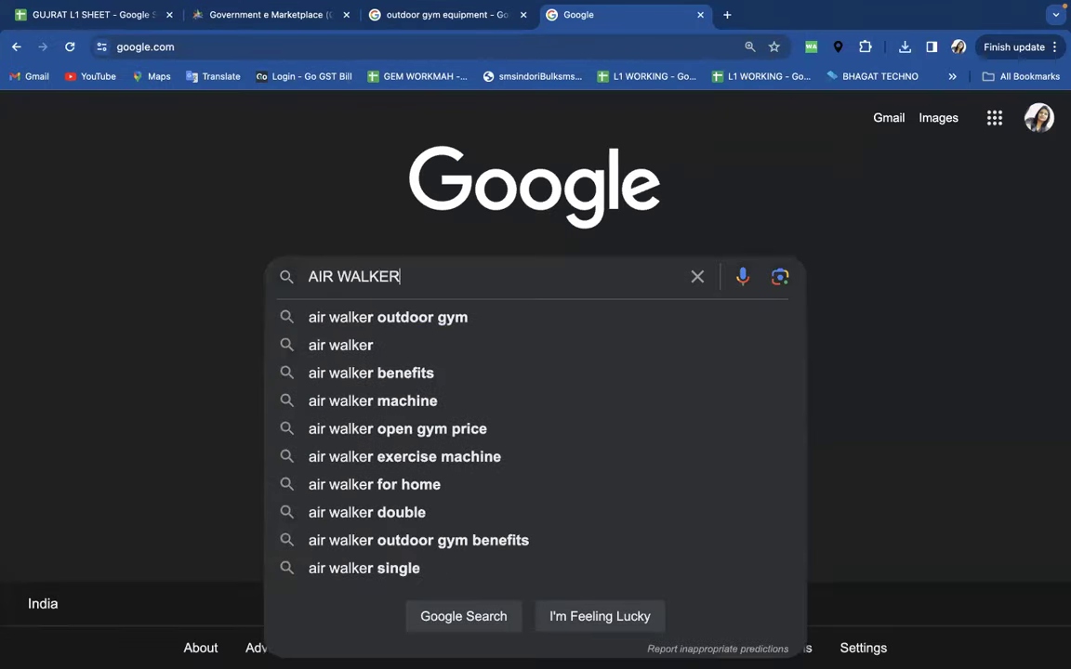
{"action": "type", "text": " SYNO"}
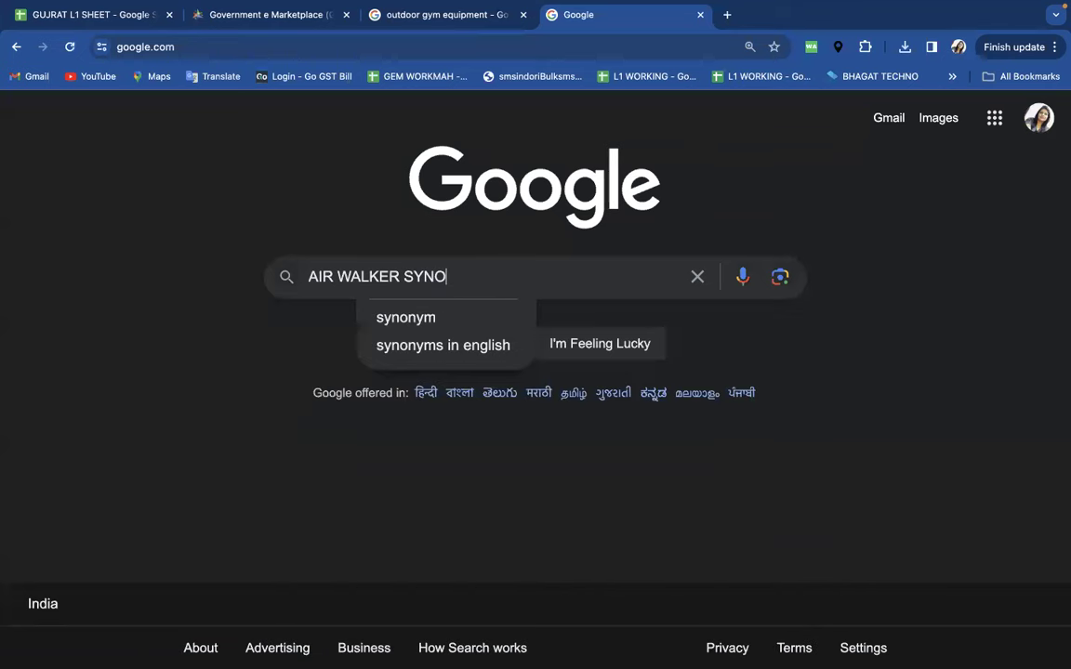
{"action": "left_click", "coordinate": [418, 318]}
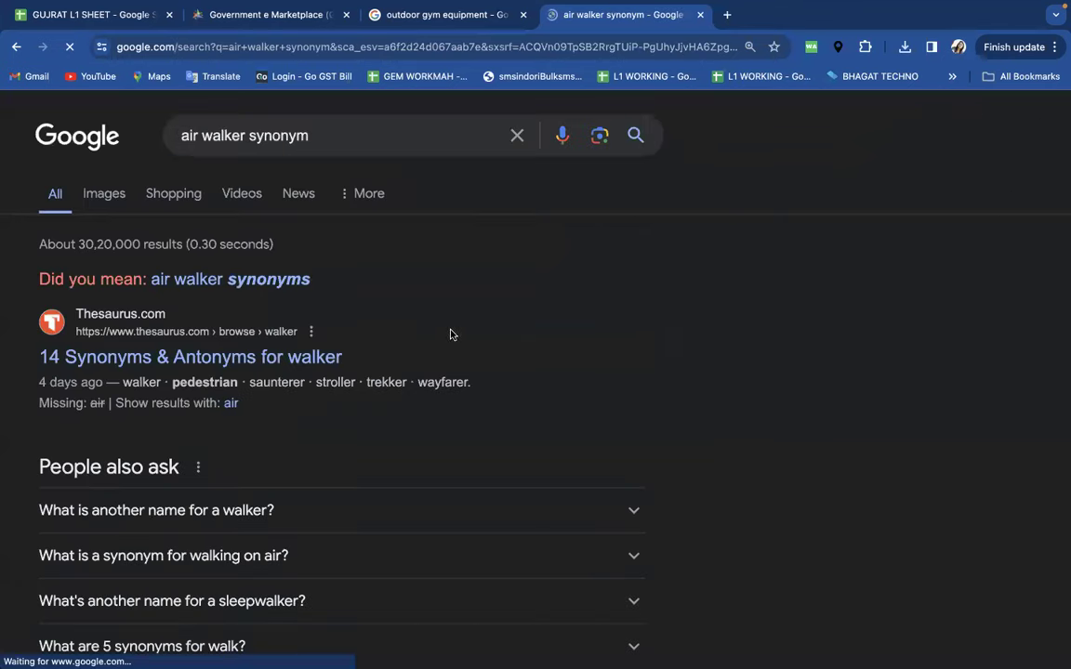
{"action": "left_click", "coordinate": [242, 358]}
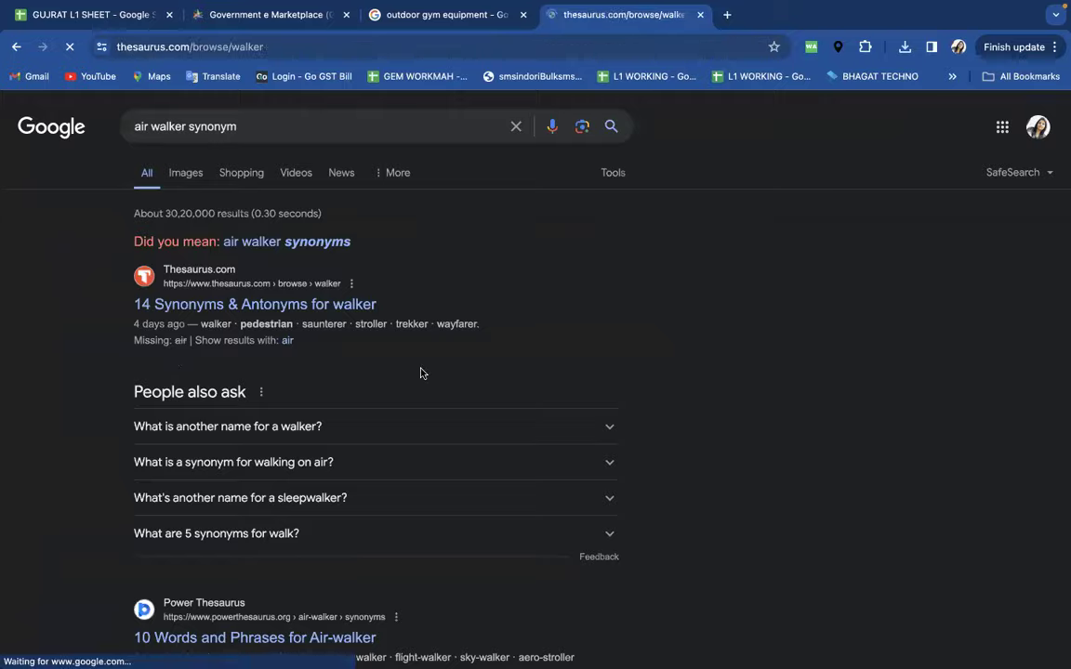
{"action": "scroll", "coordinate": [429, 373], "scroll_direction": "down", "scroll_amount": 3}
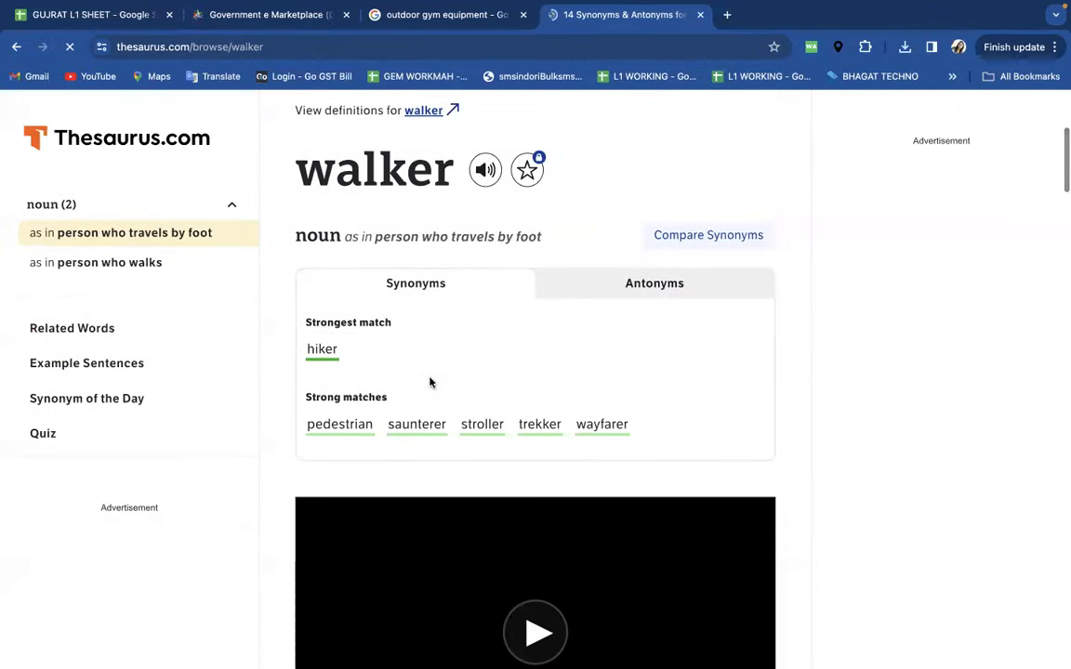
{"action": "scroll", "coordinate": [429, 382], "scroll_direction": "down", "scroll_amount": 1}
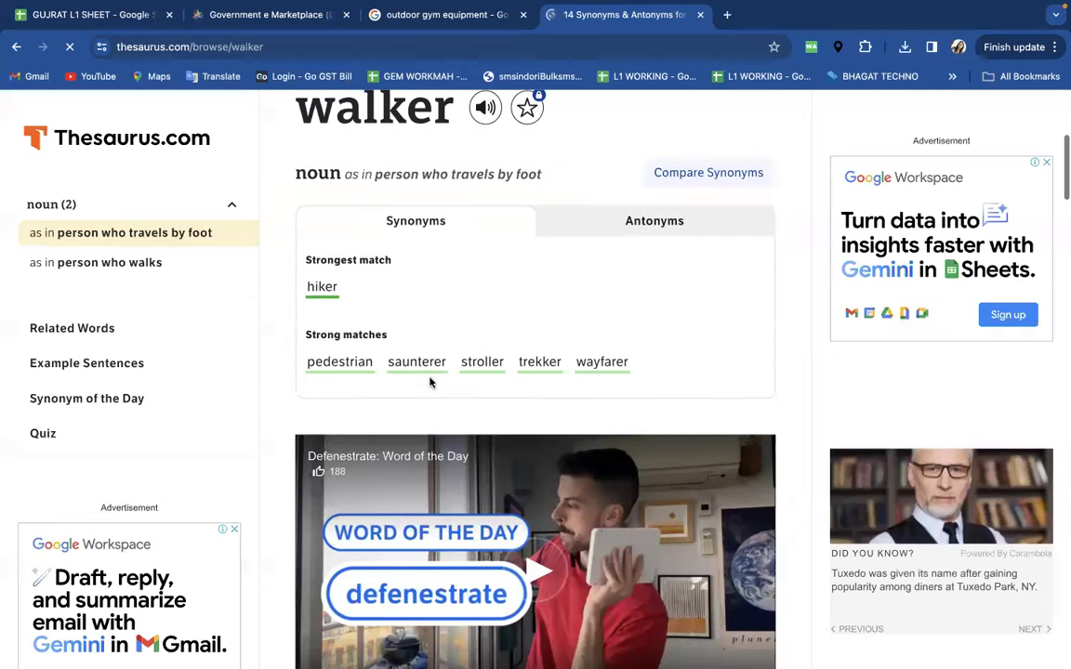
{"action": "scroll", "coordinate": [430, 381], "scroll_direction": "down", "scroll_amount": 1}
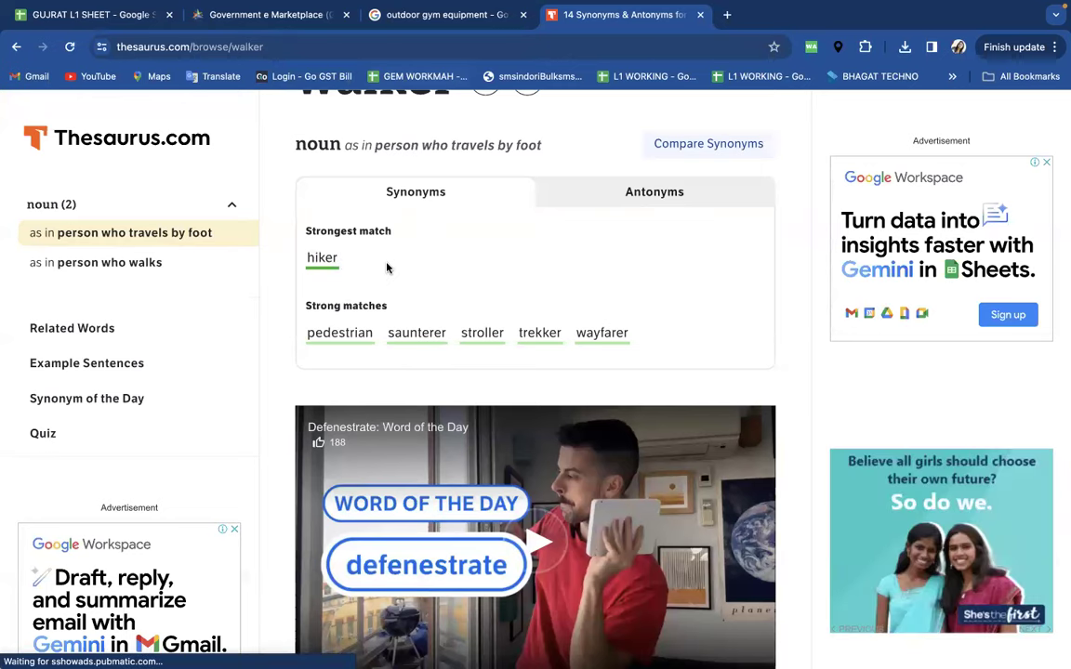
{"action": "key", "text": "ctrl+Left"}
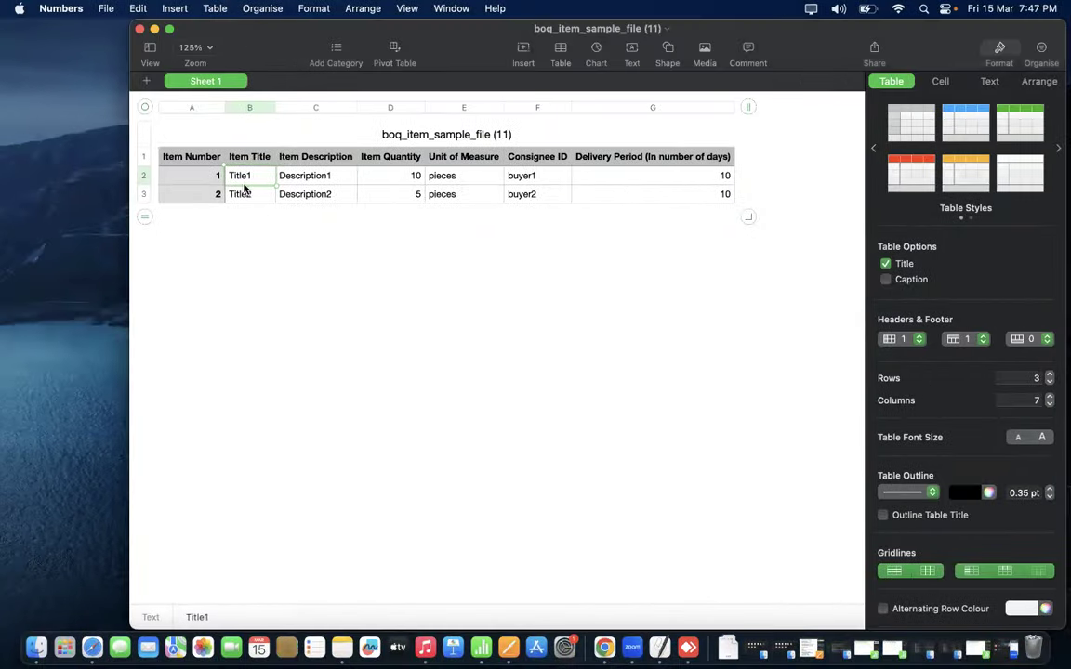
{"action": "left_click", "coordinate": [245, 180]}
- Copy the synonym 'hiker' from Thesaurus.com and paste it into B2, replacing Title1
{"action": "scroll", "coordinate": [476, 267], "scroll_direction": "right", "scroll_amount": 5}
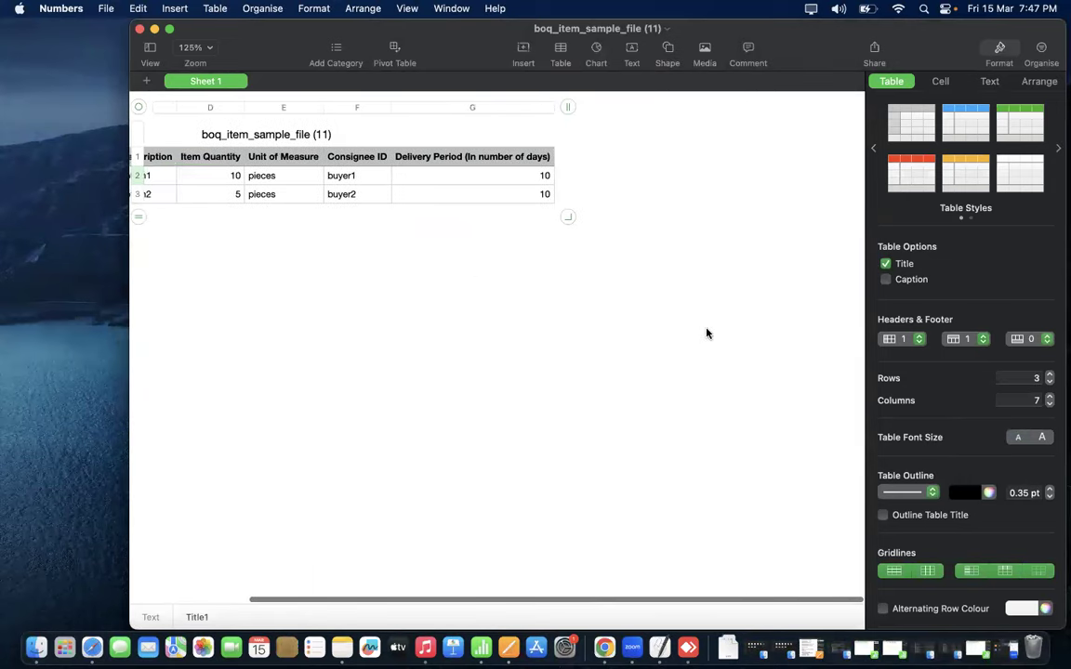
{"action": "key", "text": "ctrl+Right"}
{"action": "double_click", "coordinate": [320, 259]}
{"action": "key", "text": "super+c"}
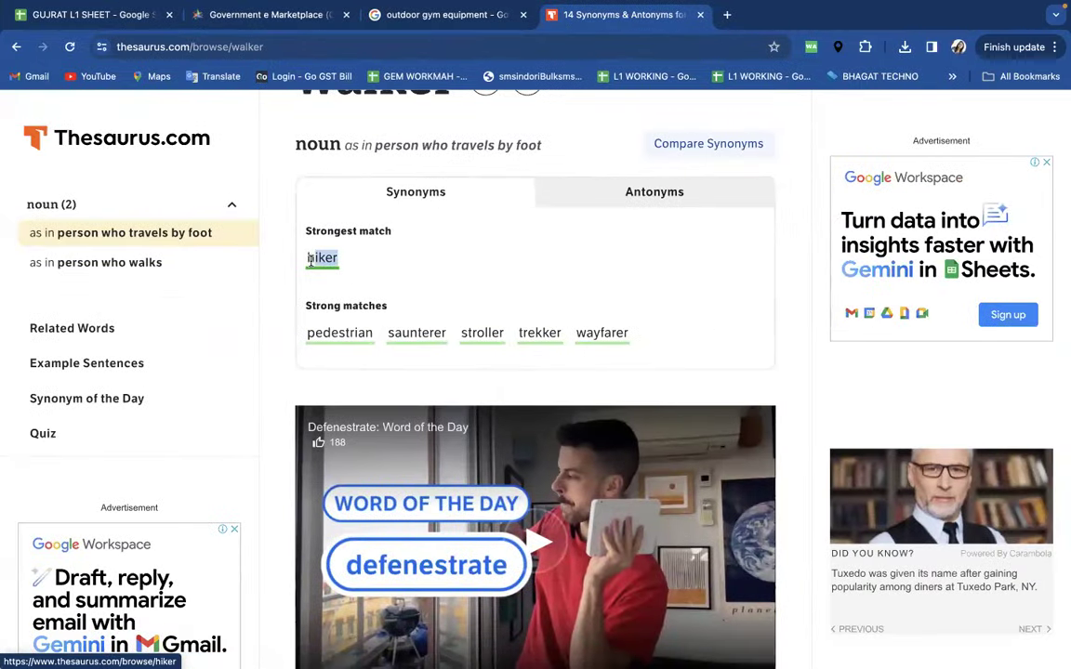
{"action": "key", "text": "ctrl+Left"}
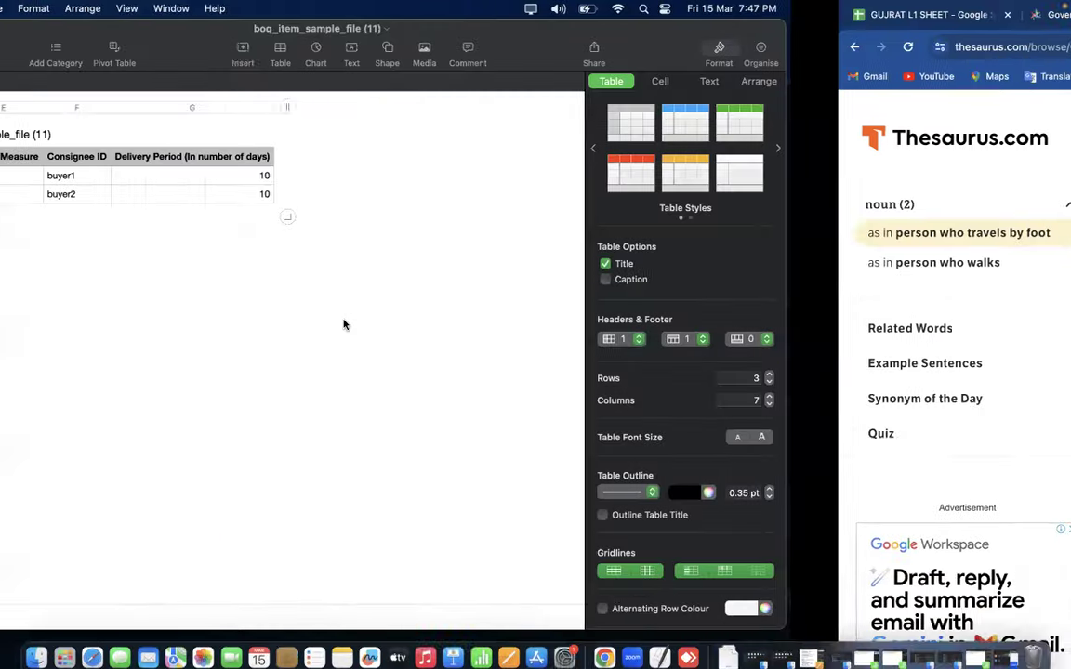
{"action": "scroll", "coordinate": [228, 224], "scroll_direction": "left", "scroll_amount": 5}
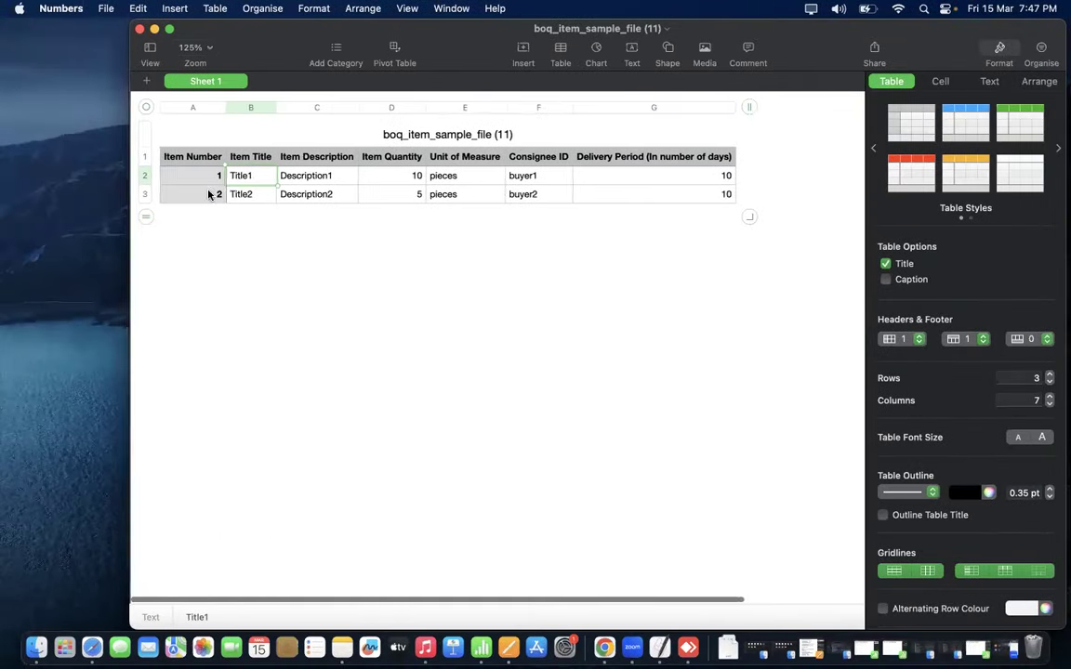
{"action": "key", "text": "super+v"}
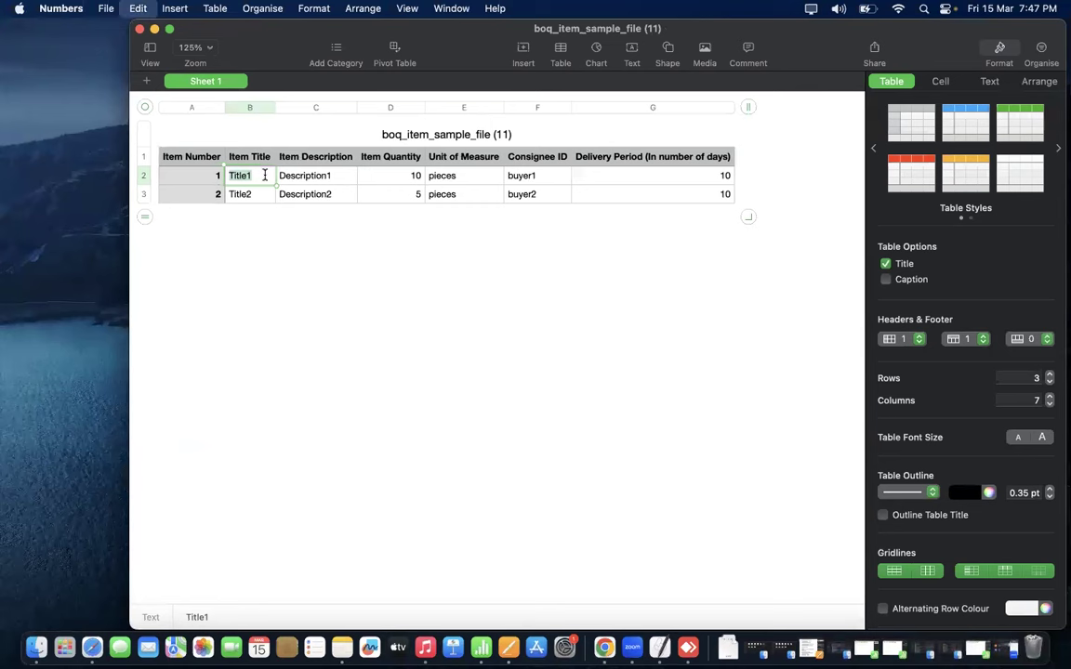
{"action": "left_click", "coordinate": [285, 255]}
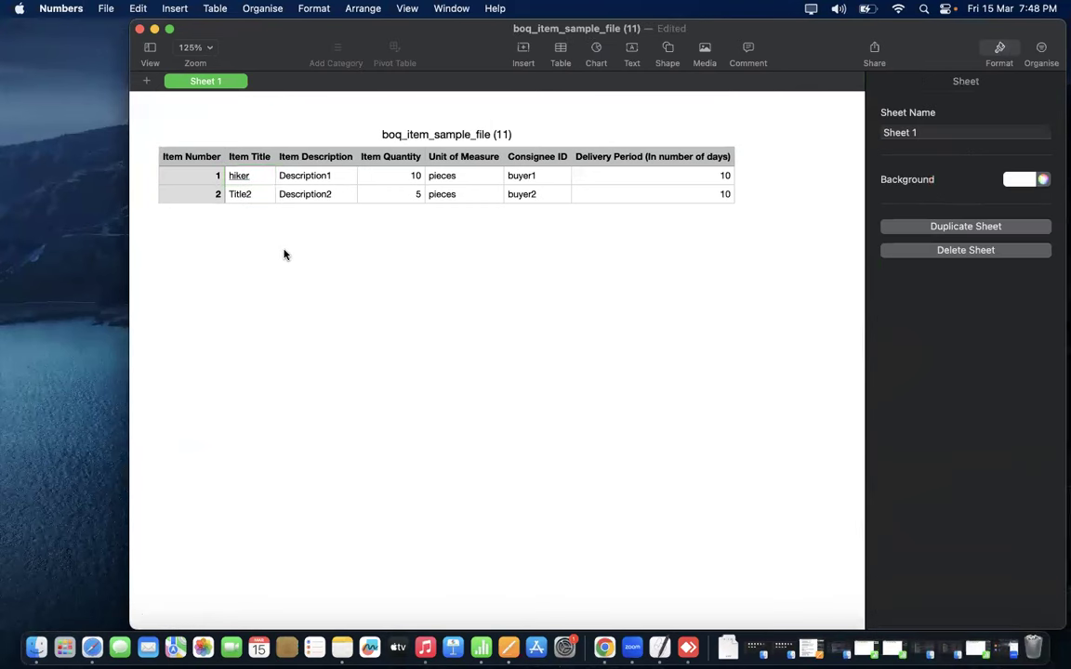
- Set the description in C2 to AIR WALKER and the quantity in D2 to 5
{"action": "left_click", "coordinate": [303, 182]}
{"action": "type", "text": "AIR WALKER"}
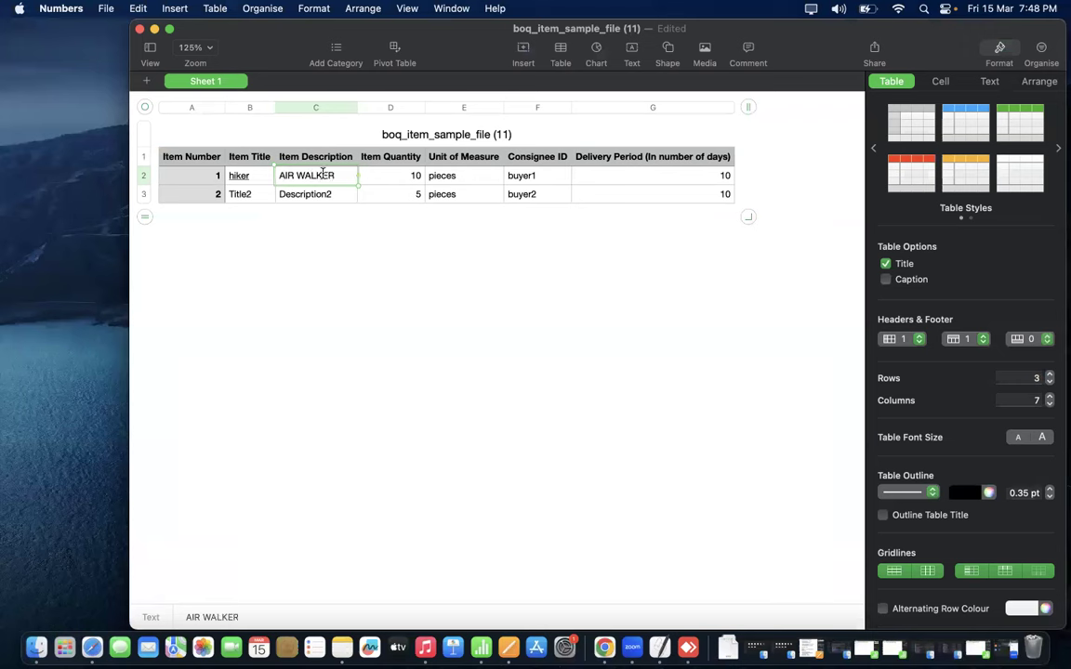
{"action": "left_click", "coordinate": [251, 180]}
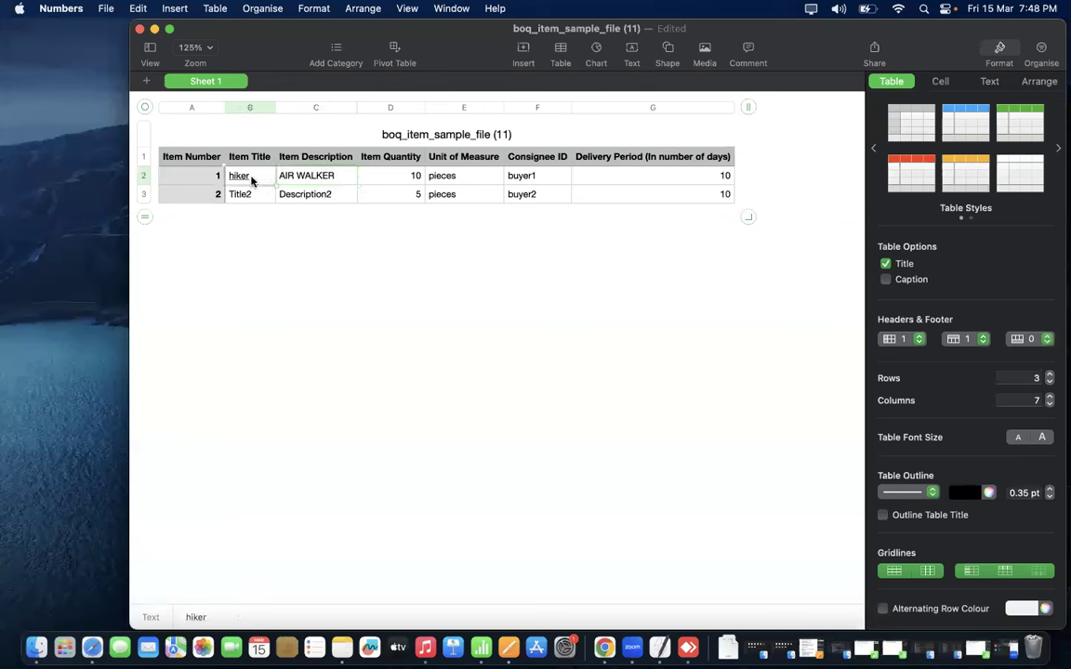
{"action": "left_click", "coordinate": [406, 176]}
{"action": "type", "text": "5"}
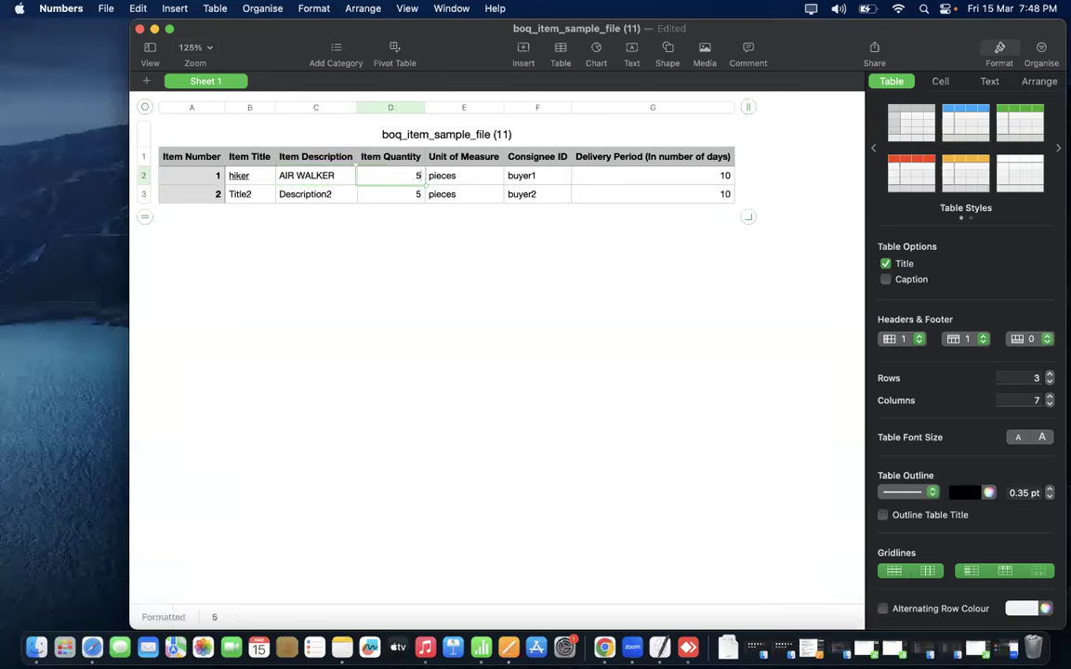
{"action": "left_click", "coordinate": [411, 244]}
- Replace buyer1 in F2 with the consignee's ID, written in lowercase
{"action": "left_click", "coordinate": [541, 178]}
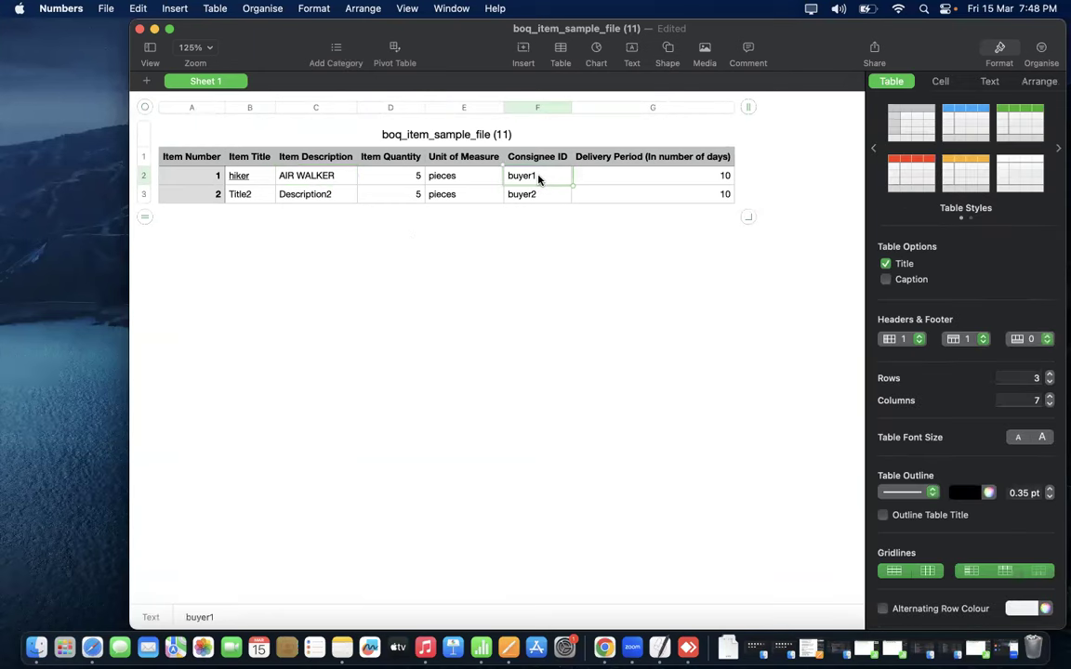
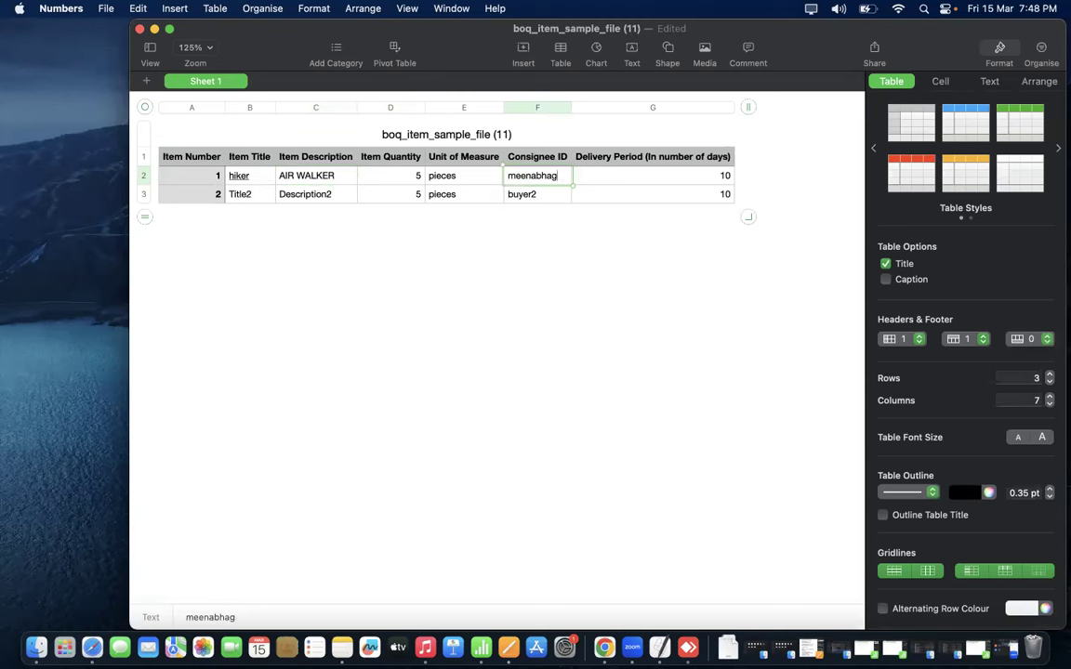
{"action": "left_click", "coordinate": [578, 325]}
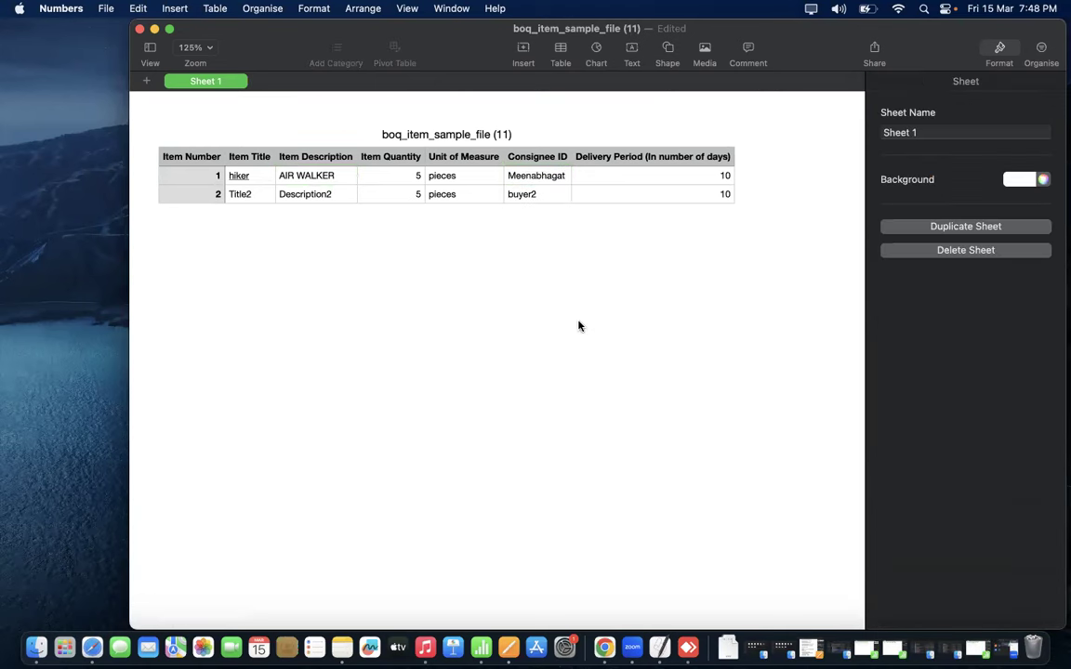
{"action": "left_click", "coordinate": [517, 177]}
{"action": "left_click", "coordinate": [516, 175]}
{"action": "key", "text": "BackSpace"}
{"action": "type", "text": "m"}
{"action": "left_click", "coordinate": [518, 290]}
- Set the delivery period in G2 to 15 days and extend the table to six rows
{"action": "left_click", "coordinate": [720, 177]}
{"action": "type", "text": "15"}
{"action": "left_click", "coordinate": [577, 282]}
{"action": "left_click", "coordinate": [712, 197]}
{"action": "left_click_drag", "start_coordinate": [746, 219], "coordinate": [751, 277]}
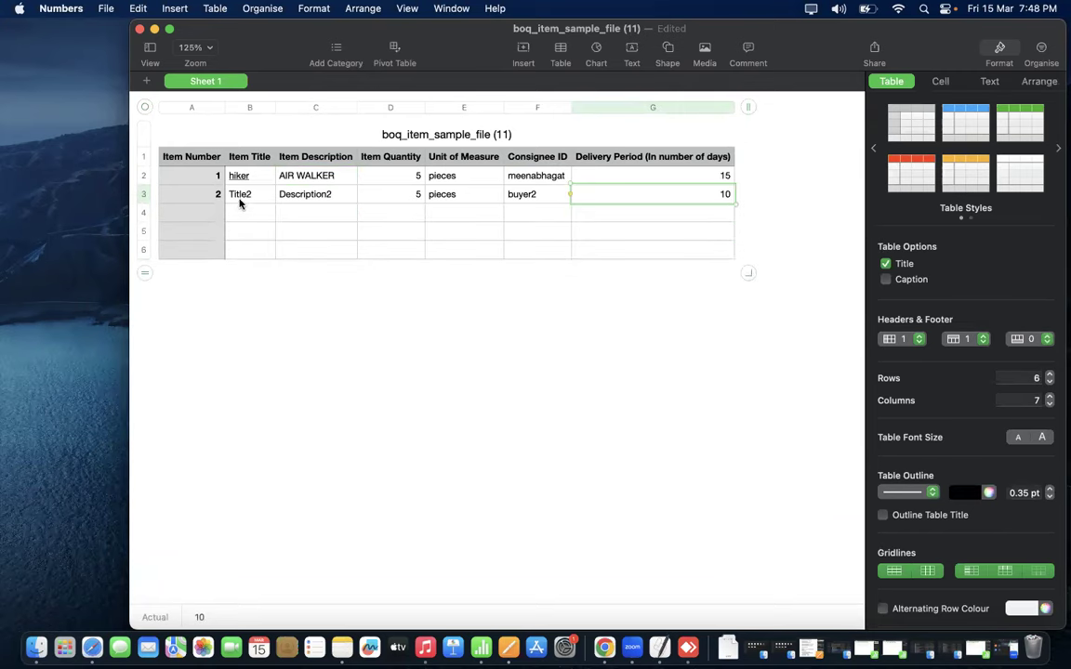
{"action": "key", "text": "ctrl+Right"}
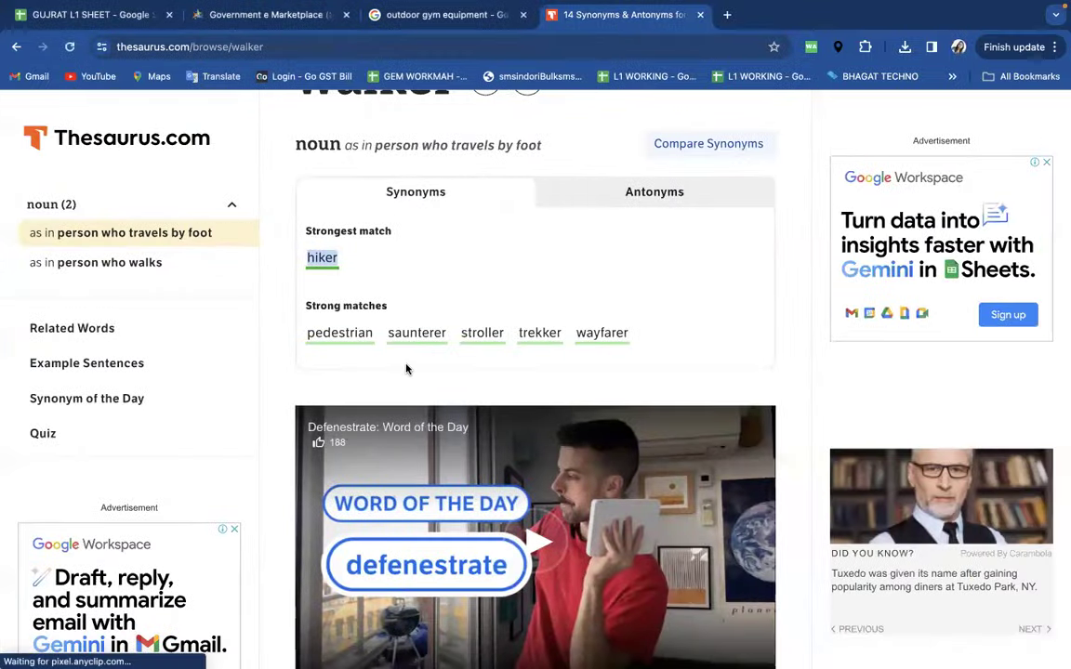
- Open IndiaMART's Outdoor Exercise Gym Equipments listing and copy the 'Iron Black Leg Strecher' product name
{"action": "left_click", "coordinate": [414, 17]}
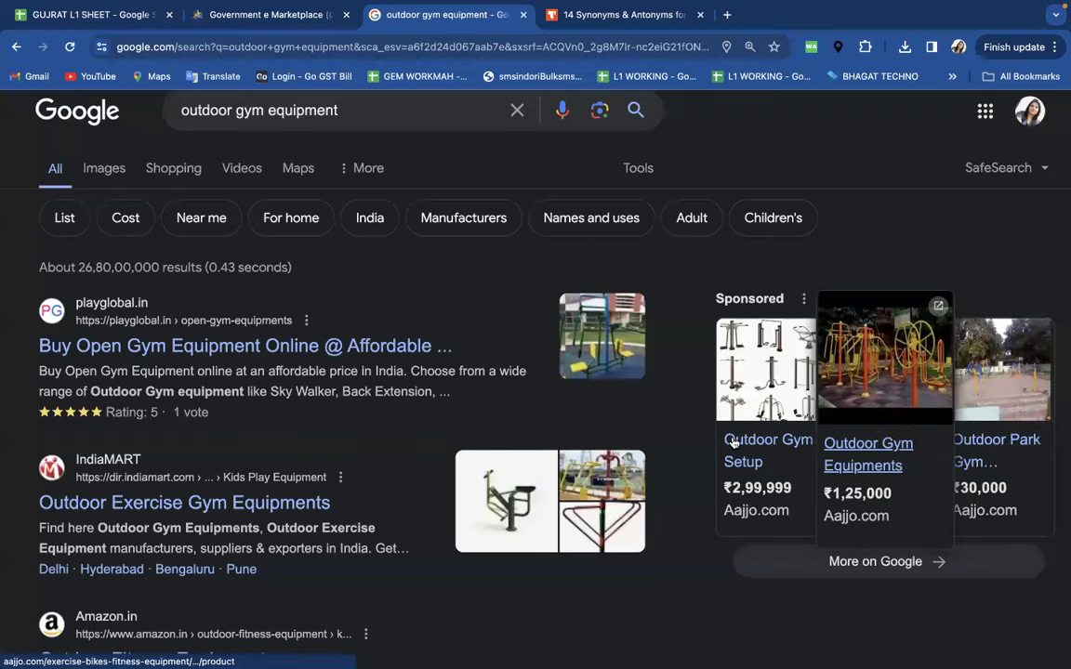
{"action": "left_click", "coordinate": [173, 504]}
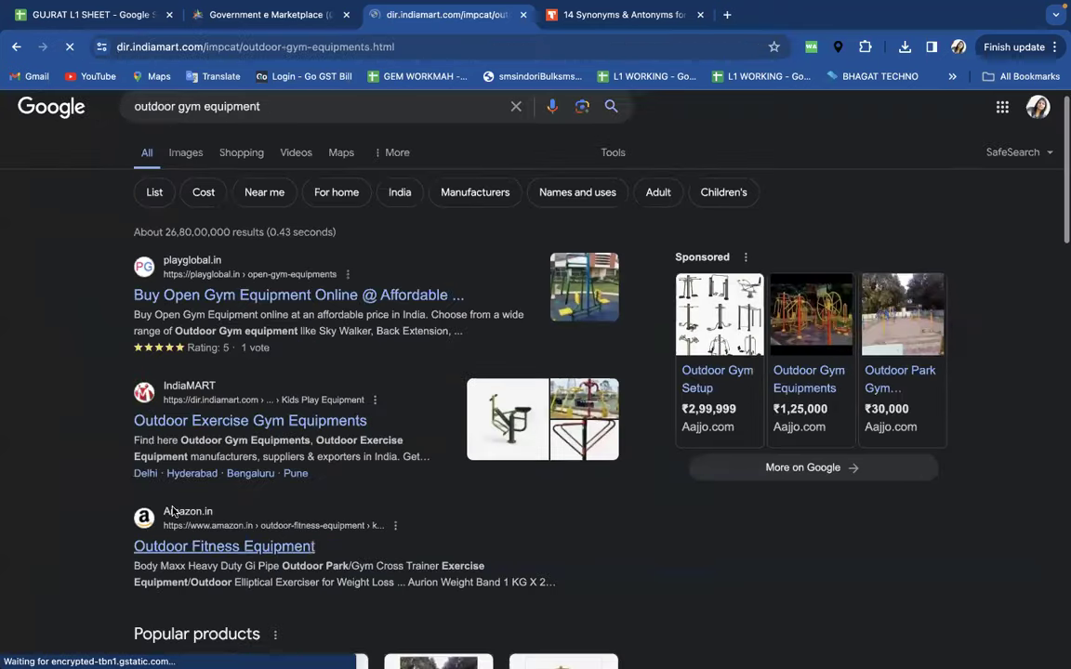
{"action": "scroll", "coordinate": [445, 440], "scroll_direction": "down", "scroll_amount": 1}
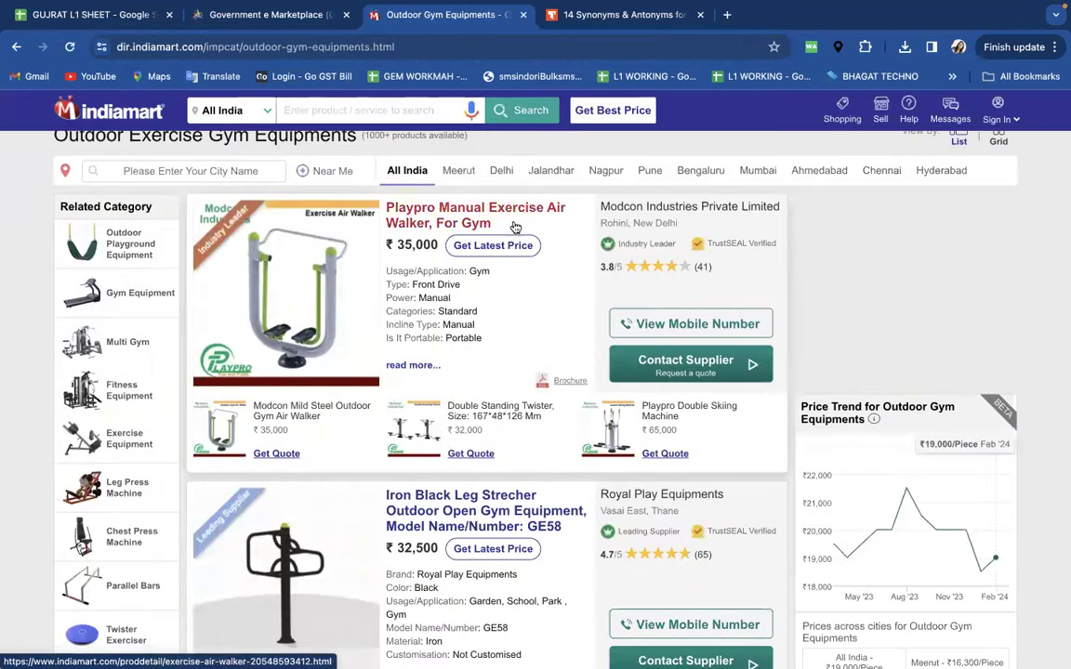
{"action": "scroll", "coordinate": [493, 306], "scroll_direction": "down", "scroll_amount": 2}
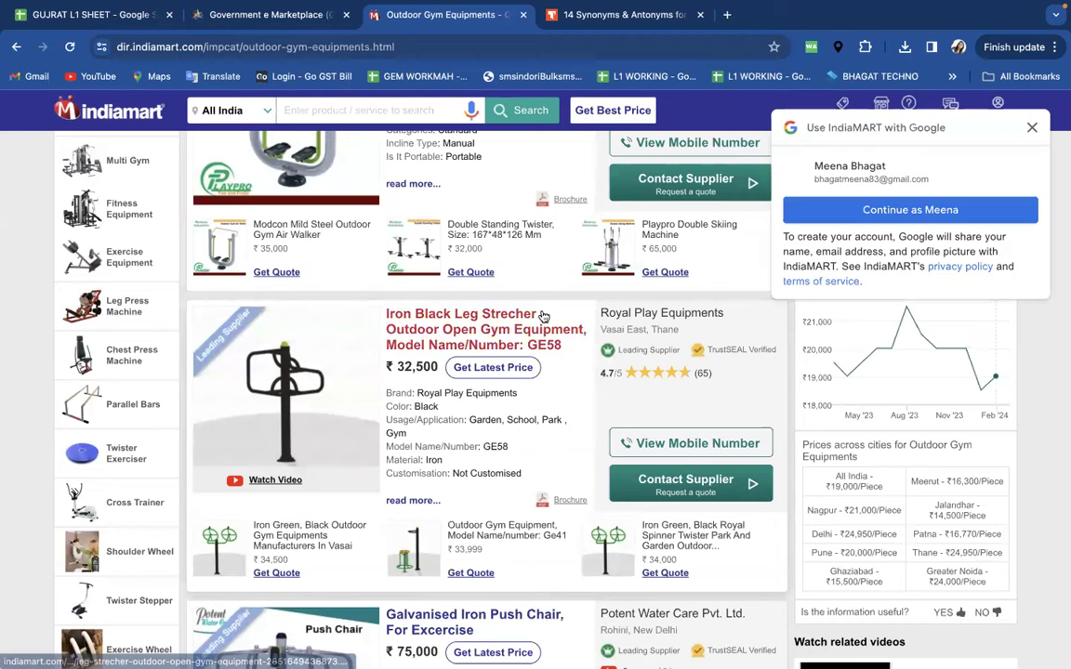
{"action": "left_click_drag", "start_coordinate": [385, 314], "coordinate": [545, 317]}
{"action": "key", "text": "super+c"}
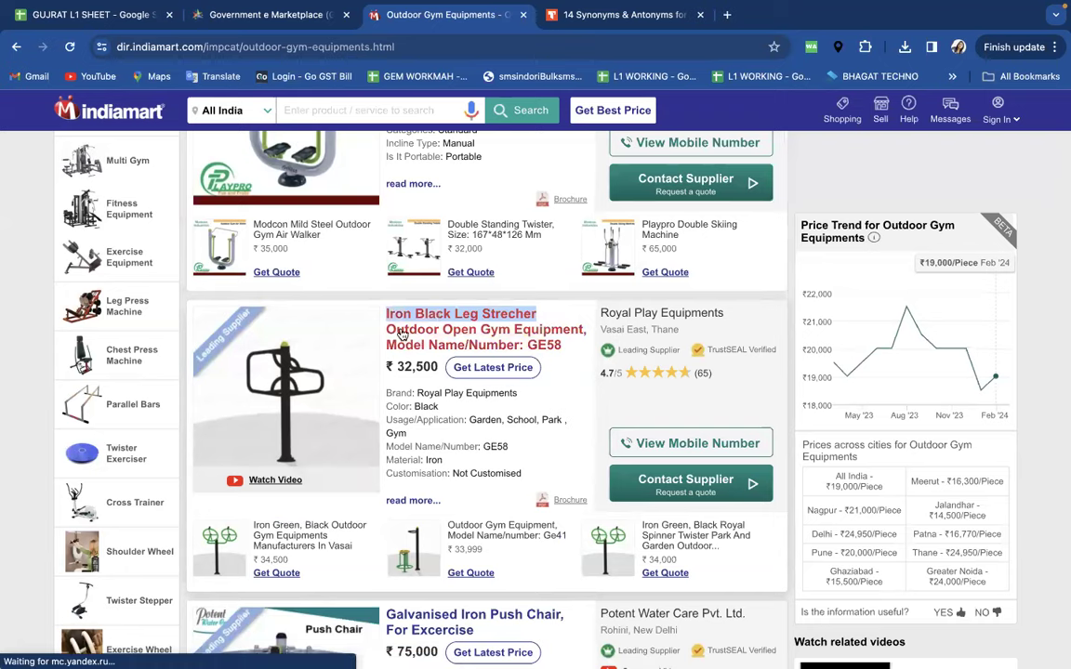
{"action": "key", "text": "super+Tab"}
- Paste the copied product name into B3 and close the stray IndiaMART Safari window
{"action": "double_click", "coordinate": [261, 196]}
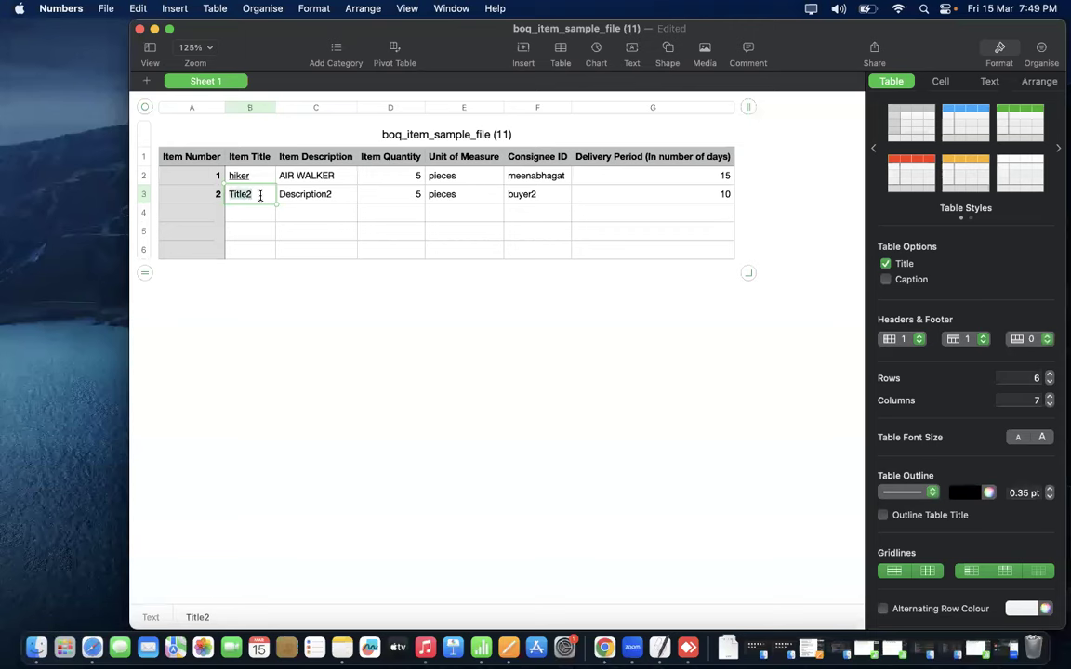
{"action": "key", "text": "super+v"}
{"action": "key", "text": "Return"}
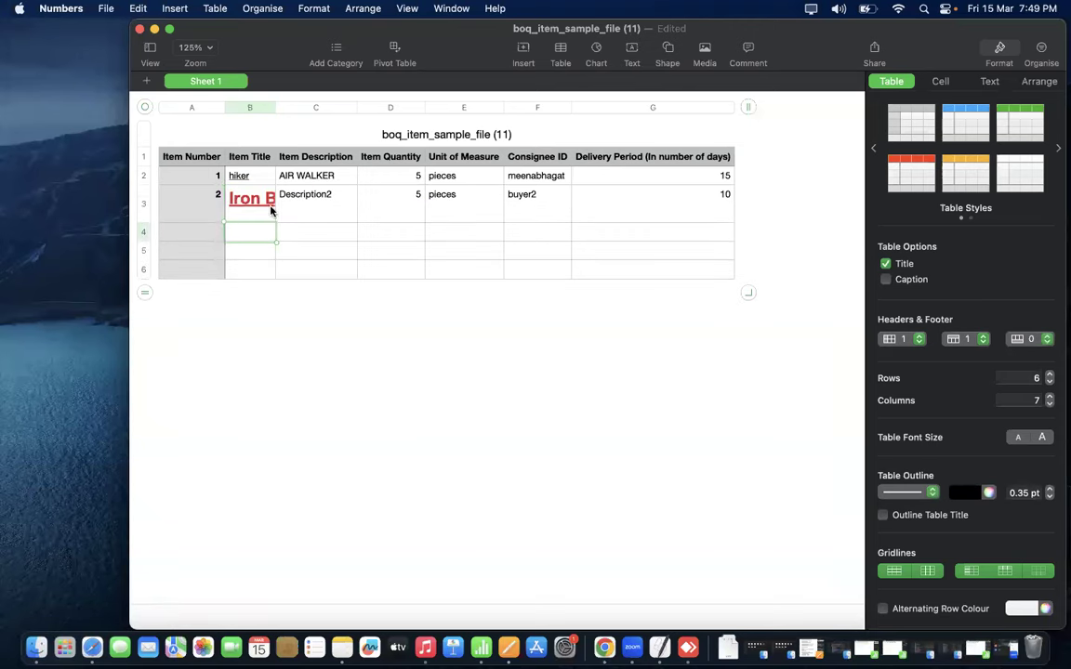
{"action": "key", "text": "super+Tab"}
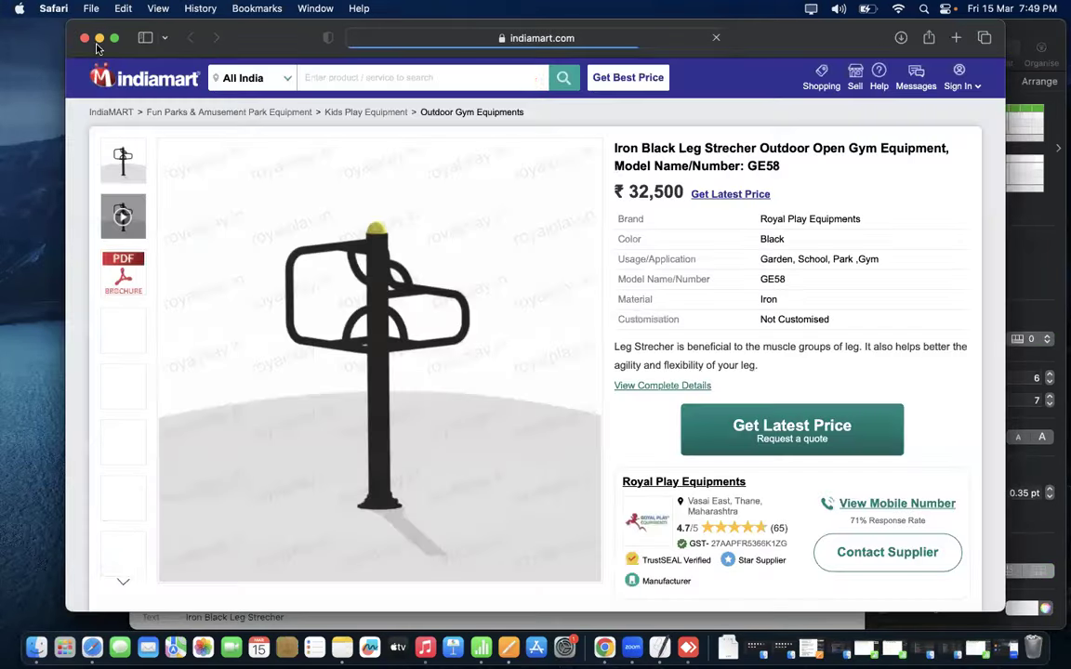
{"action": "left_click", "coordinate": [83, 38]}
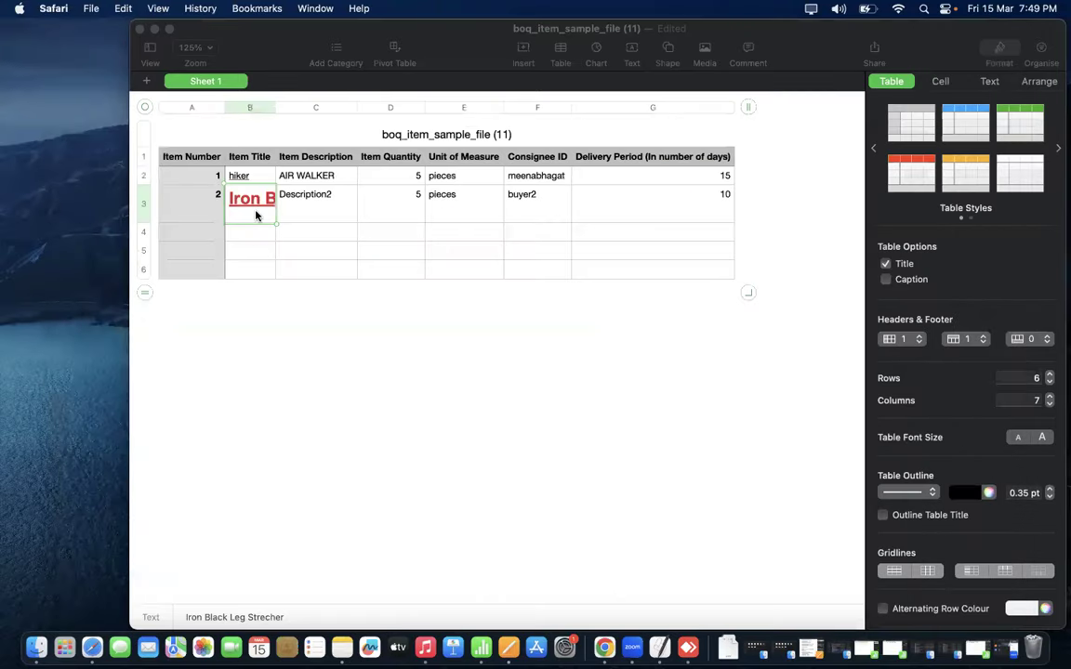
{"action": "left_click", "coordinate": [274, 159]}
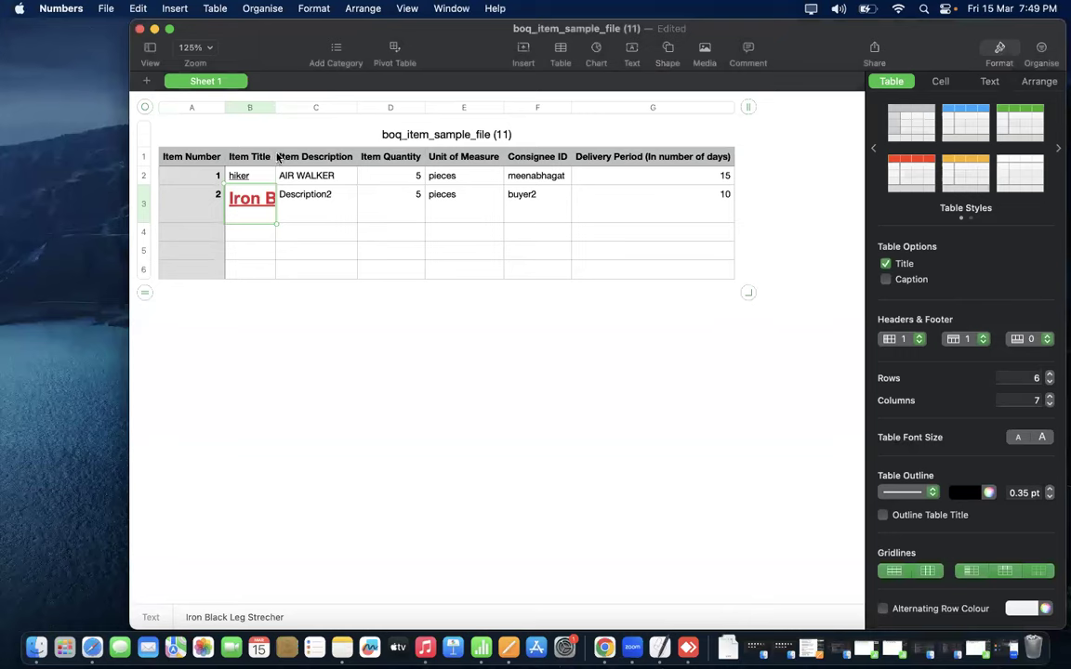
- Trim the second item's title in B3 down to plain 'Leg Strecher'
{"action": "key", "text": "ctrl+Right"}
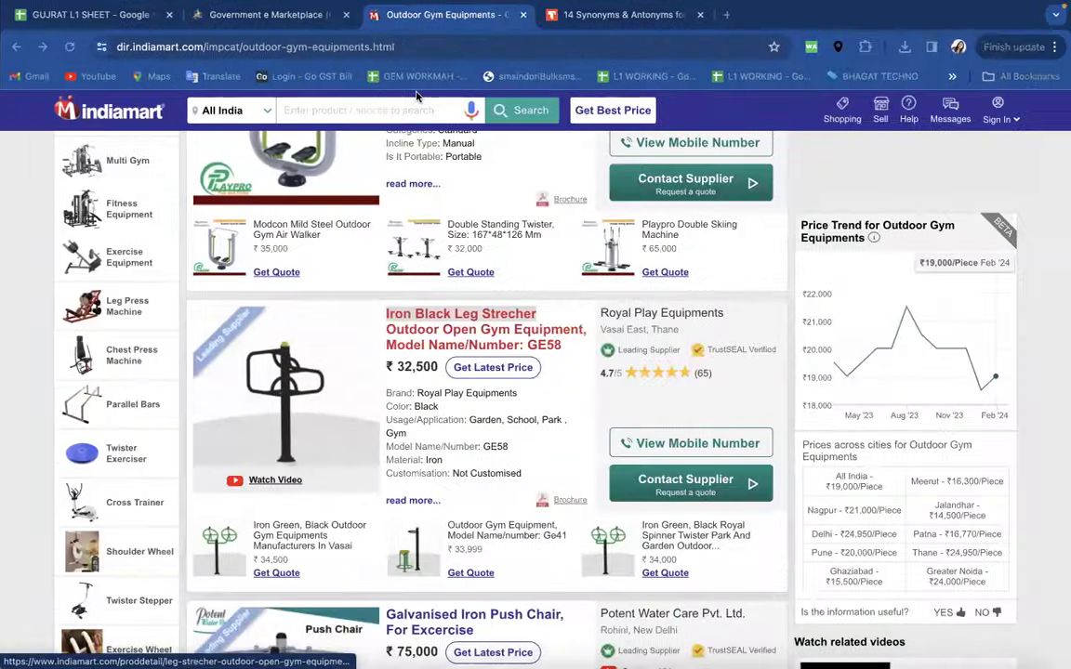
{"action": "left_click", "coordinate": [521, 45]}
{"action": "key", "text": "super+v"}
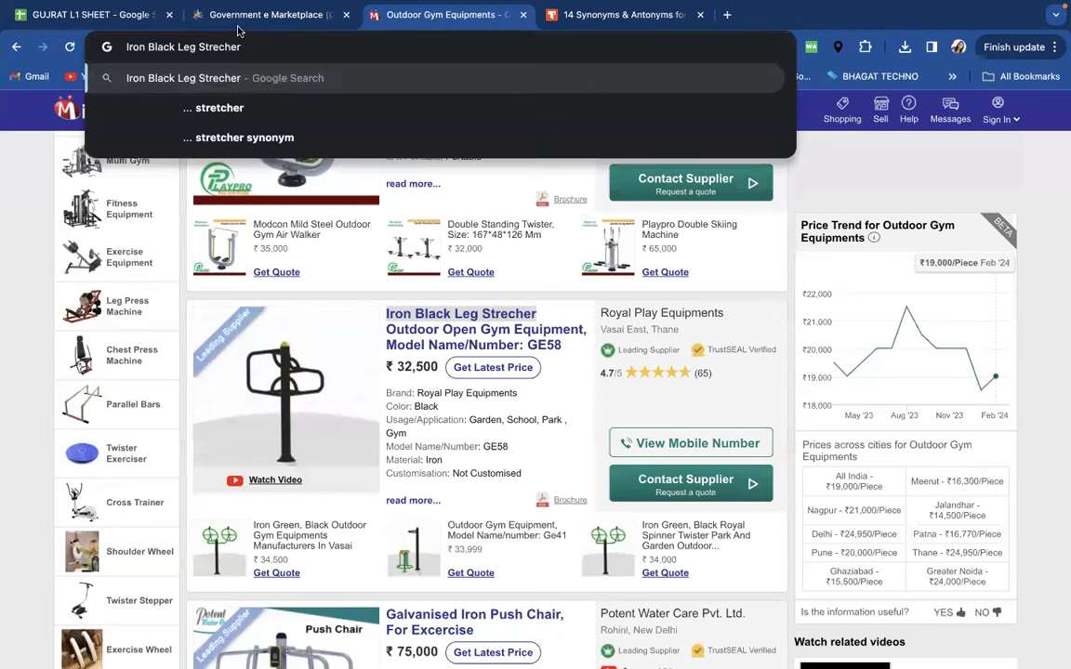
{"action": "left_click_drag", "start_coordinate": [240, 47], "coordinate": [177, 46]}
{"action": "key", "text": "super+c"}
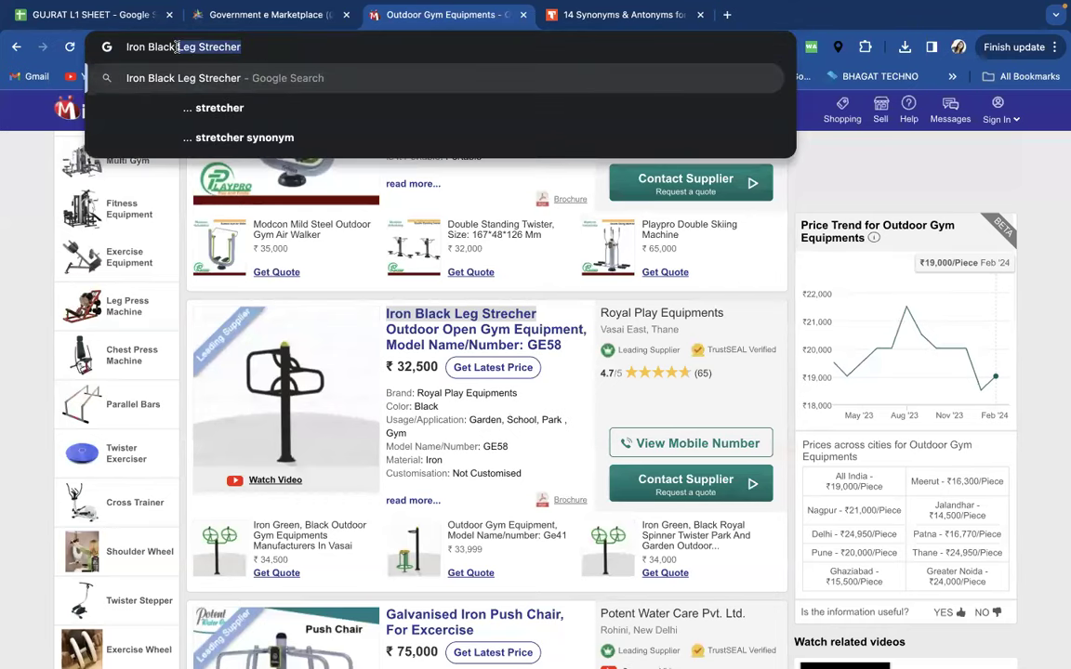
{"action": "key", "text": "ctrl+Left"}
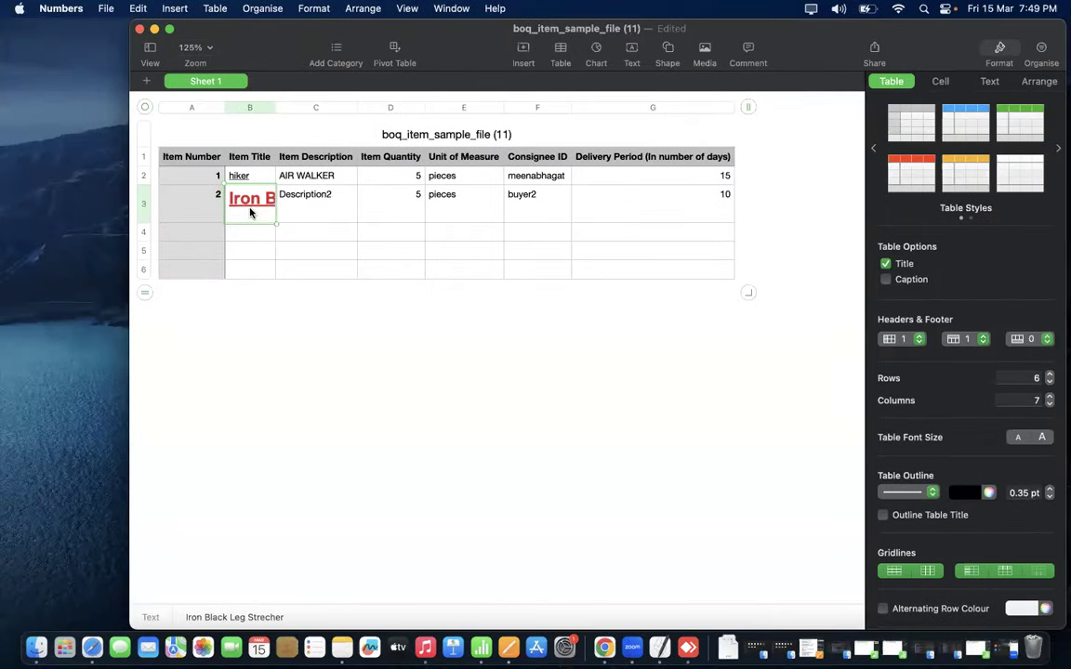
{"action": "left_click", "coordinate": [234, 251]}
{"action": "left_click", "coordinate": [206, 207]}
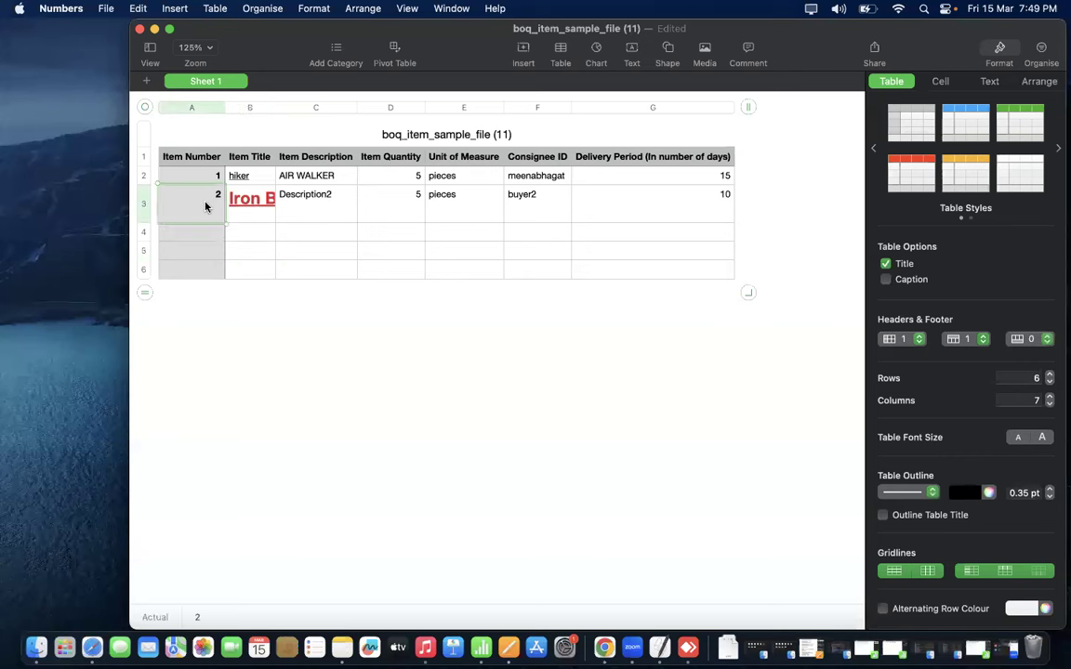
{"action": "key", "text": "Tab"}
{"action": "key", "text": "super+v"}
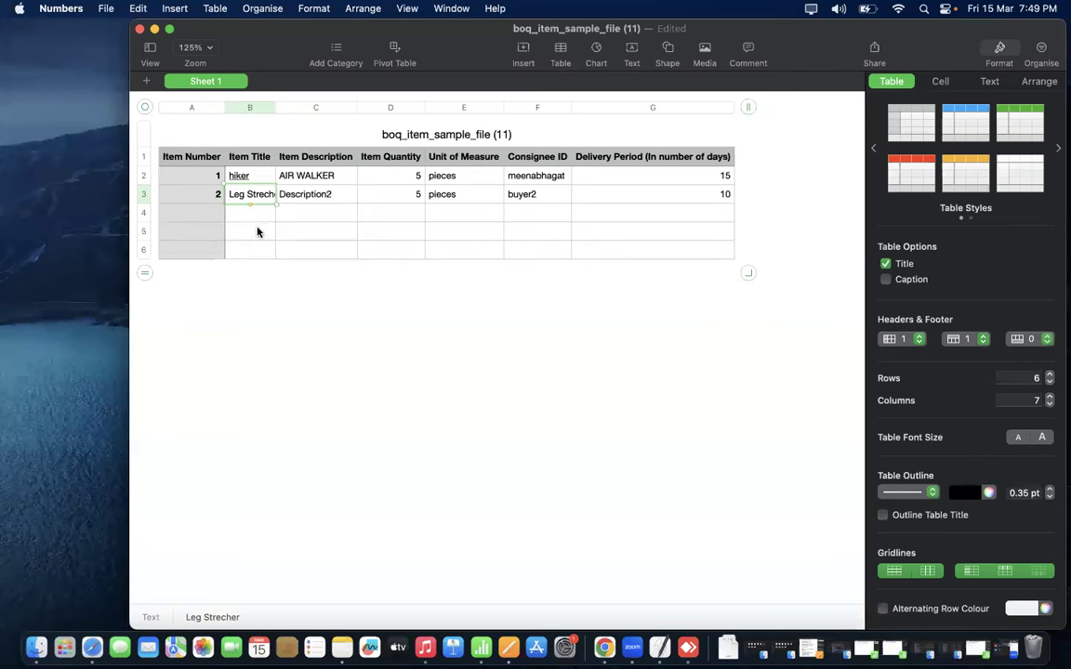
{"action": "left_click", "coordinate": [257, 231]}
- Widen the Item Title column and enter item number 3 in A4
{"action": "left_click_drag", "start_coordinate": [275, 108], "coordinate": [350, 108]}
{"action": "left_click_drag", "start_coordinate": [272, 220], "coordinate": [275, 194]}
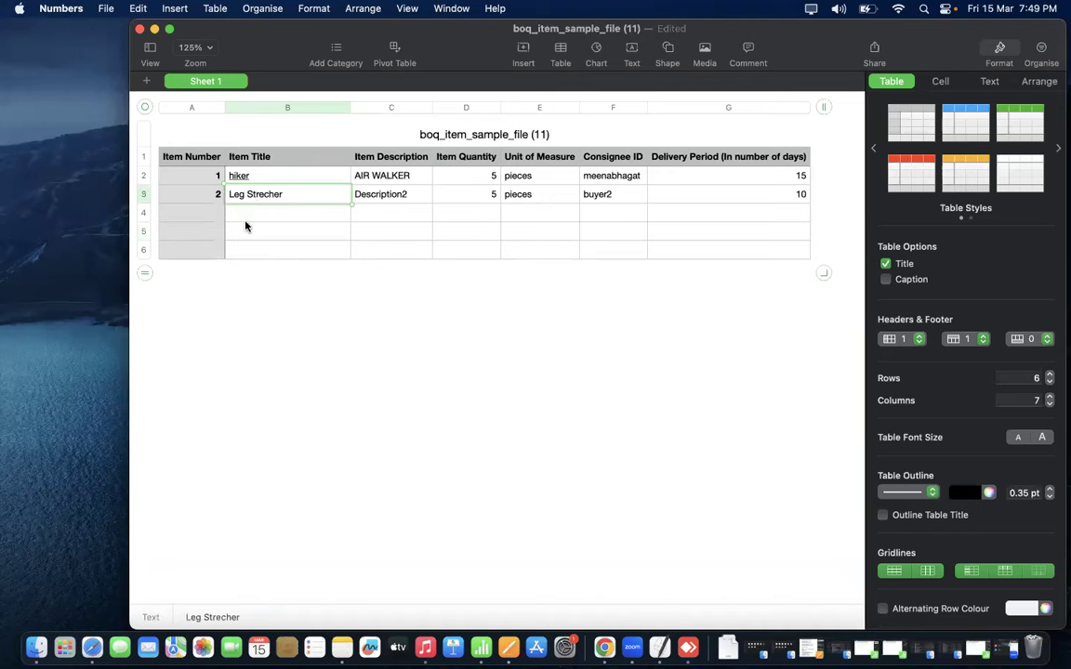
{"action": "left_click", "coordinate": [218, 213]}
{"action": "type", "text": "3"}
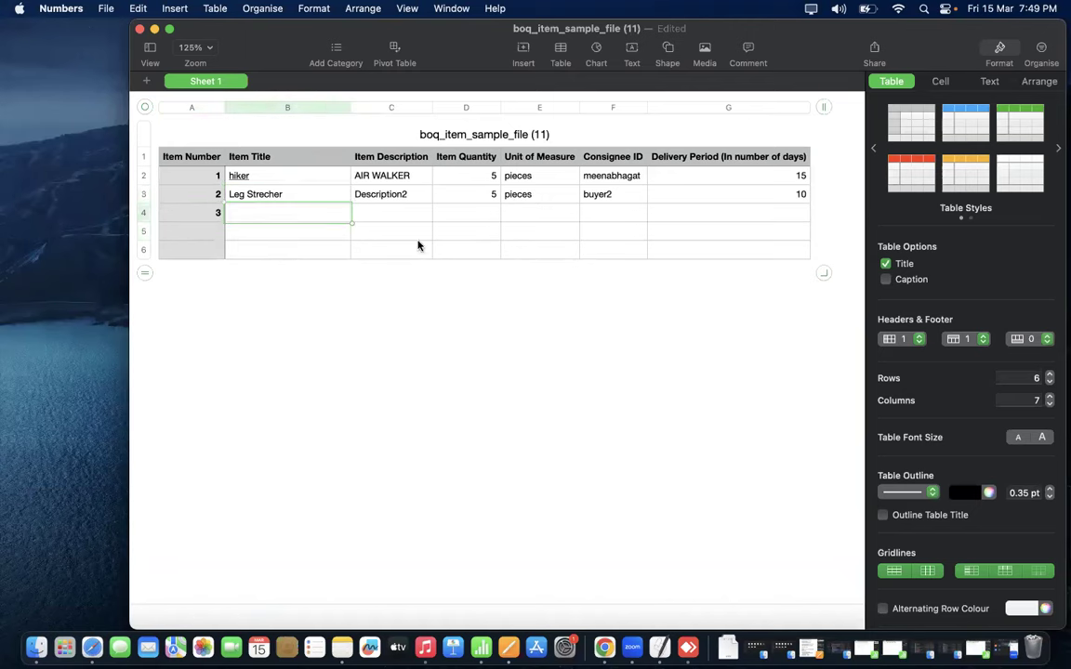
- Copy 'Push Chair' from the Galvanised Iron Push Chair listing title on IndiaMART
{"action": "key", "text": "ctrl+Right"}
{"action": "scroll", "coordinate": [466, 351], "scroll_direction": "down", "scroll_amount": 5}
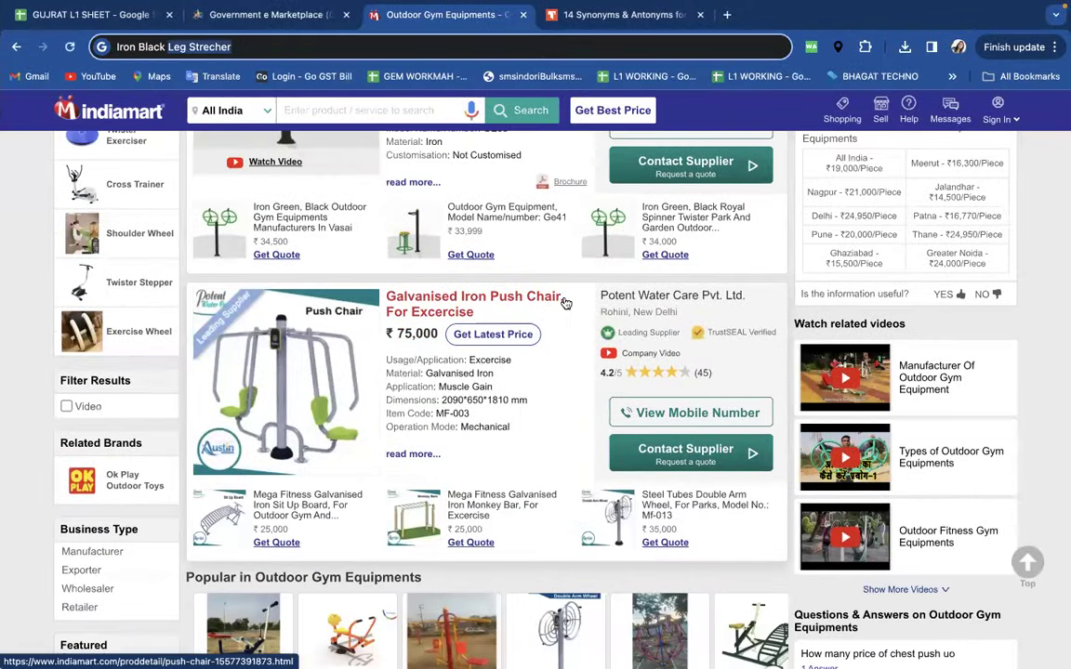
{"action": "scroll", "coordinate": [544, 322], "scroll_direction": "down", "scroll_amount": 1}
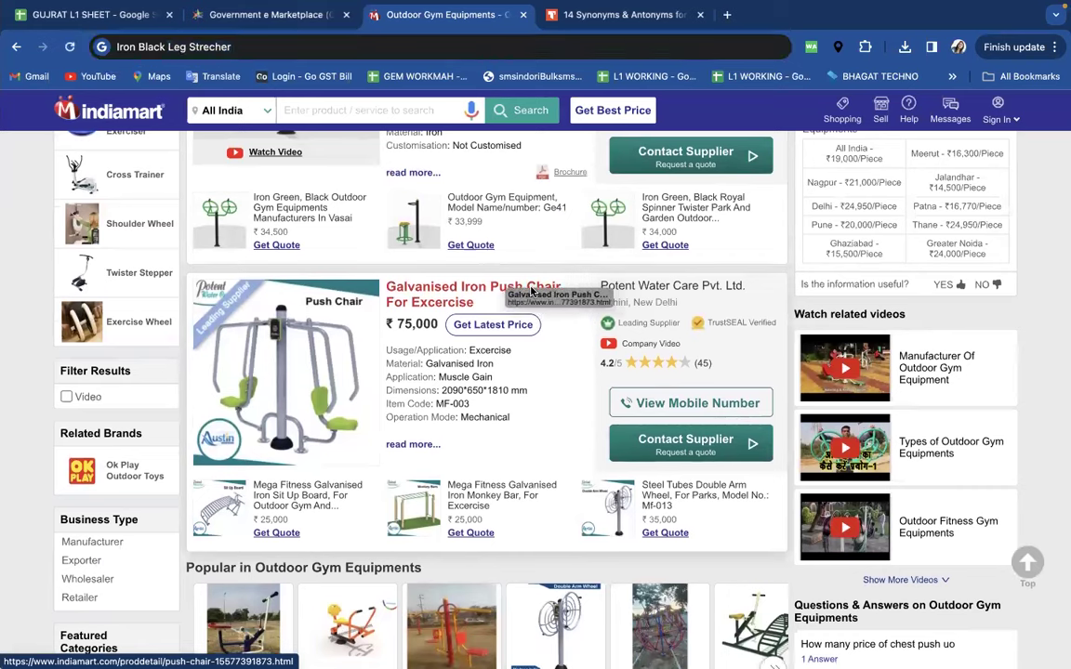
{"action": "left_click_drag", "start_coordinate": [376, 289], "coordinate": [566, 289]}
{"action": "key", "text": "ctrl+c"}
{"action": "left_click", "coordinate": [356, 48]}
{"action": "left_click_drag", "start_coordinate": [355, 49], "coordinate": [113, 50]}
{"action": "key", "text": "ctrl+v"}
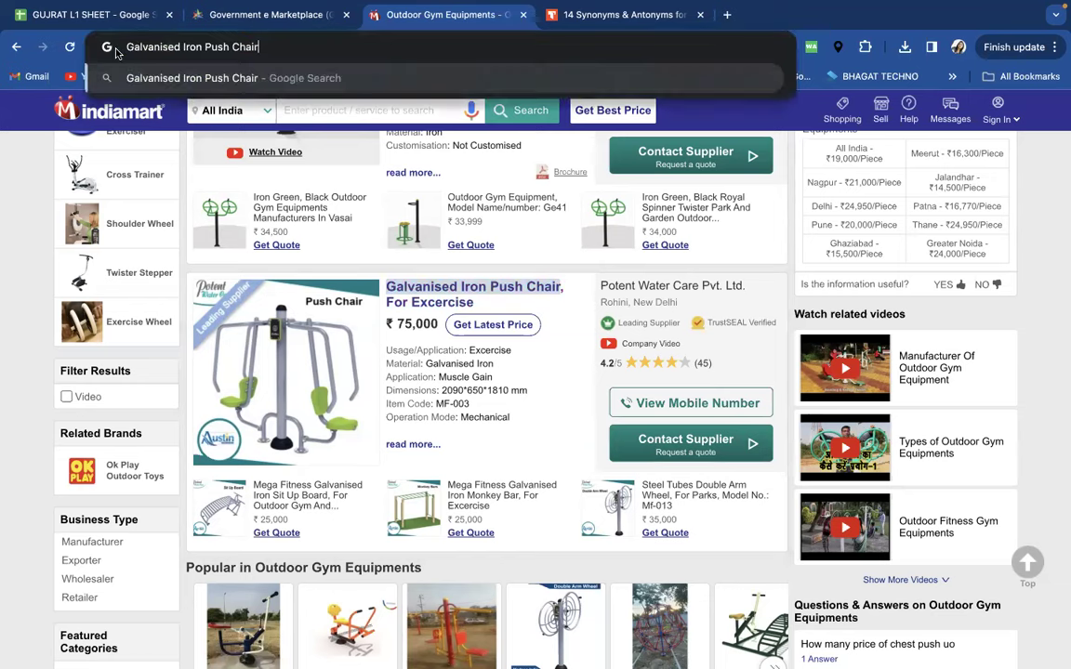
{"action": "left_click_drag", "start_coordinate": [259, 47], "coordinate": [206, 47]}
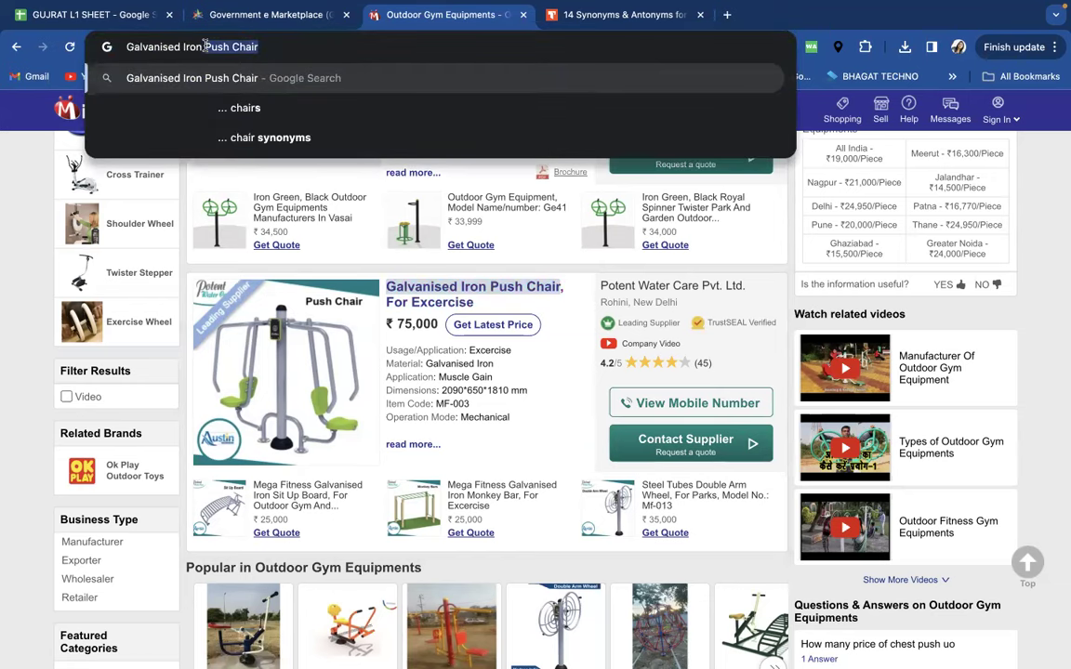
- Paste 'Push Chair' into B4 and retype its last word as 'CHAIR'
{"action": "key", "text": "ctrl+Left"}
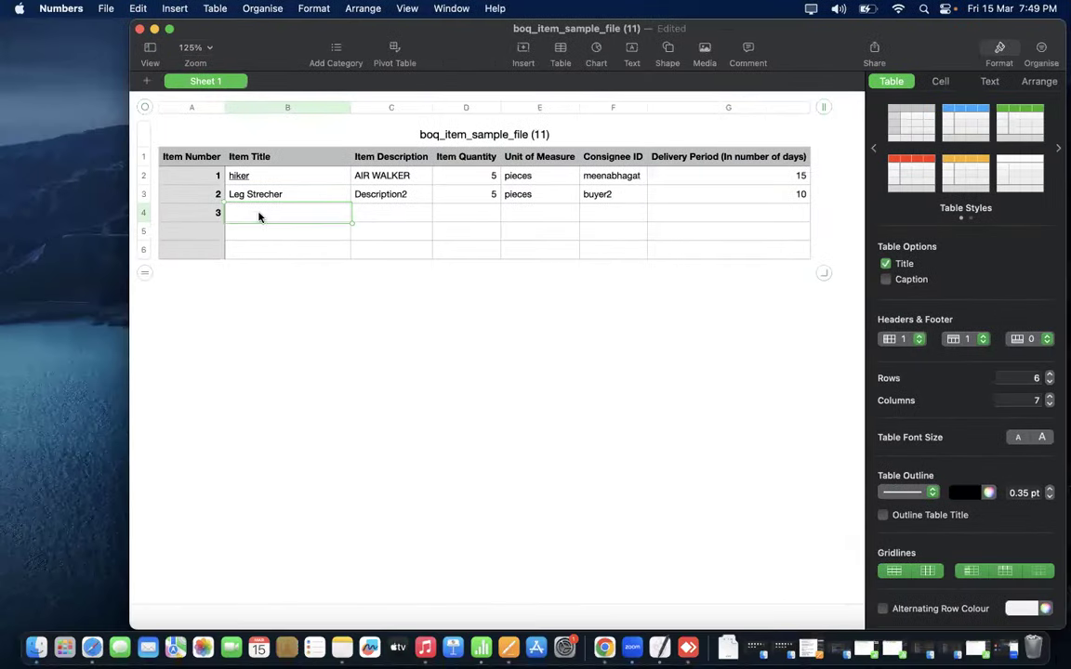
{"action": "type", "text": "Push Chair"}
{"action": "left_click", "coordinate": [276, 257]}
{"action": "left_click", "coordinate": [276, 215]}
{"action": "left_click", "coordinate": [272, 213]}
{"action": "key", "text": "BackSpace"}
{"action": "left_click_drag", "start_coordinate": [278, 213], "coordinate": [255, 214]}
{"action": "type", "text": "C"}
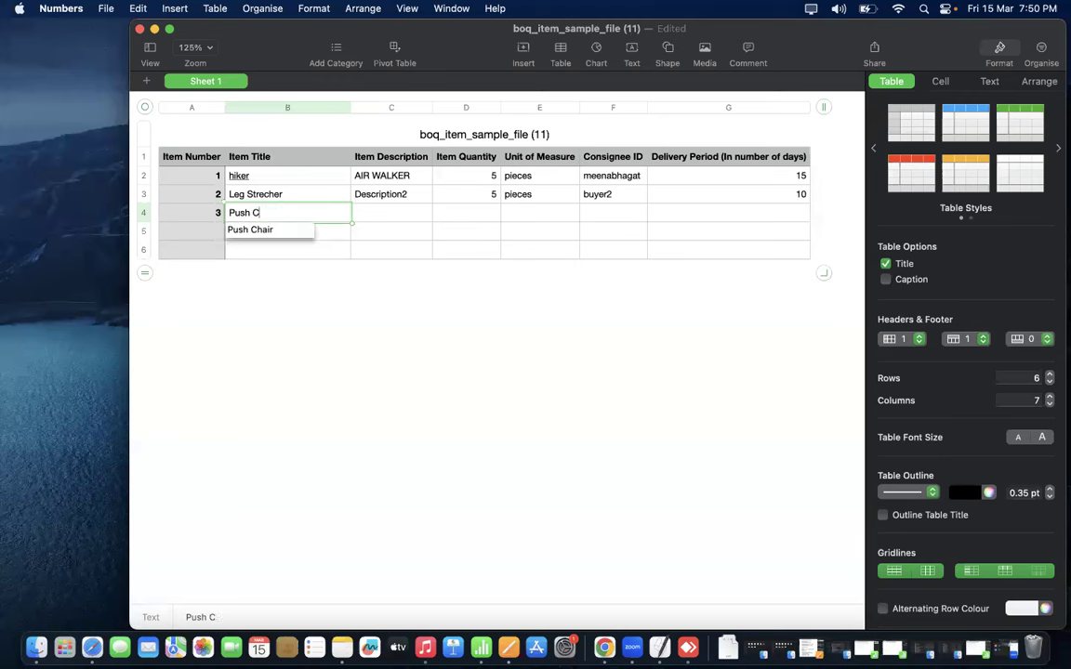
{"action": "type", "text": "HAIR"}
{"action": "left_click", "coordinate": [263, 279]}
- Change the title to 'Push CHA1R' and enter item number 4 in A5
{"action": "left_click", "coordinate": [271, 215]}
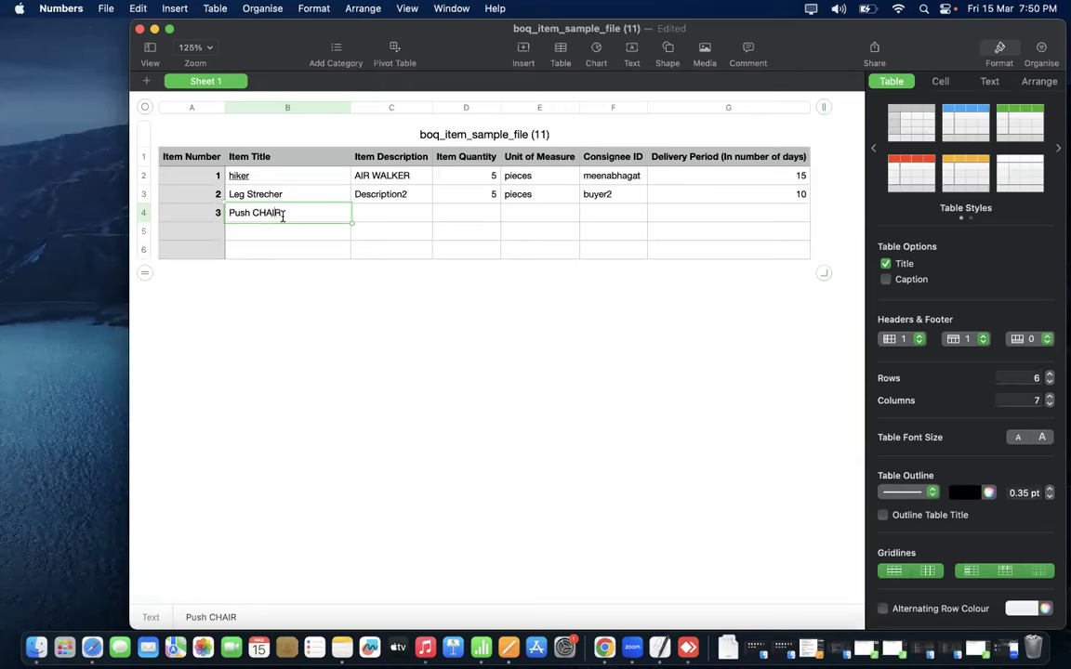
{"action": "key", "text": "BackSpace"}
{"action": "type", "text": "1"}
{"action": "left_click", "coordinate": [297, 246]}
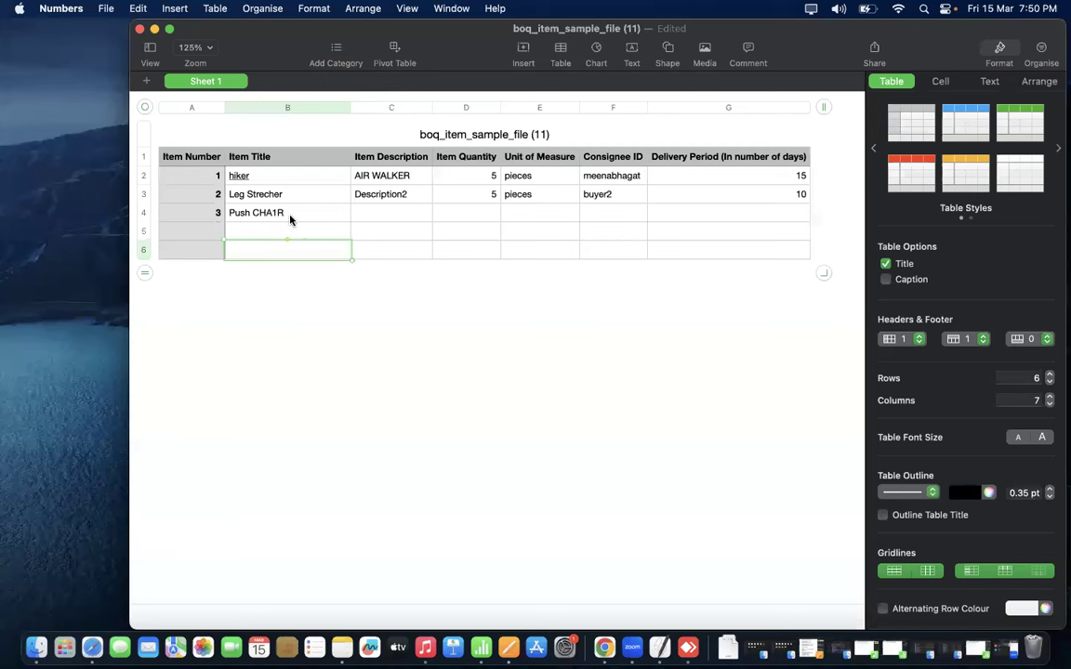
{"action": "left_click", "coordinate": [218, 236]}
{"action": "type", "text": "4"}
{"action": "key", "text": "Tab"}
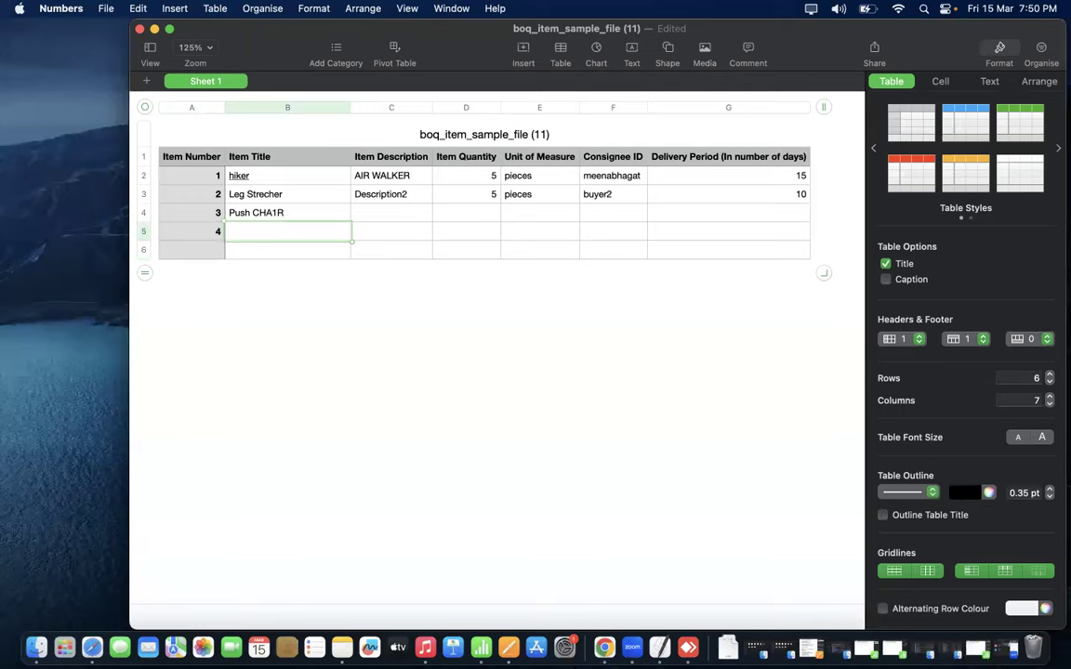
- Copy 'Shoulder Press' from IndiaMART's Mild Steel Shoulder Press Open Gym product page
{"action": "key", "text": "ctrl+Right"}
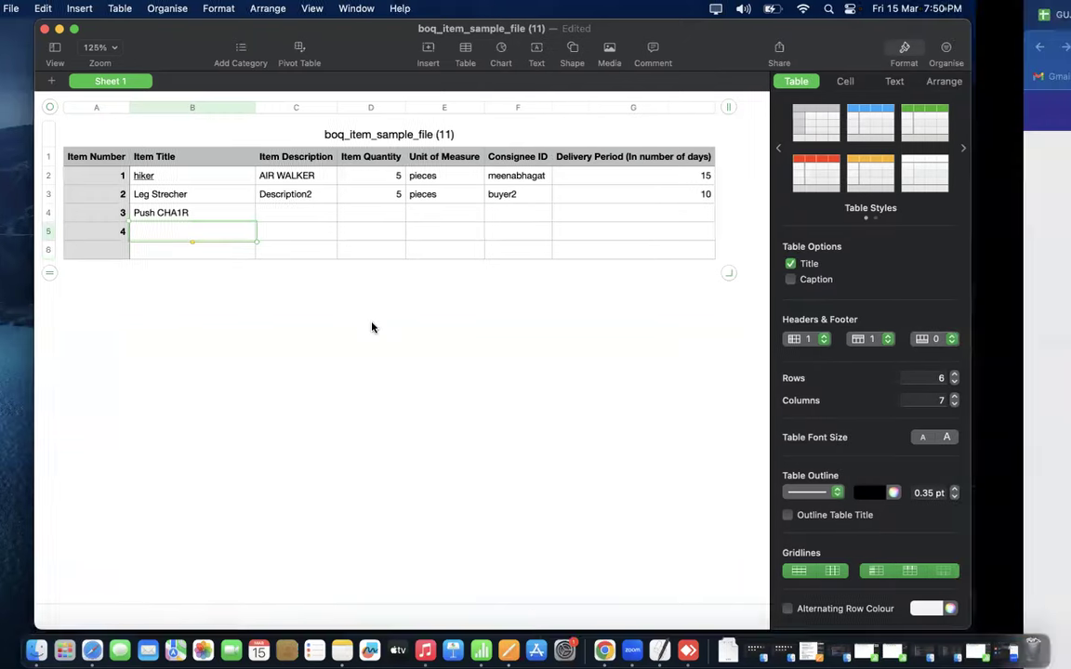
{"action": "scroll", "coordinate": [378, 429], "scroll_direction": "down", "scroll_amount": 5}
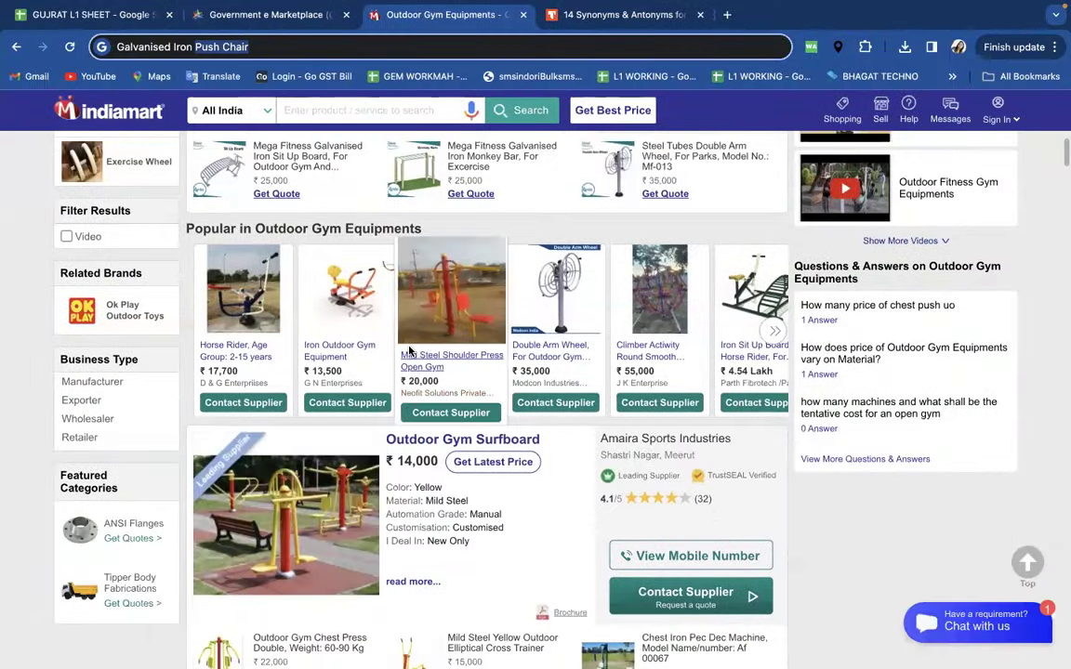
{"action": "left_click", "coordinate": [474, 366]}
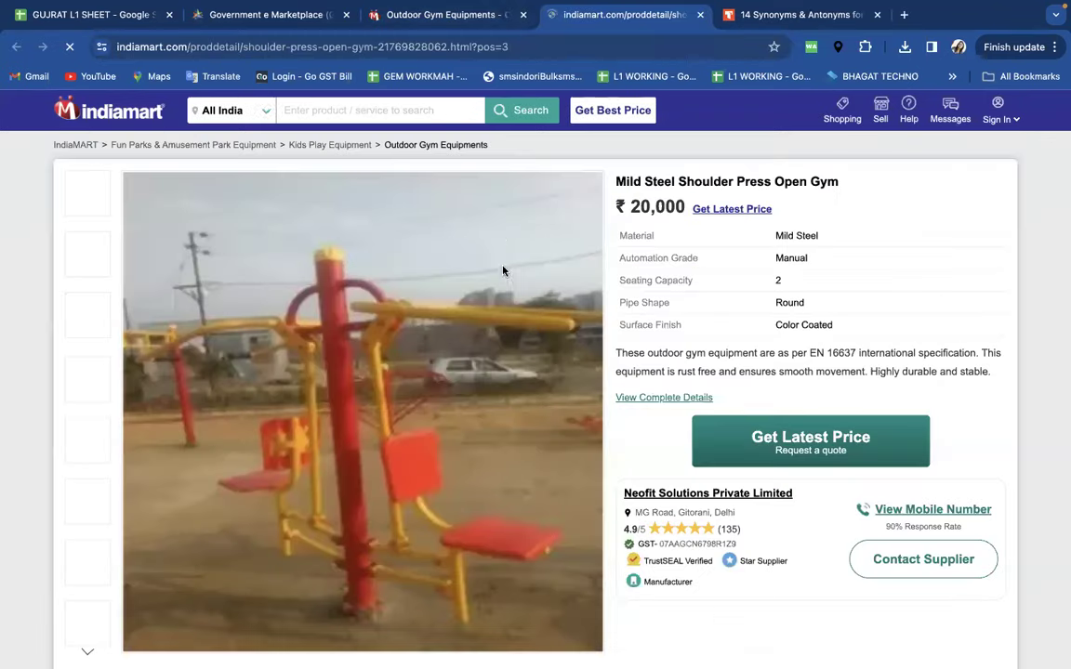
{"action": "left_click_drag", "start_coordinate": [839, 181], "coordinate": [679, 175]}
{"action": "key", "text": "super+c"}
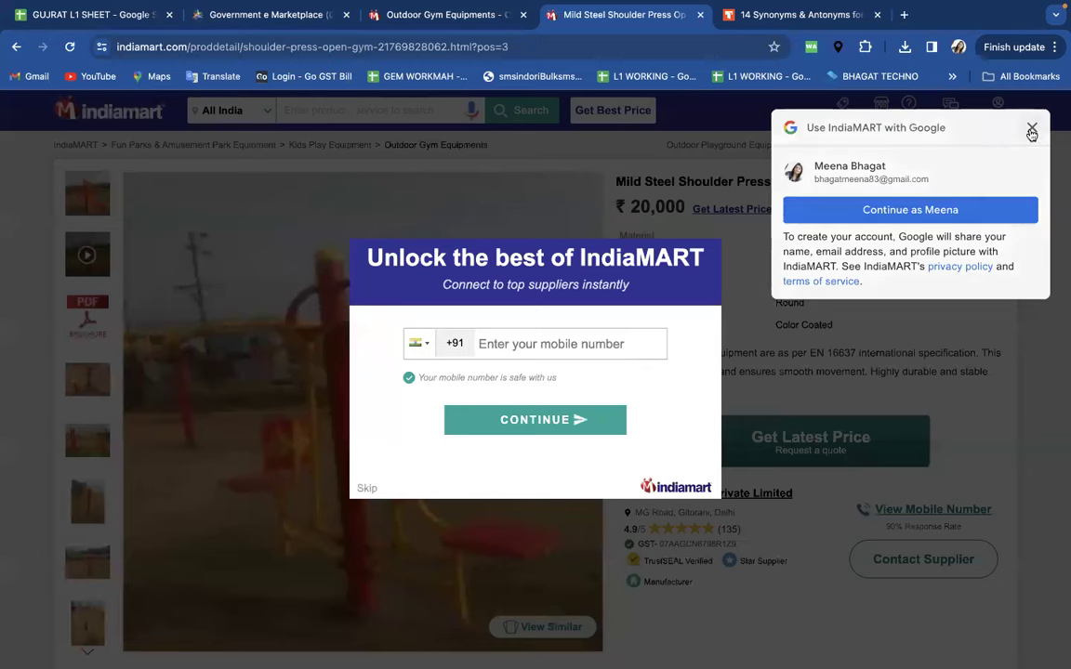
{"action": "left_click", "coordinate": [1032, 129]}
{"action": "left_click", "coordinate": [324, 40]}
{"action": "key", "text": "super+v"}
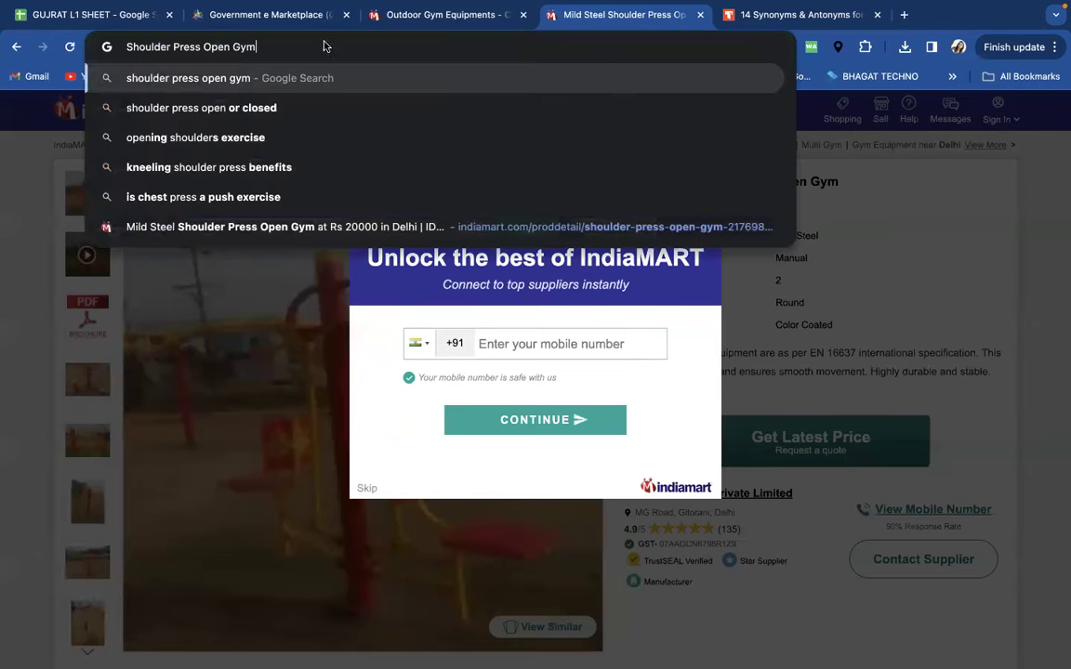
{"action": "left_click_drag", "start_coordinate": [204, 47], "coordinate": [119, 50]}
{"action": "key", "text": "super+c"}
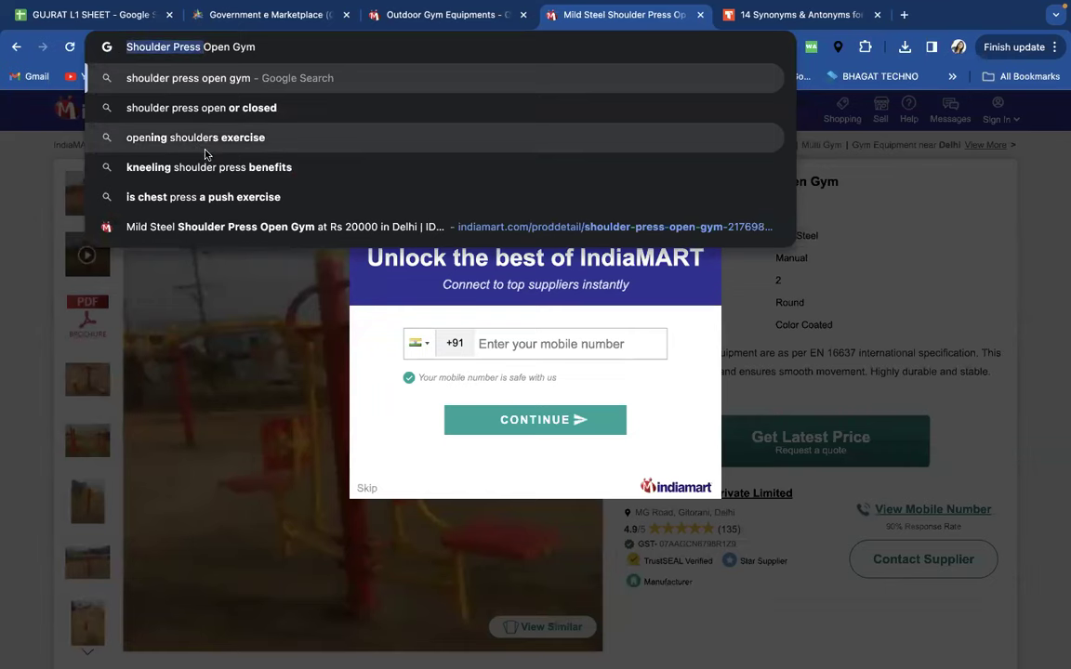
- Paste it into B5, change it to 'Sh0ulder Press', and enter item number 5 in A6
{"action": "key", "text": "super+Tab"}
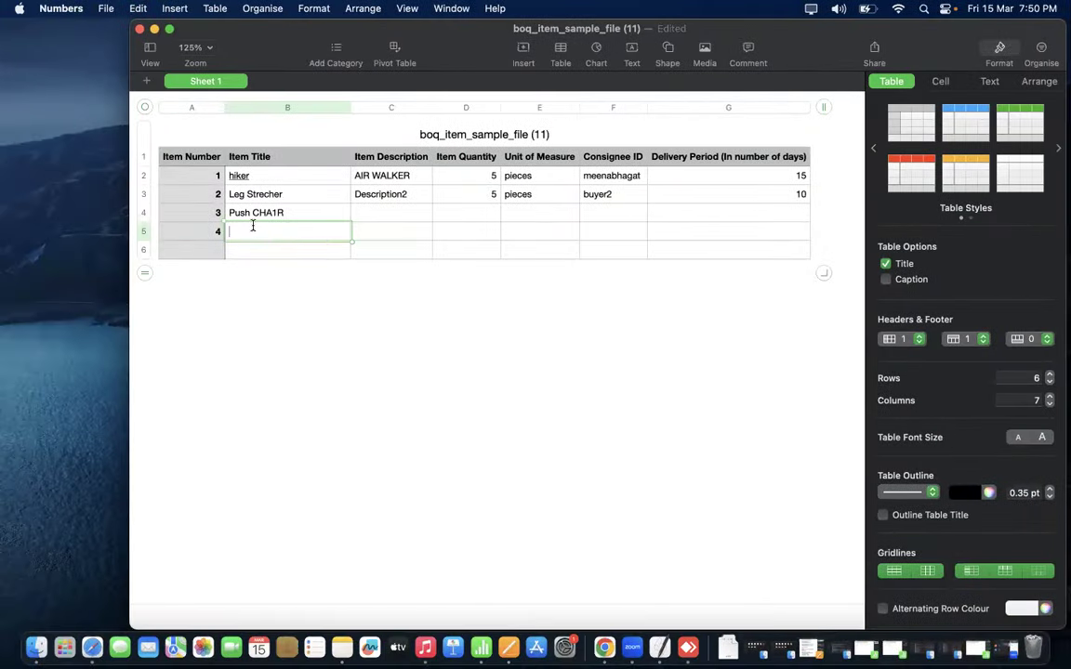
{"action": "key", "text": "super+v"}
{"action": "left_click", "coordinate": [246, 231]}
{"action": "key", "text": "BackSpace"}
{"action": "type", "text": "0"}
{"action": "left_click", "coordinate": [214, 251]}
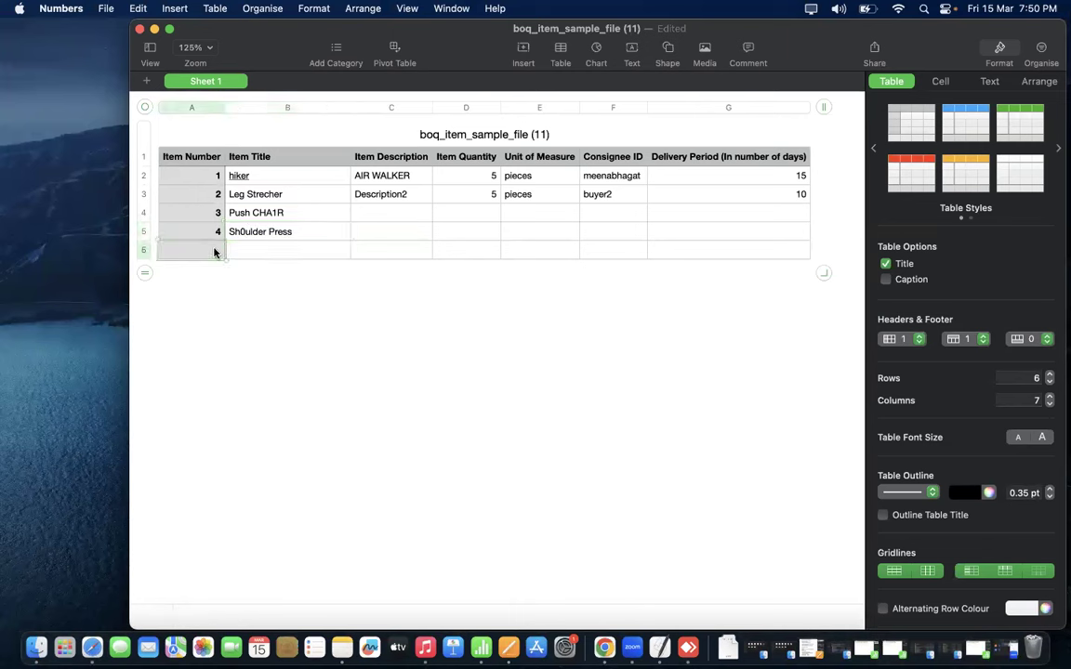
{"action": "type", "text": "5"}
{"action": "left_click", "coordinate": [294, 249]}
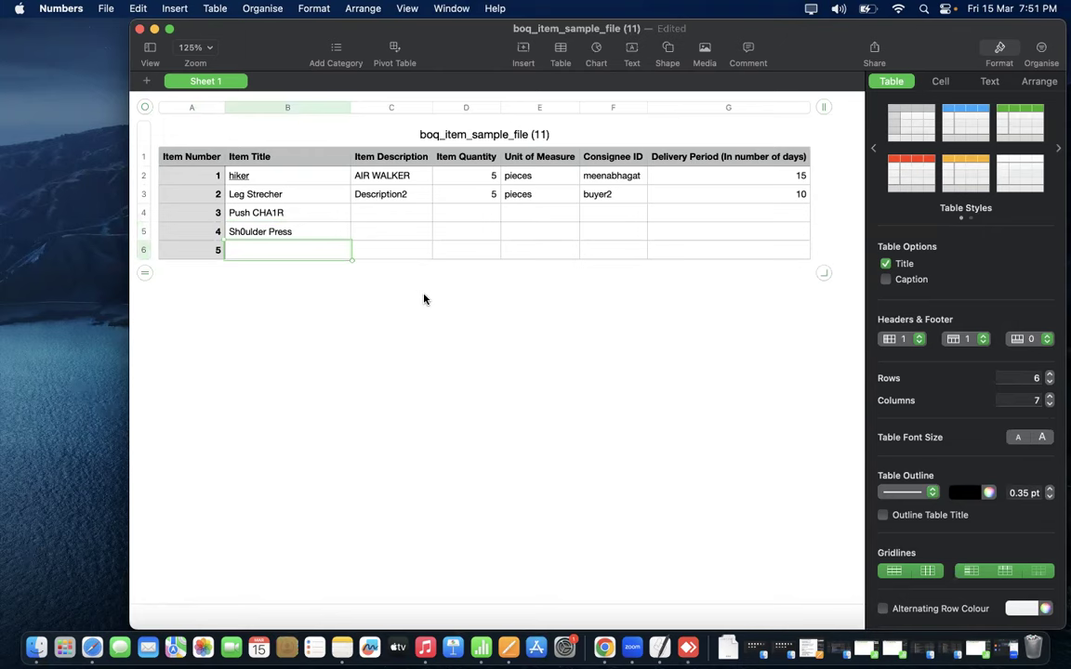
- Copy the word 'Surfboard' from IndiaMART's Outdoor Gym Surfboard product page
{"action": "key", "text": "ctrl+Right"}
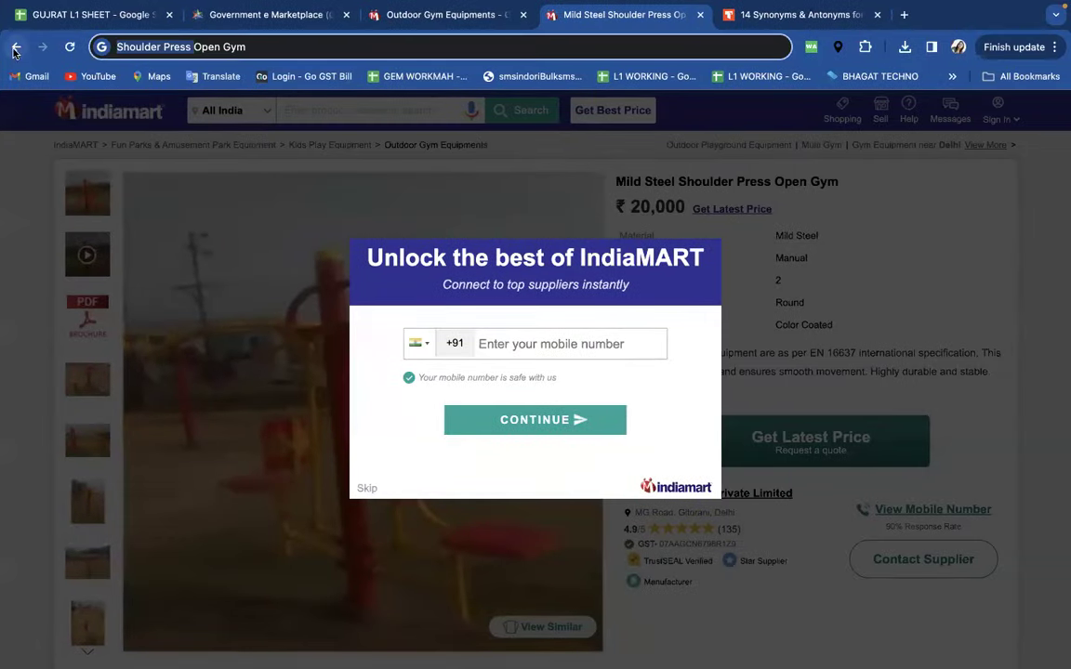
{"action": "left_click", "coordinate": [418, 15]}
{"action": "scroll", "coordinate": [516, 251], "scroll_direction": "down", "scroll_amount": 3}
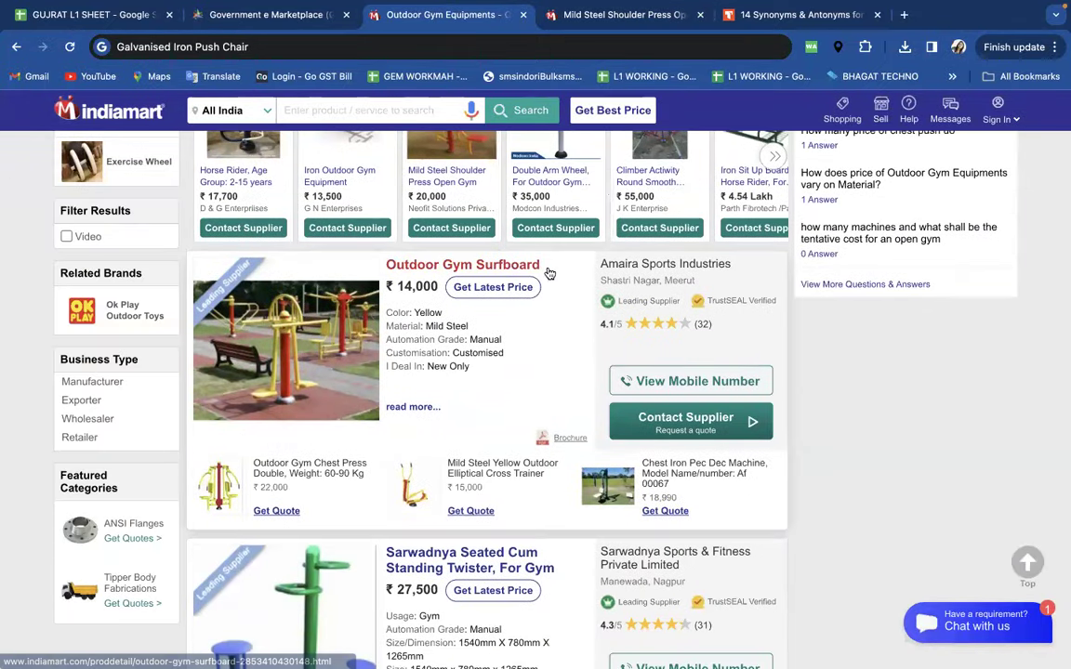
{"action": "left_click", "coordinate": [483, 266]}
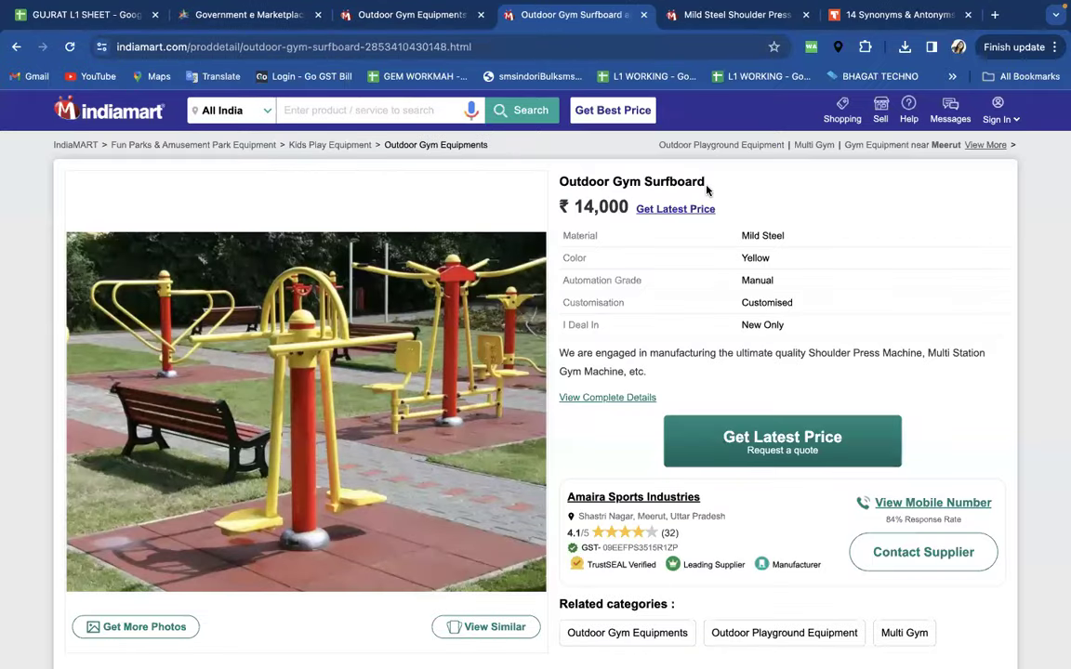
{"action": "left_click_drag", "start_coordinate": [708, 182], "coordinate": [645, 181]}
{"action": "key", "text": "super+c"}
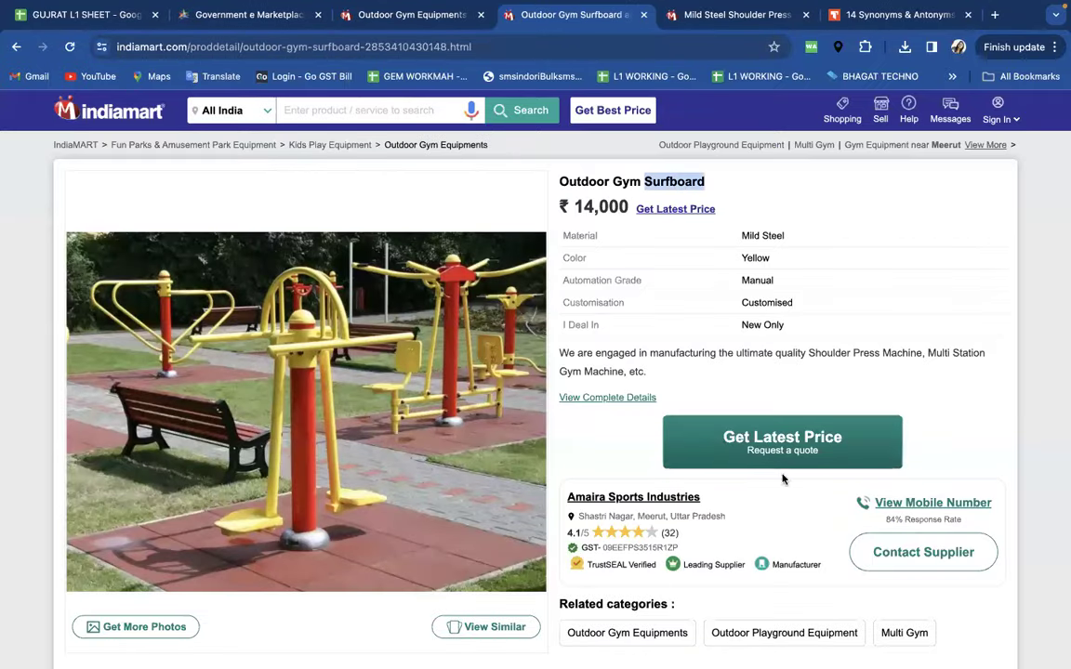
{"action": "key", "text": "super+Tab"}
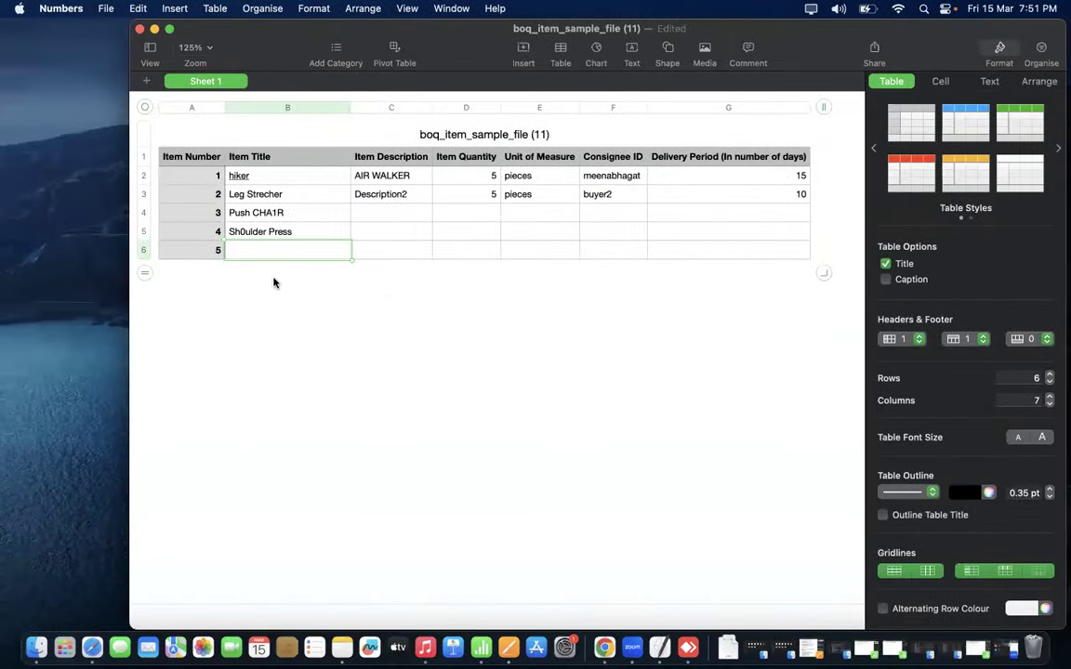
- Paste 'Surfboard' as the fifth item's title in B6
{"action": "key", "text": "super+v"}
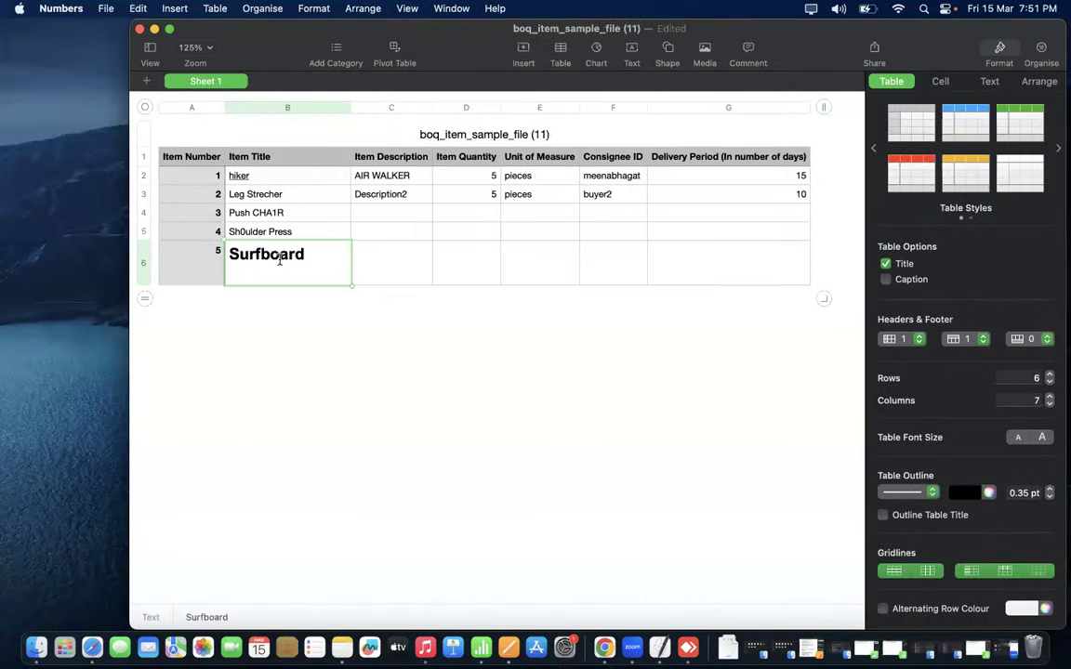
{"action": "left_click", "coordinate": [267, 288]}
{"action": "left_click", "coordinate": [251, 257]}
- Space the title out as 'S u r f b o a r d' and select titles B2:B6
{"action": "left_click", "coordinate": [256, 260]}
{"action": "left_click", "coordinate": [257, 257]}
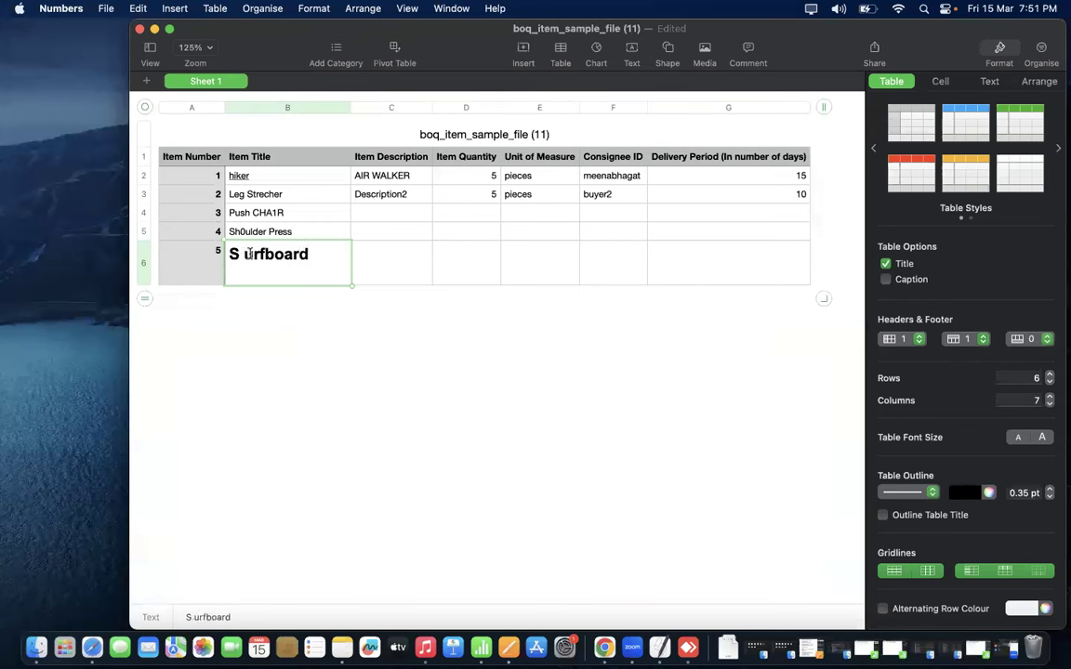
{"action": "left_click", "coordinate": [268, 255]}
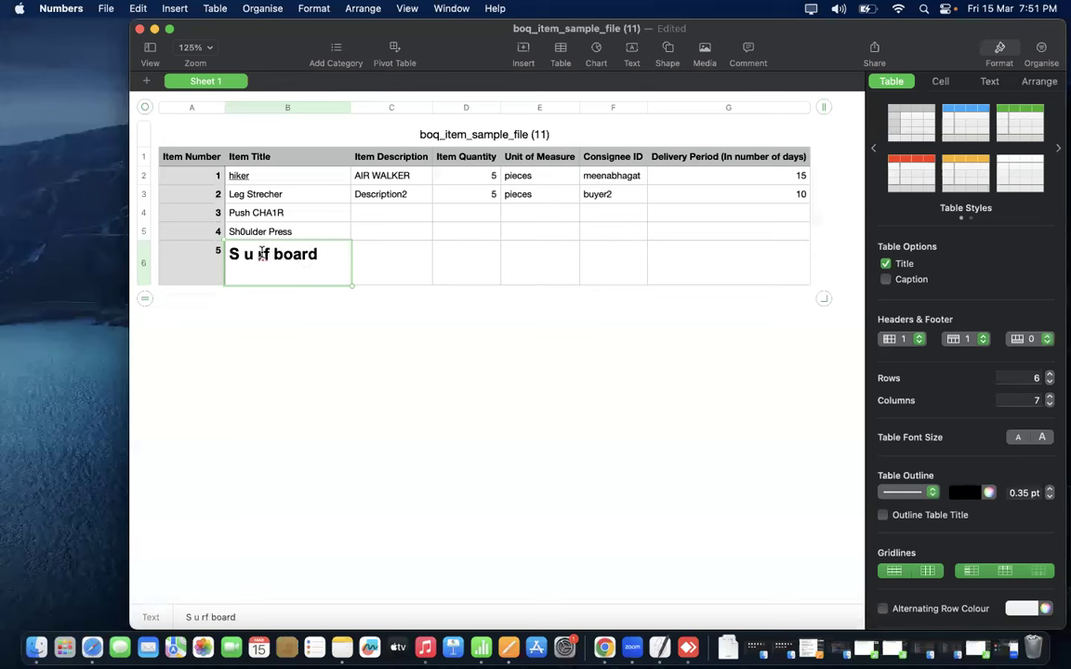
{"action": "left_click", "coordinate": [267, 255]}
{"action": "left_click", "coordinate": [290, 256]}
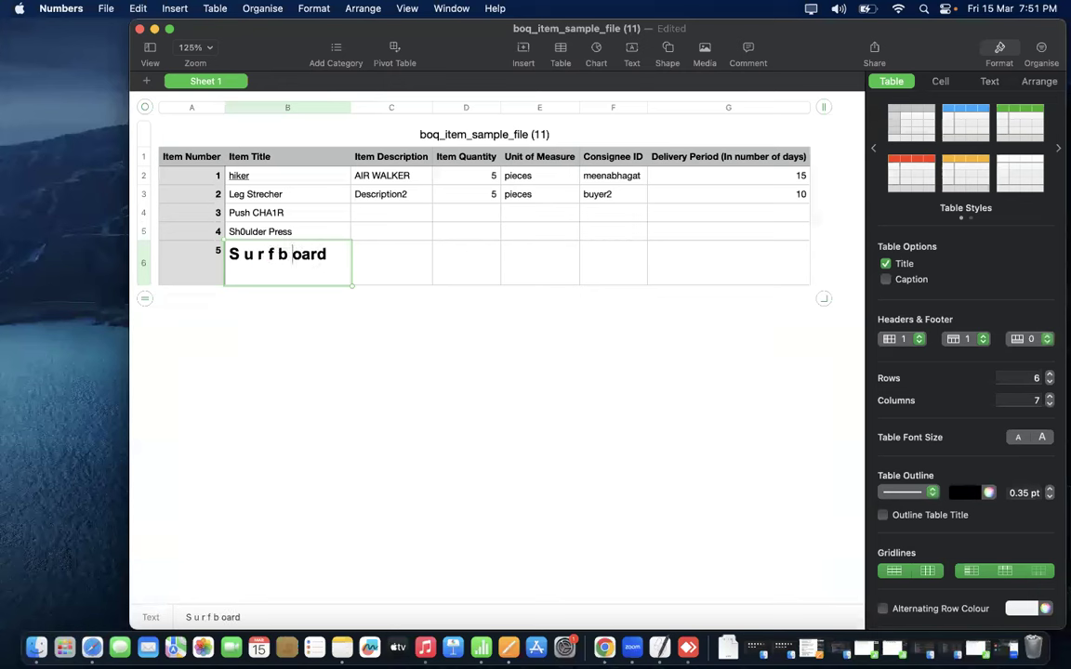
{"action": "left_click", "coordinate": [307, 255]}
{"action": "left_click", "coordinate": [320, 255]}
{"action": "left_click", "coordinate": [330, 253]}
{"action": "left_click", "coordinate": [327, 335]}
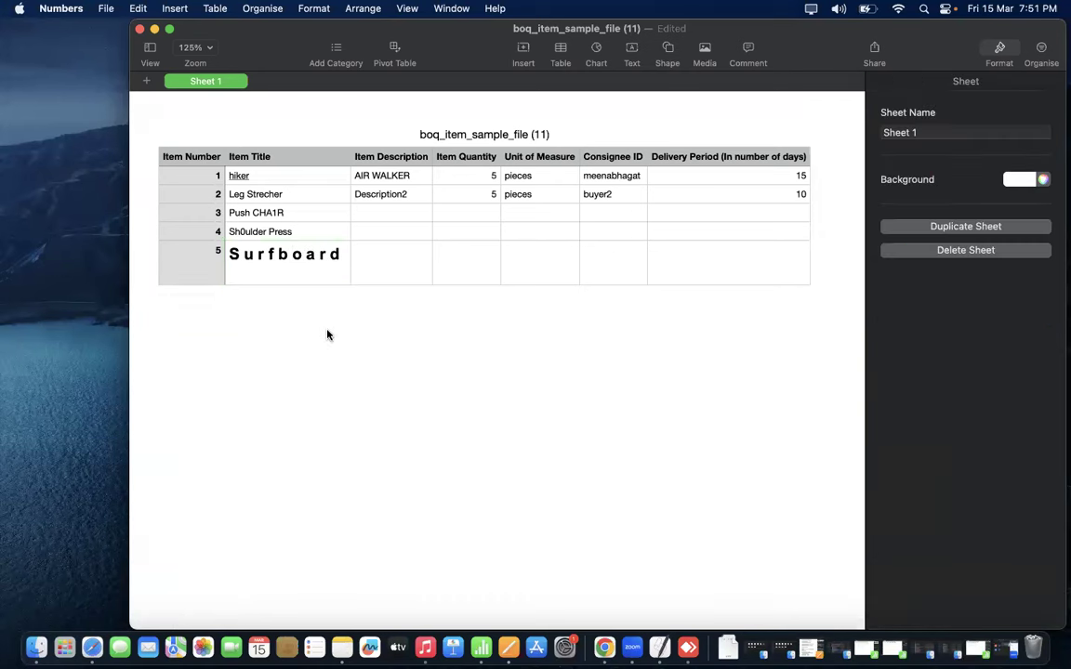
{"action": "left_click", "coordinate": [325, 263]}
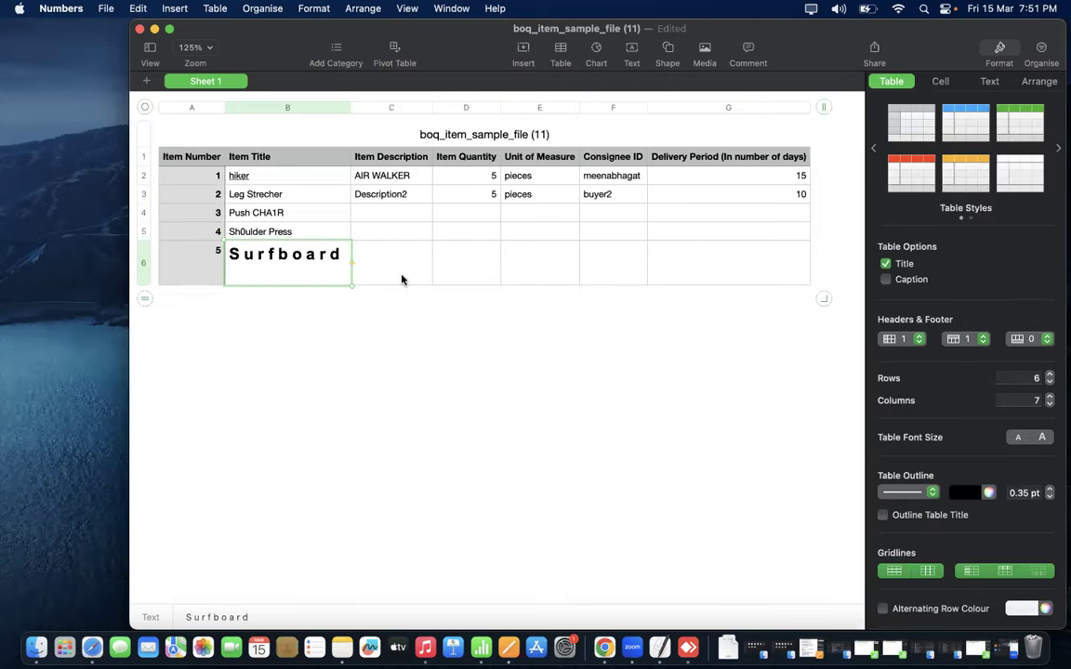
{"action": "left_click_drag", "start_coordinate": [298, 177], "coordinate": [298, 268]}
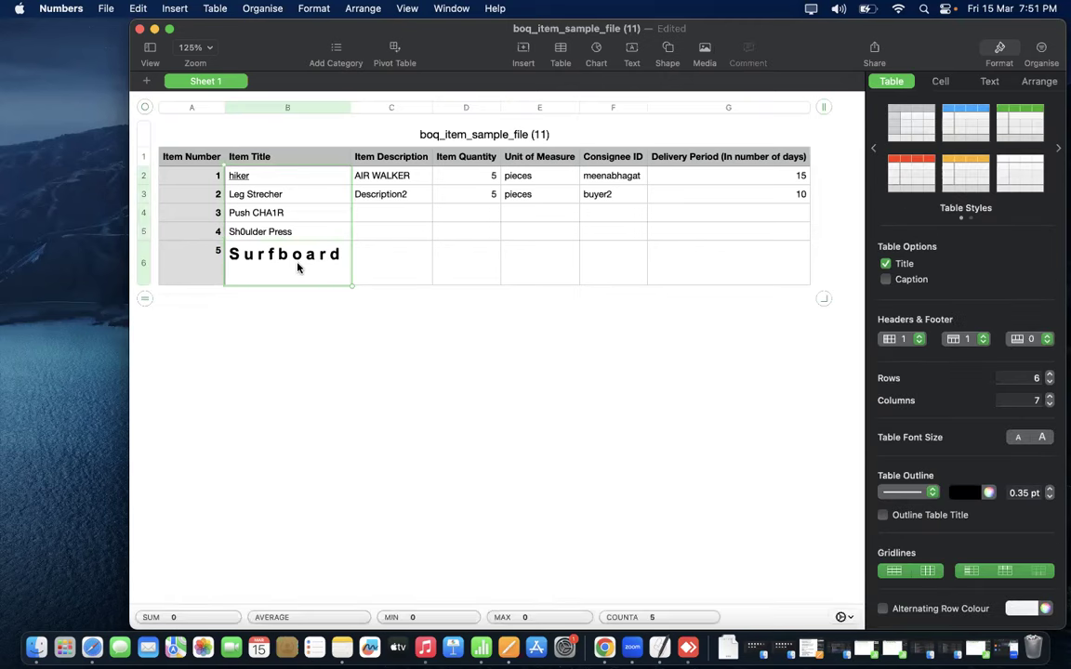
- Paste the copied item titles into the Item Description column starting at C2
{"action": "left_click", "coordinate": [400, 177]}
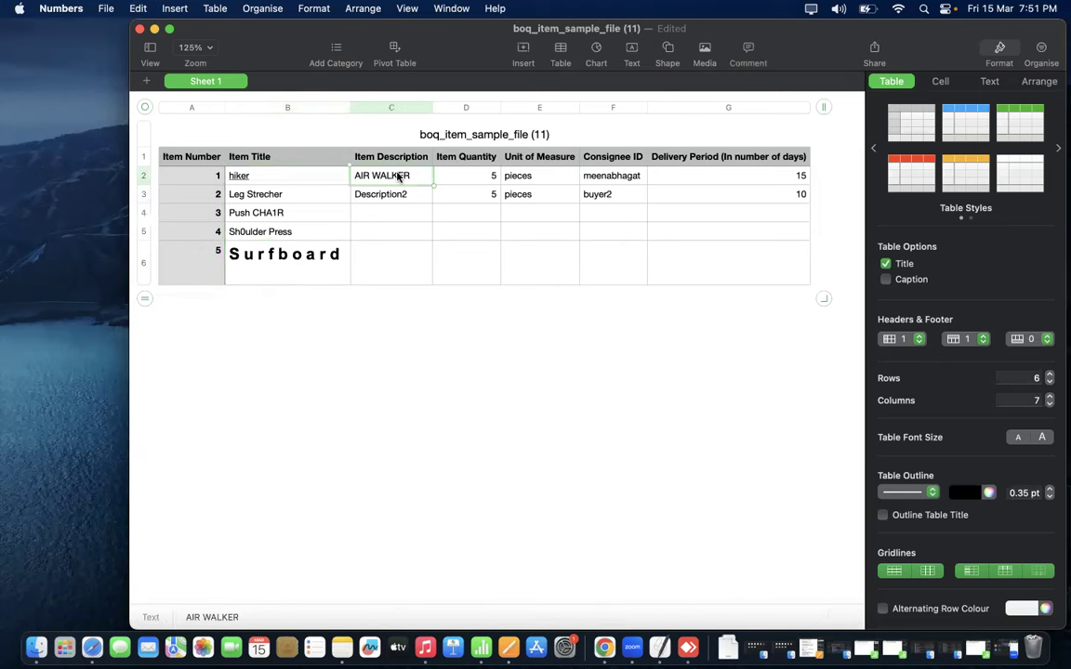
{"action": "type", "text": "hiker Leg Strecher Push CHA1R Sh0ulder Press Surfboard"}
{"action": "left_click", "coordinate": [402, 307]}
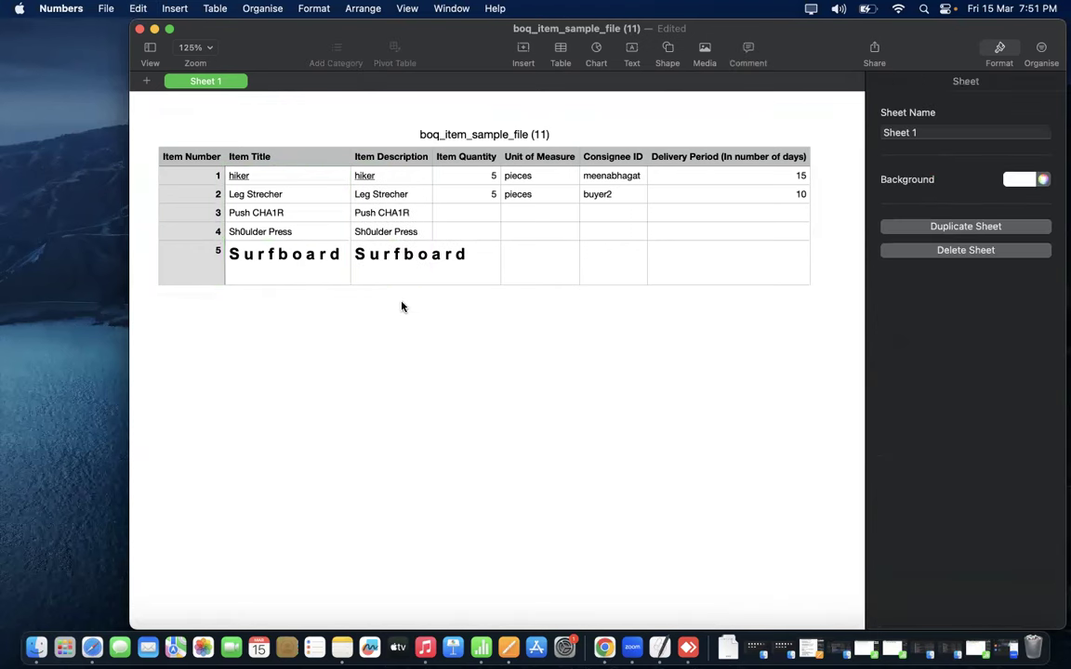
- Enter quantities 6, 10, 1 and 3 in D3–D6
{"action": "left_click", "coordinate": [481, 215]}
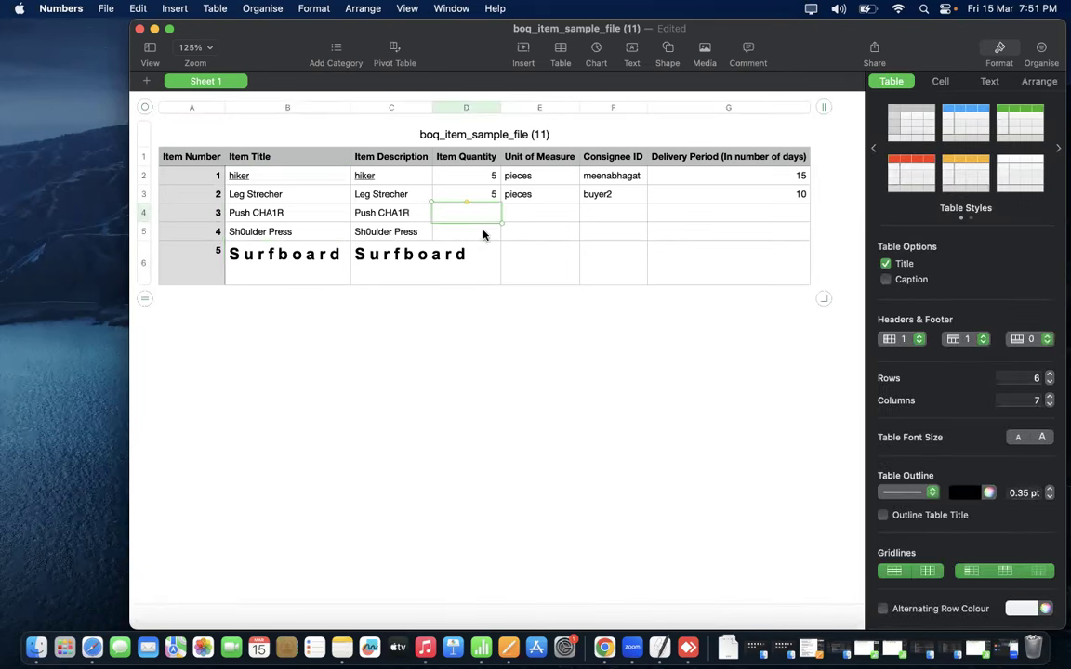
{"action": "left_click", "coordinate": [481, 176]}
{"action": "key", "text": "Down"}
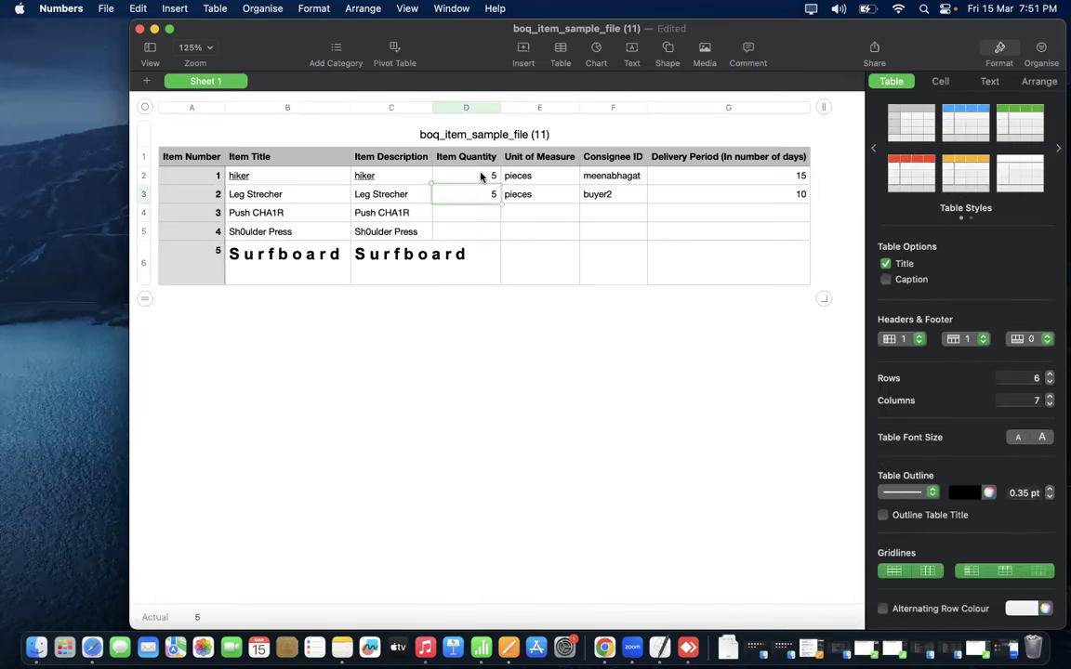
{"action": "type", "text": "6"}
{"action": "key", "text": "Return"}
{"action": "type", "text": "10"}
{"action": "key", "text": "Return"}
{"action": "type", "text": "1"}
{"action": "key", "text": "Return"}
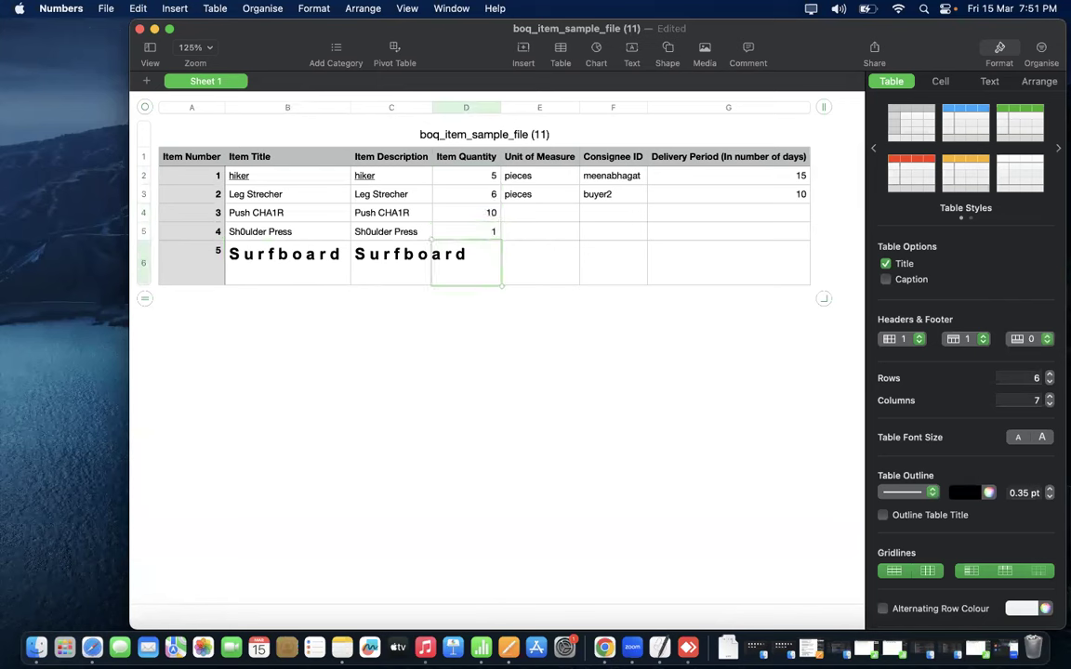
{"action": "type", "text": "3"}
{"action": "key", "text": "Return"}
- Fill the unit cells E3:E6 with 'pieces' from E2
{"action": "left_click", "coordinate": [549, 194]}
{"action": "left_click", "coordinate": [556, 181]}
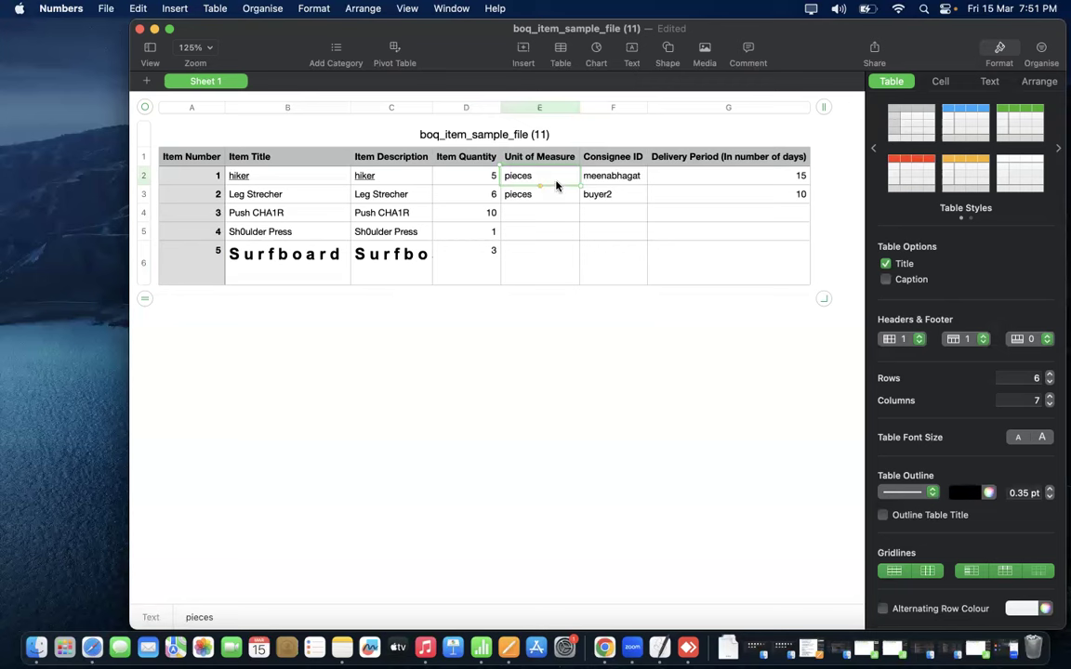
{"action": "left_click_drag", "start_coordinate": [542, 190], "coordinate": [528, 295]}
{"action": "type", "text": "pieces"}
{"action": "left_click", "coordinate": [553, 311]}
- Fill F3:F6 with the first row's consignee ID
{"action": "left_click", "coordinate": [616, 178]}
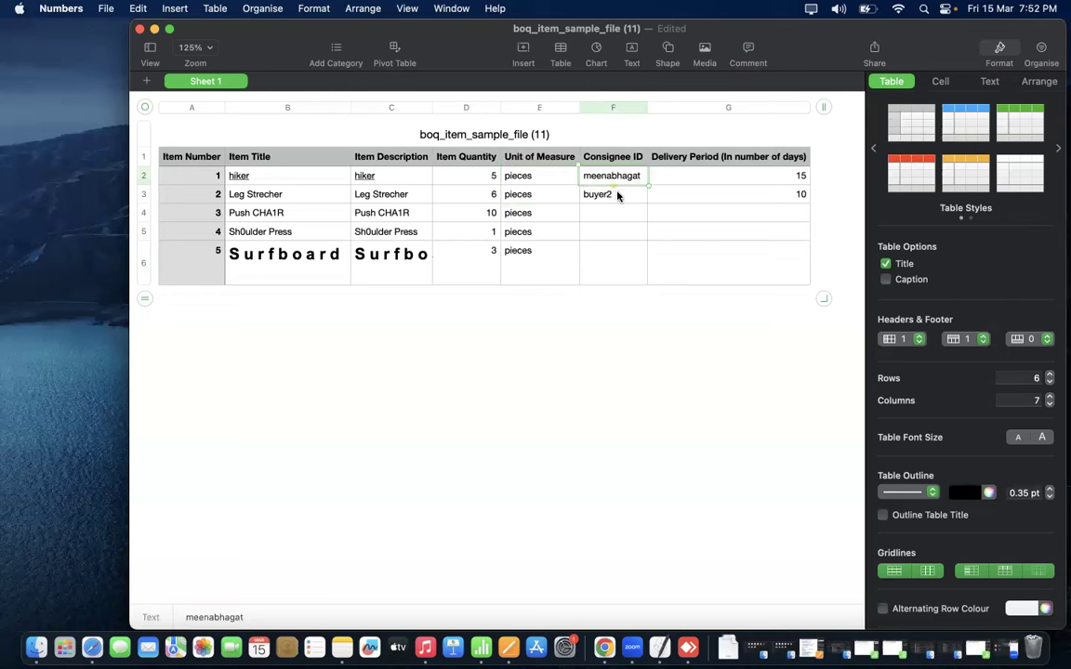
{"action": "left_click_drag", "start_coordinate": [616, 196], "coordinate": [617, 297]}
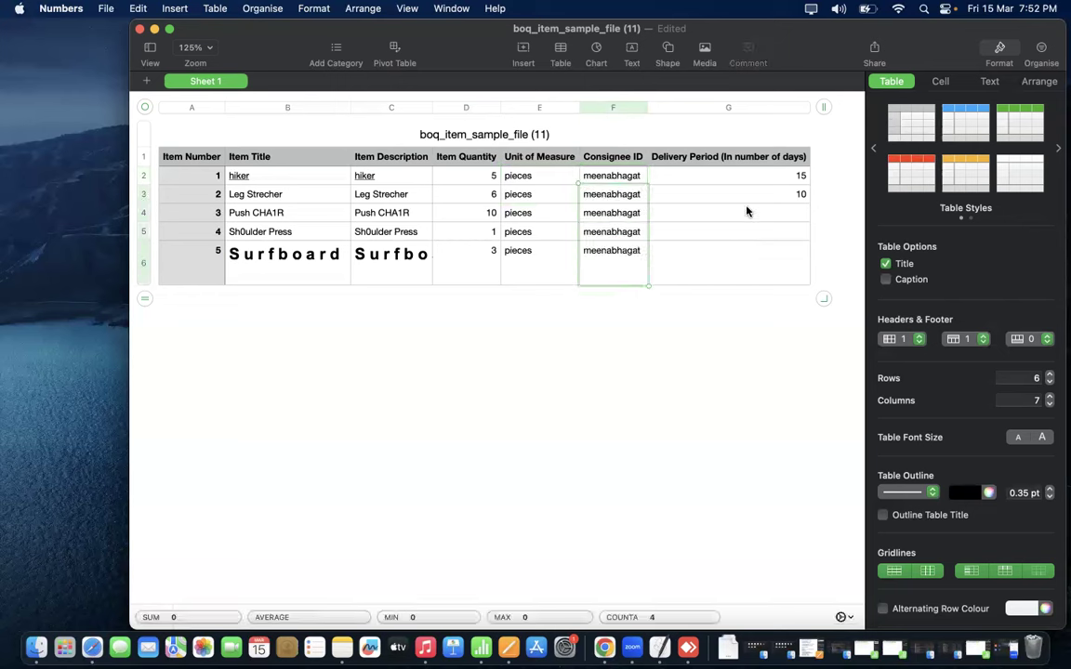
- Fill the remaining delivery periods in column G with 15 days
{"action": "left_click", "coordinate": [765, 176]}
{"action": "key", "text": "super+c"}
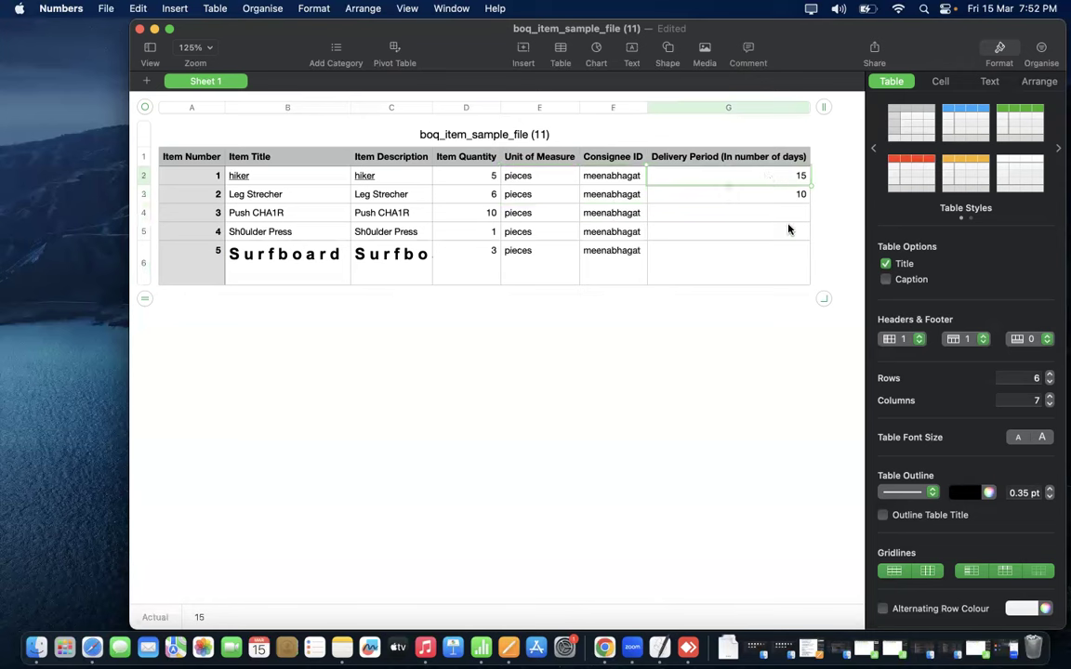
{"action": "left_click", "coordinate": [779, 199]}
{"action": "key", "text": "super+v"}
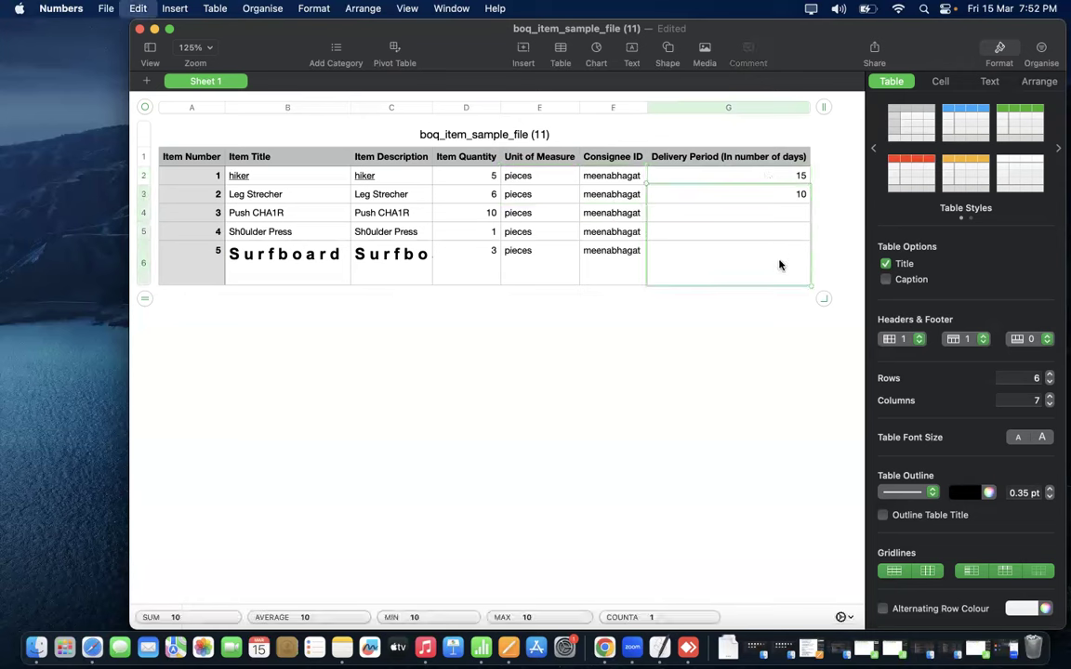
{"action": "left_click", "coordinate": [655, 352]}
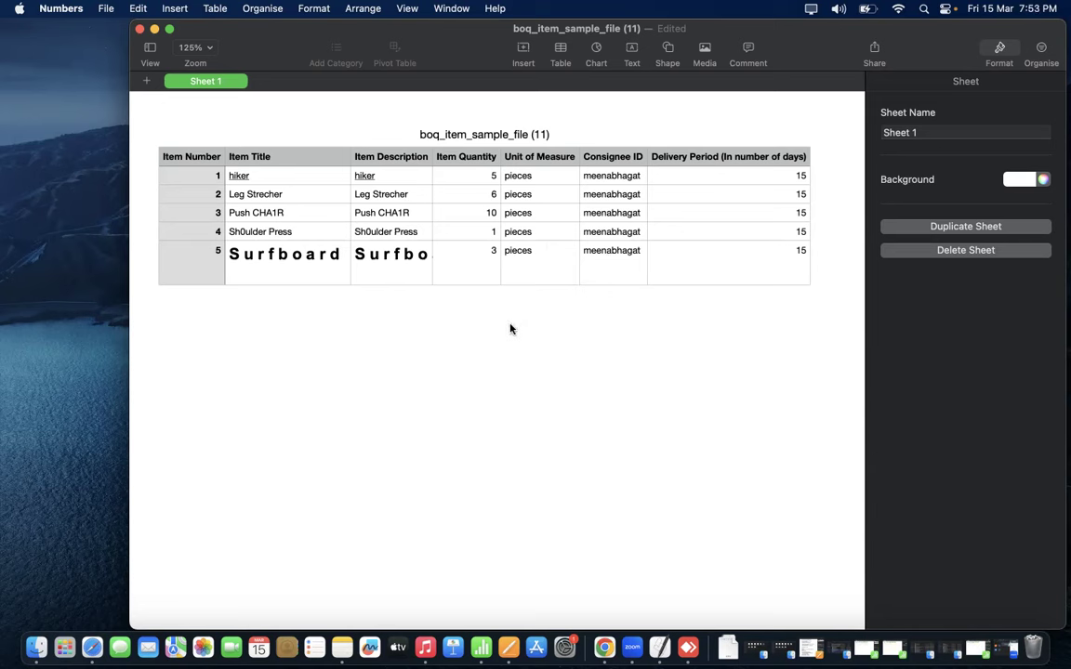
{"action": "left_click_drag", "start_coordinate": [389, 177], "coordinate": [392, 262]}
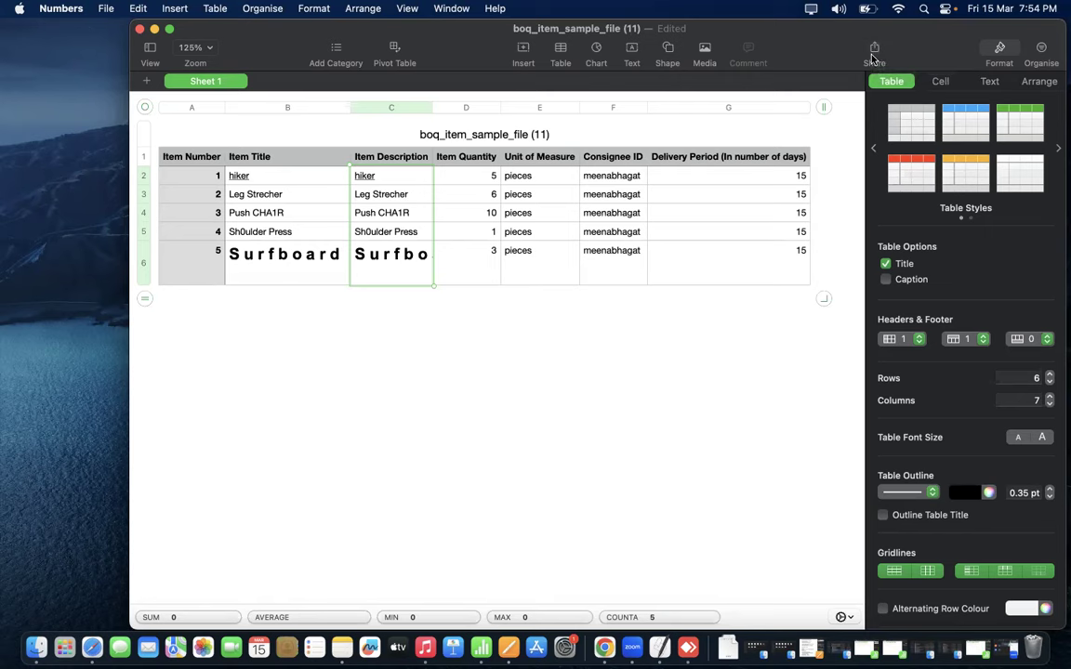
- Save the spreadsheet to the Desktop
{"action": "key", "text": "super+s"}
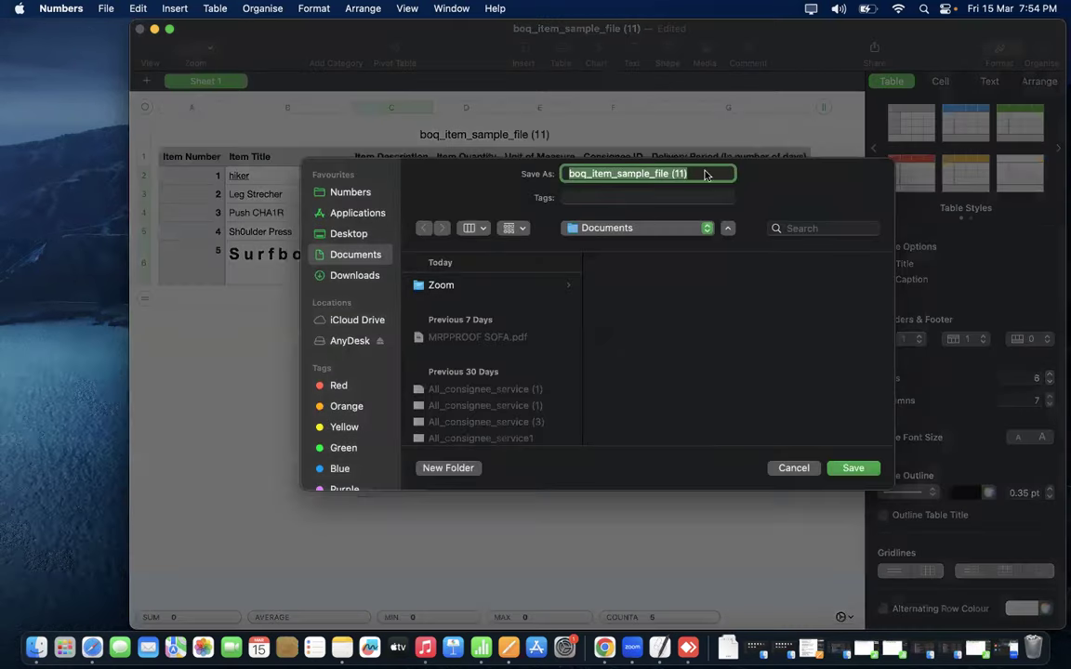
{"action": "left_click", "coordinate": [348, 233]}
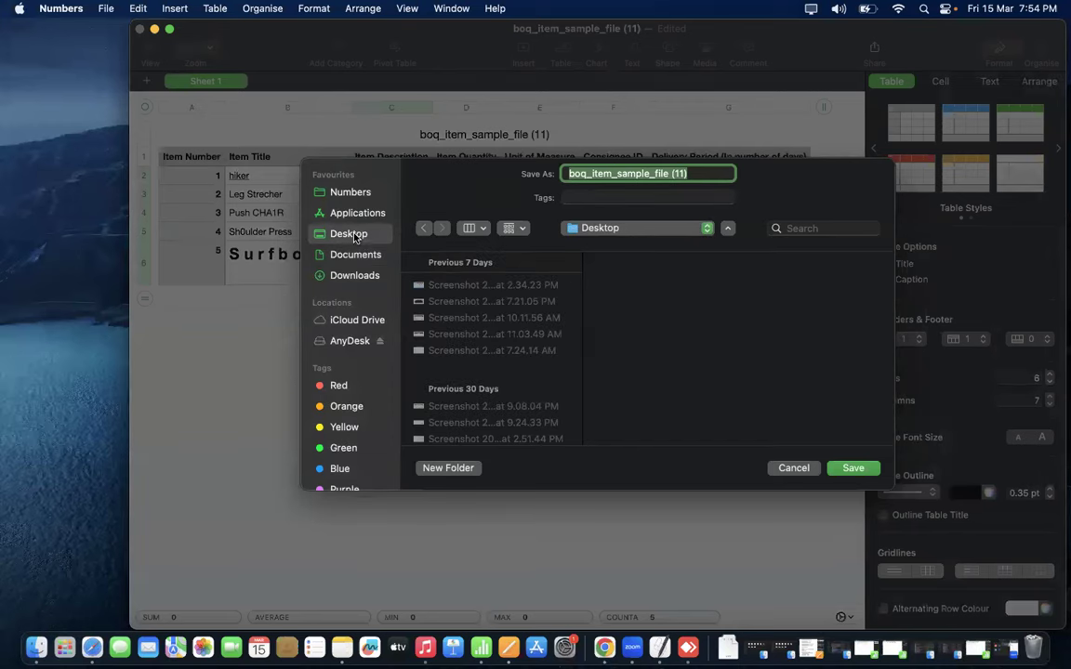
{"action": "key", "text": "Return"}
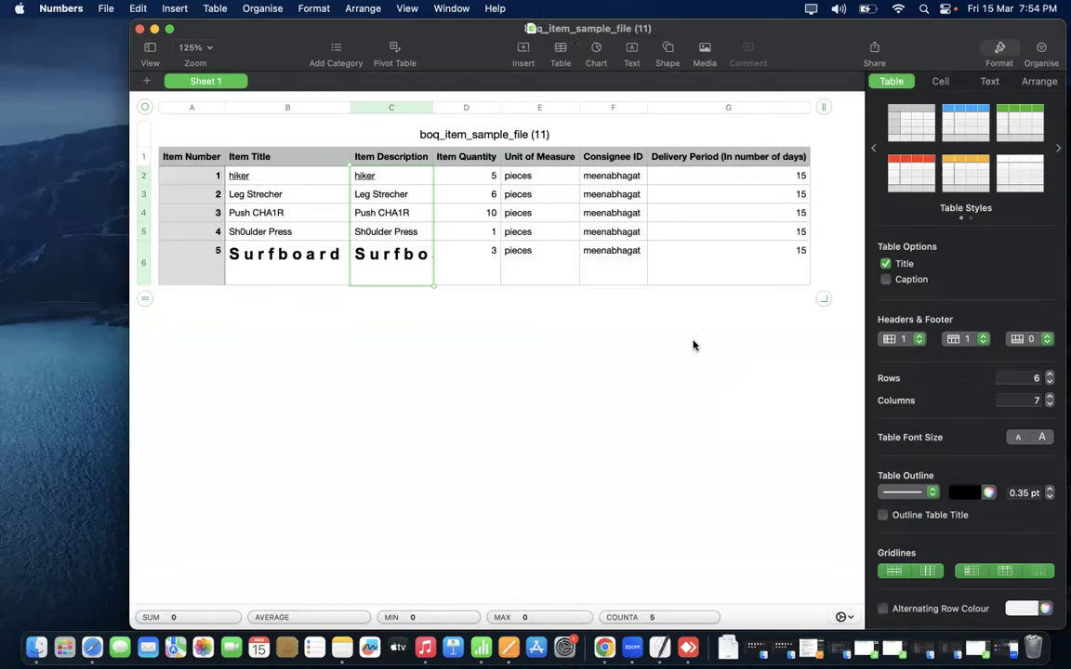
- Export the sheet as CSV named BOQ1 into Documents, replacing the existing boq1 file
{"action": "left_click", "coordinate": [836, 196]}
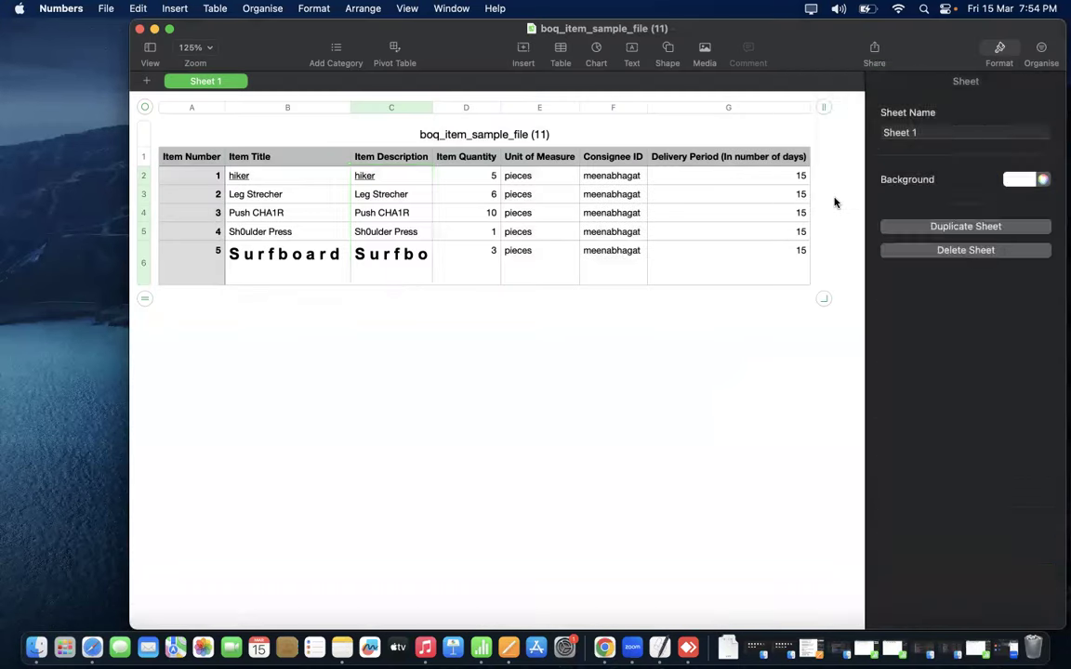
{"action": "left_click", "coordinate": [580, 249]}
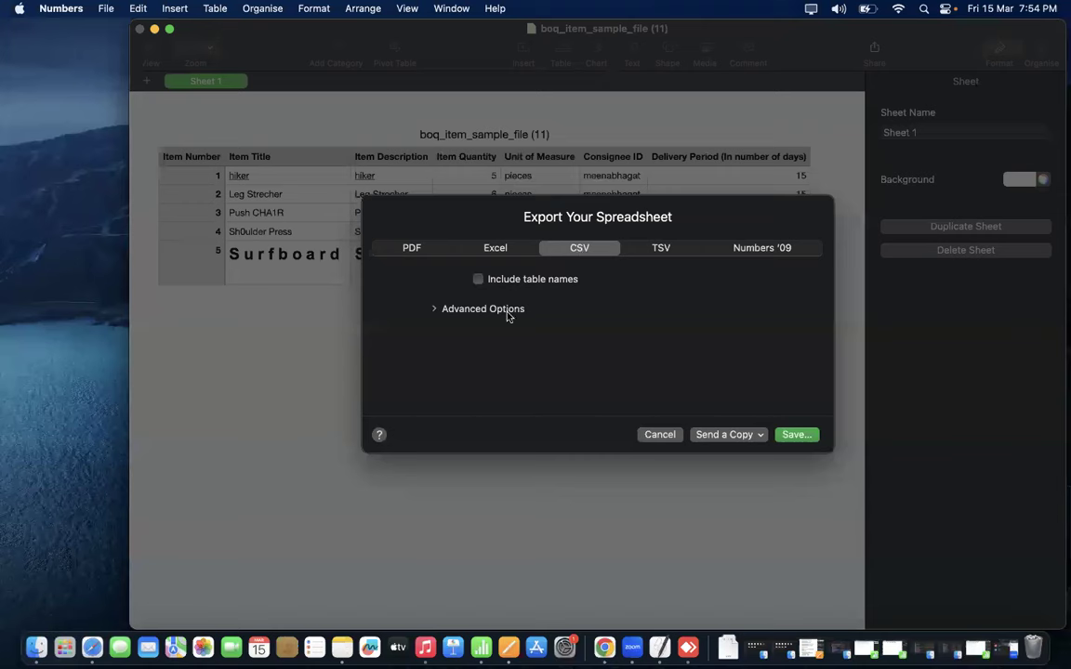
{"action": "left_click", "coordinate": [796, 434]}
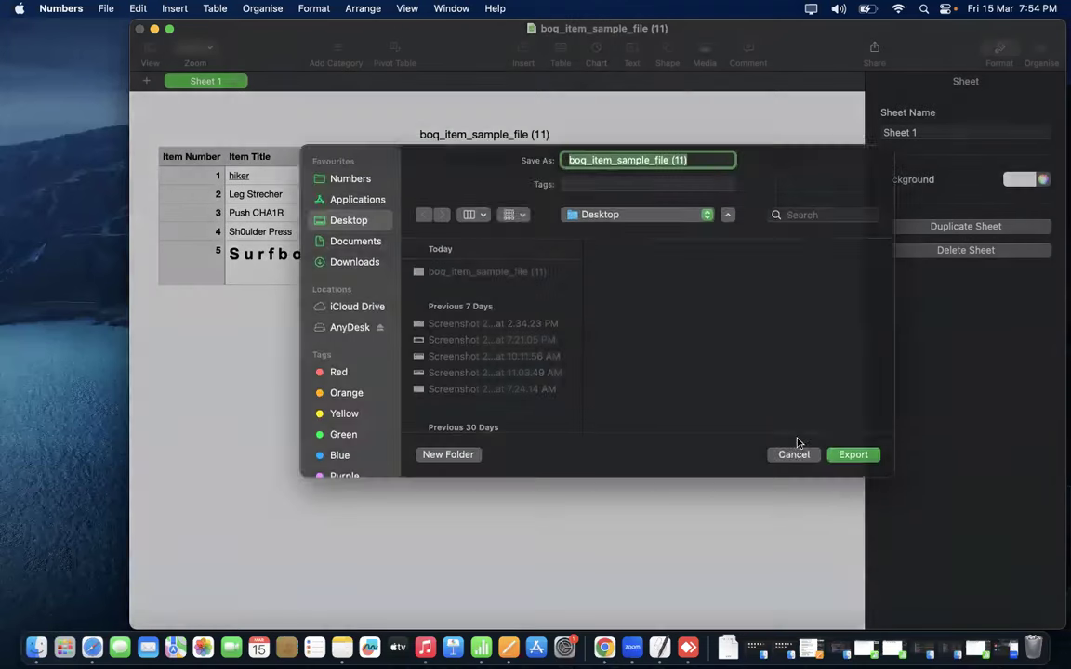
{"action": "left_click", "coordinate": [352, 254]}
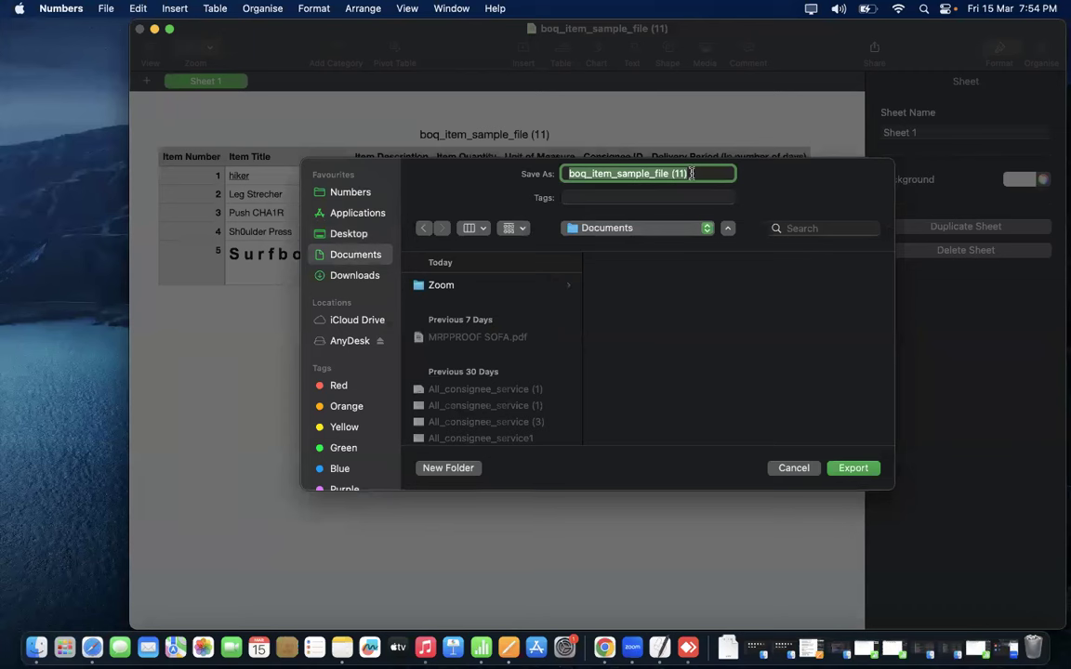
{"action": "type", "text": "BOQ1"}
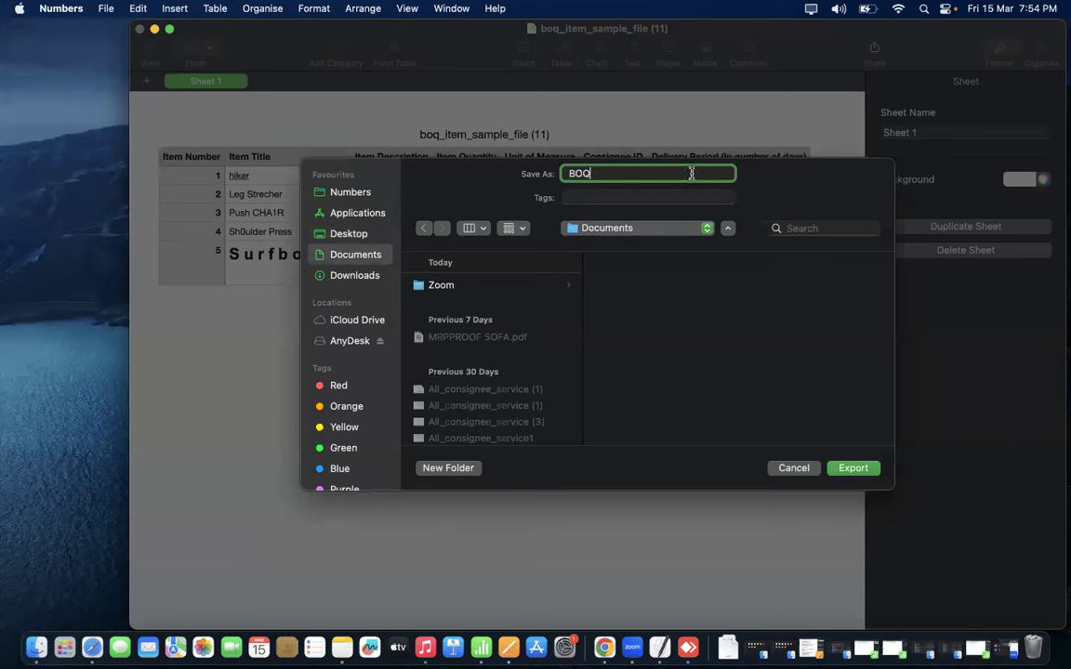
{"action": "left_click", "coordinate": [854, 469]}
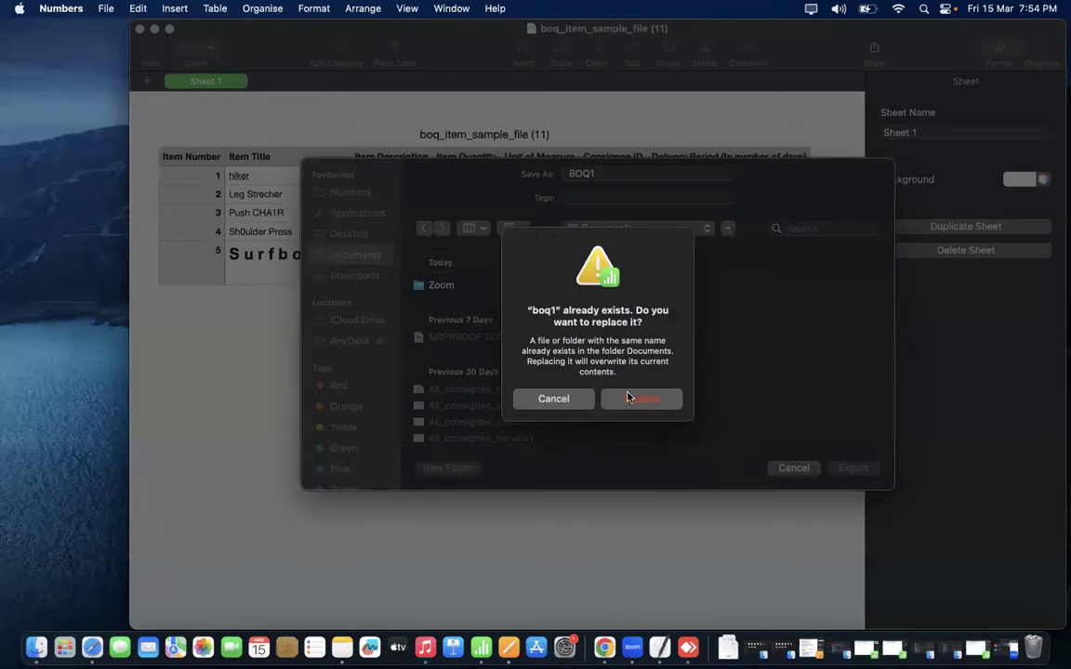
{"action": "left_click", "coordinate": [638, 400]}
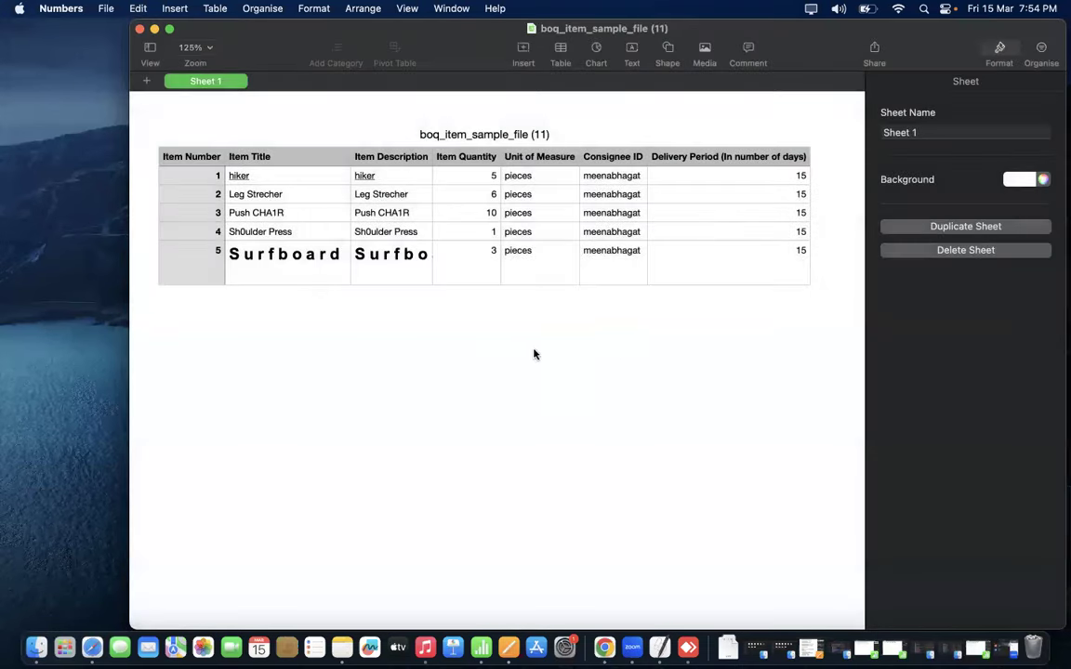
- Attach Documents/BOQ1.csv as GeM's Line Items Document and submit it with ADD ITEM
{"action": "key", "text": "ctrl+Right"}
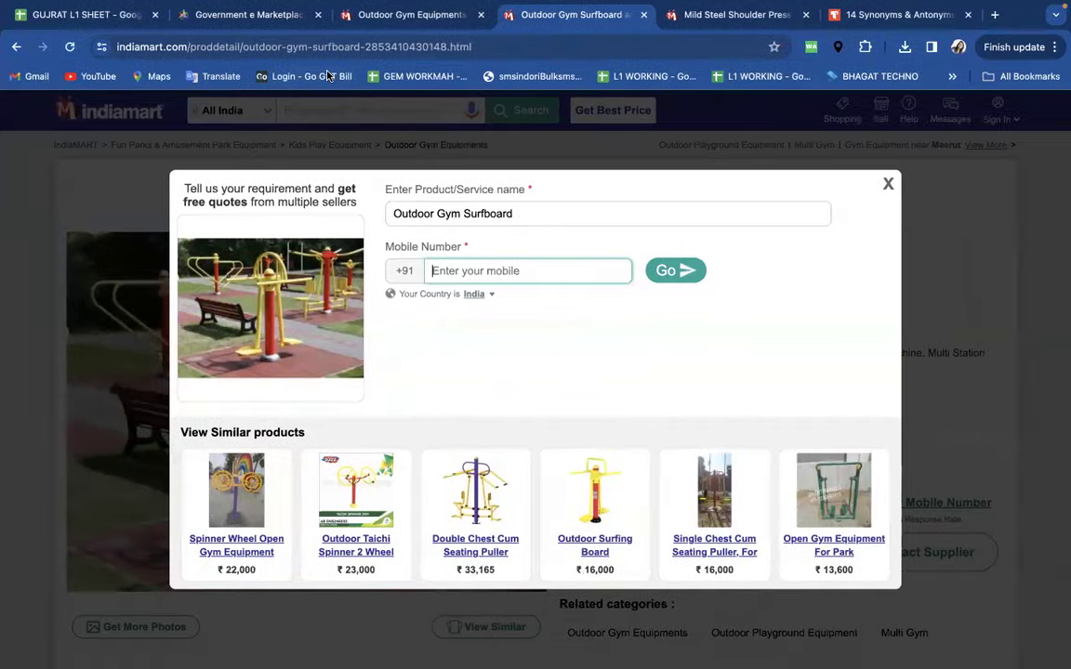
{"action": "left_click", "coordinate": [249, 13]}
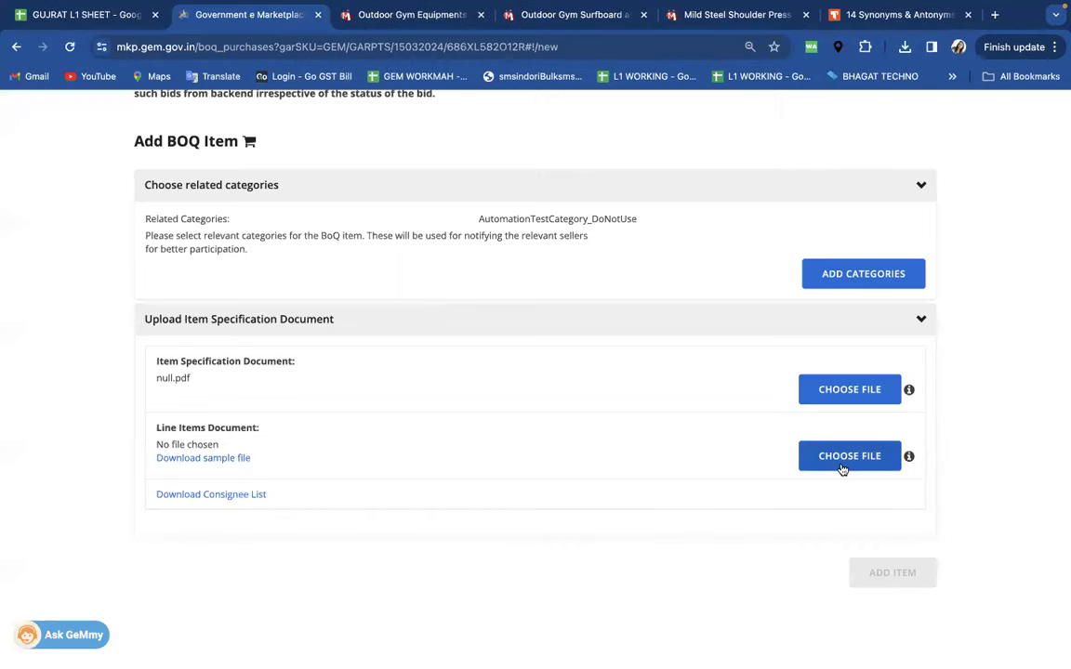
{"action": "left_click", "coordinate": [842, 465]}
{"action": "left_click", "coordinate": [372, 247]}
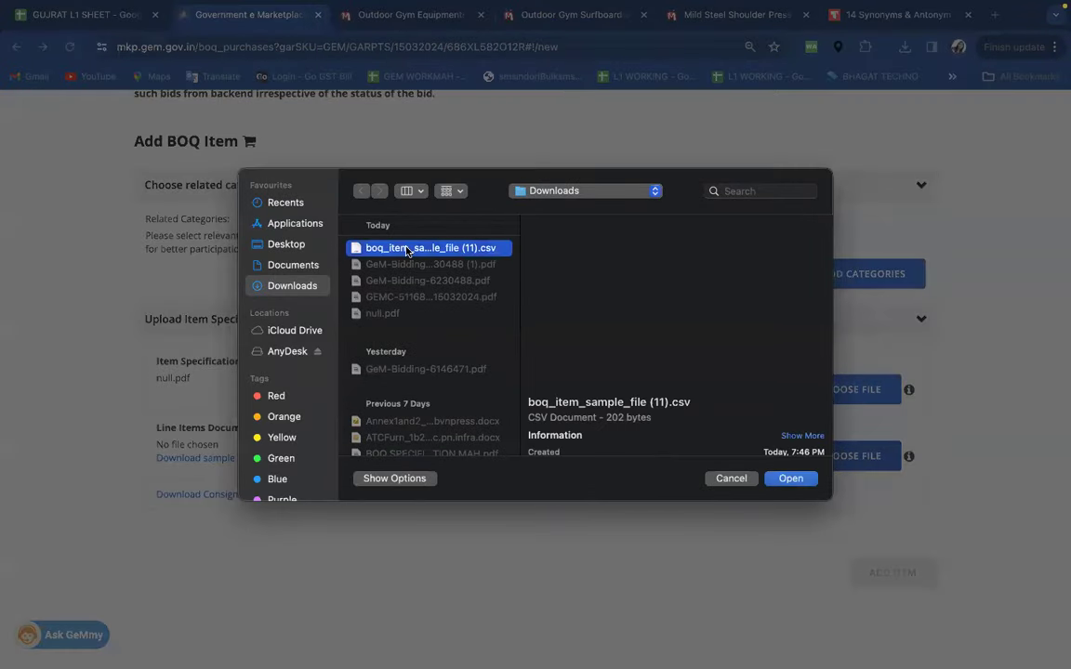
{"action": "left_click", "coordinate": [294, 265]}
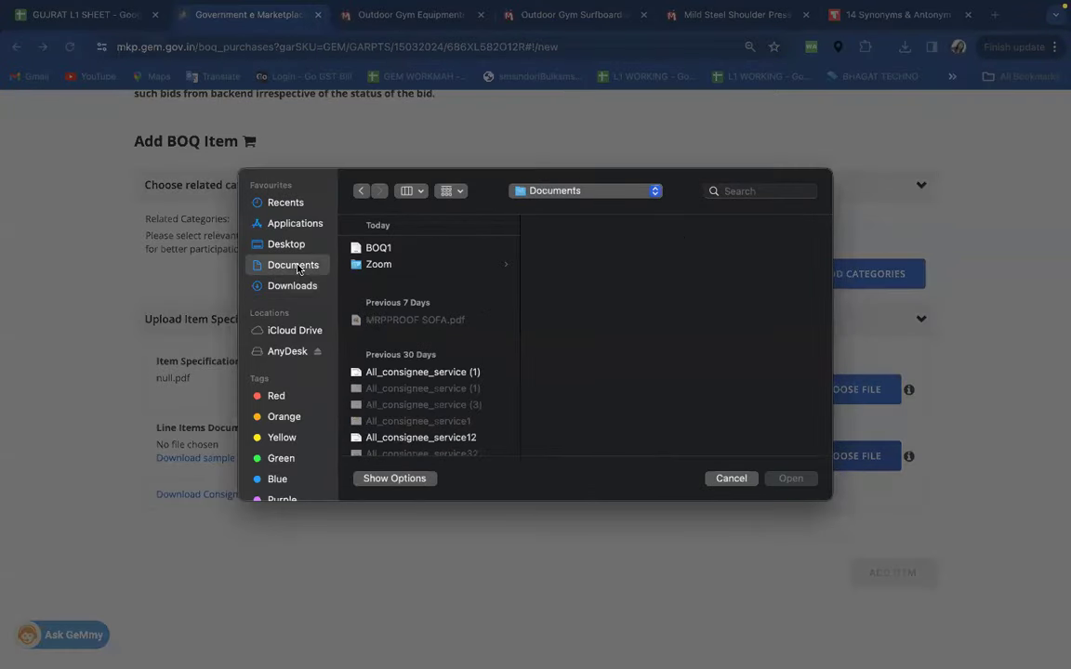
{"action": "left_click", "coordinate": [371, 248]}
{"action": "left_click", "coordinate": [791, 478]}
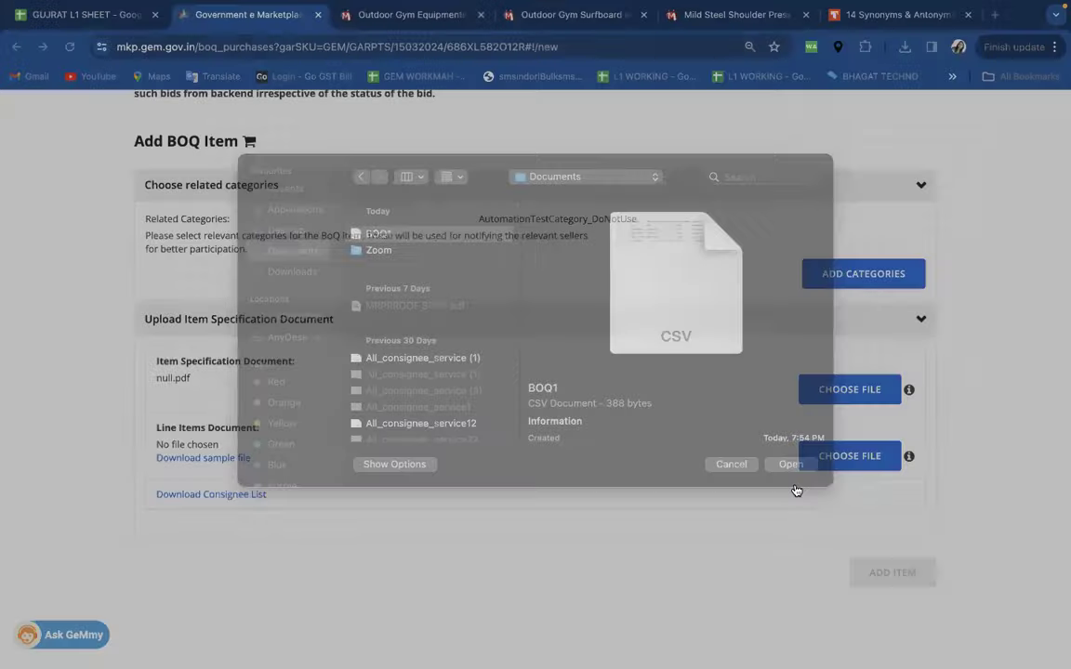
{"action": "left_click", "coordinate": [893, 573]}
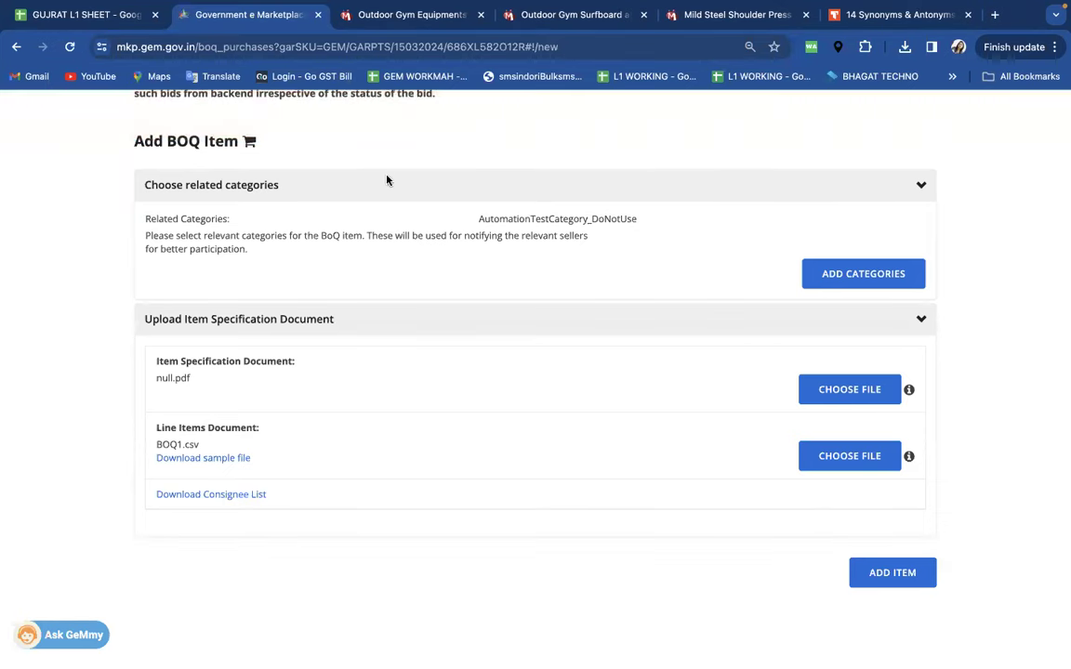
{"action": "key", "text": "super+Tab"}
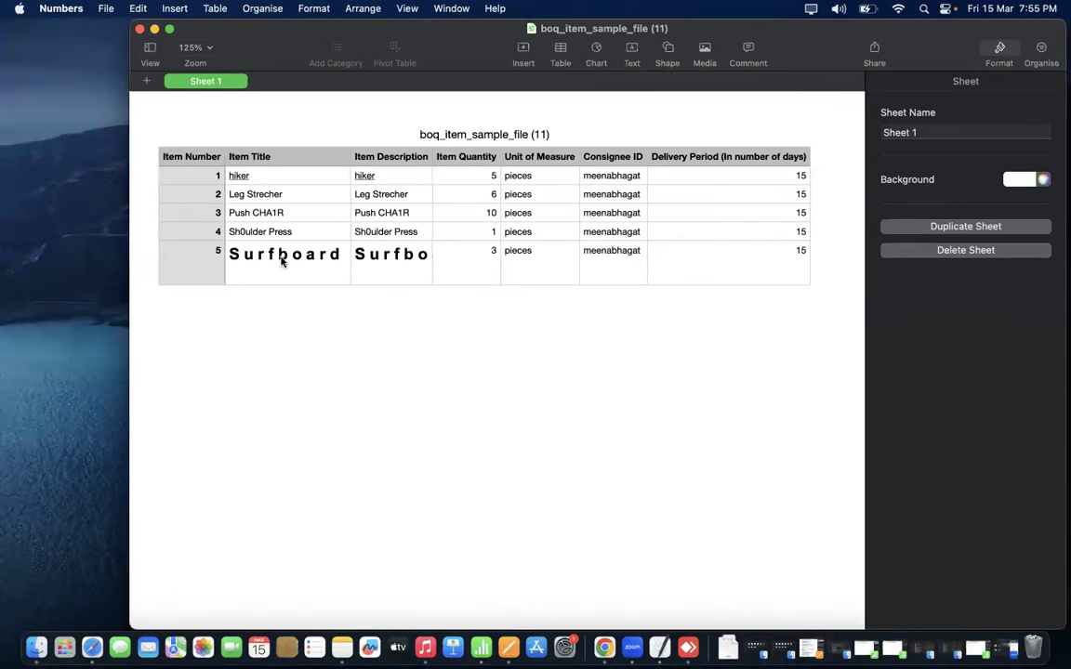
- Check the Sh0ulder Press and Surfboard titles in B5–B6, then return to GeM's Add BOQ Item page
{"action": "left_click", "coordinate": [287, 258]}
{"action": "left_click", "coordinate": [270, 233]}
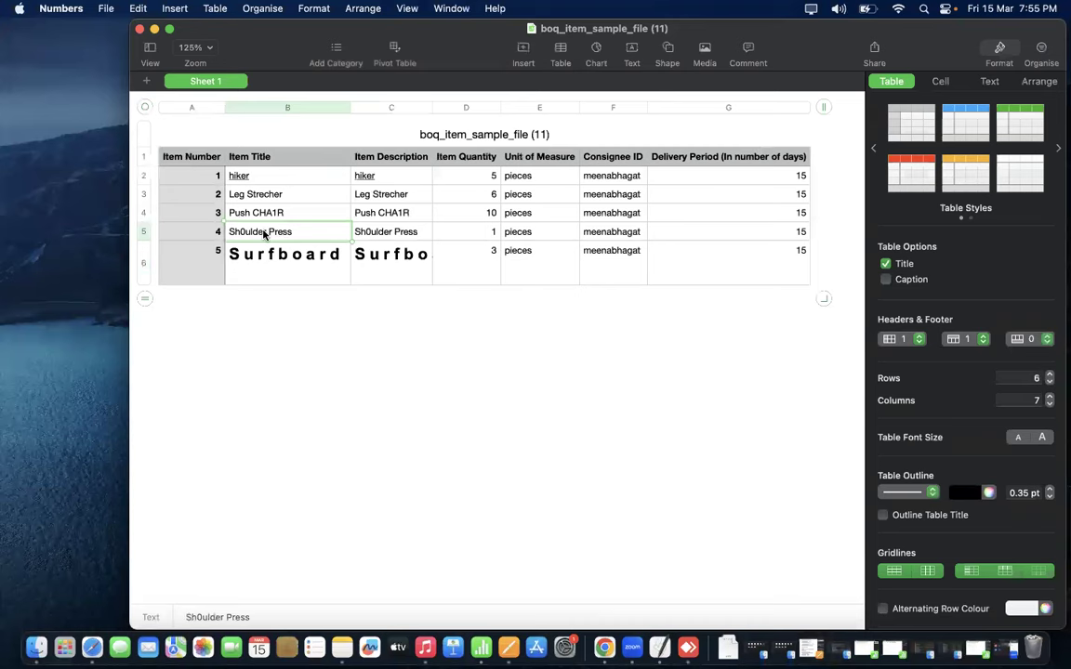
{"action": "left_click", "coordinate": [276, 262]}
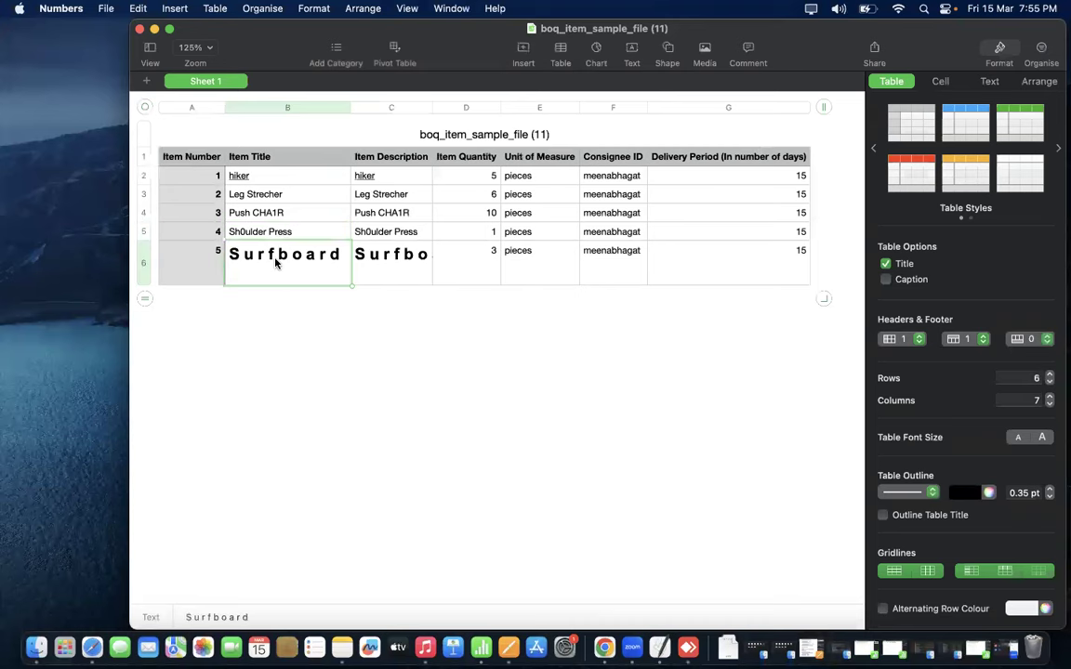
{"action": "key", "text": "super+Tab"}
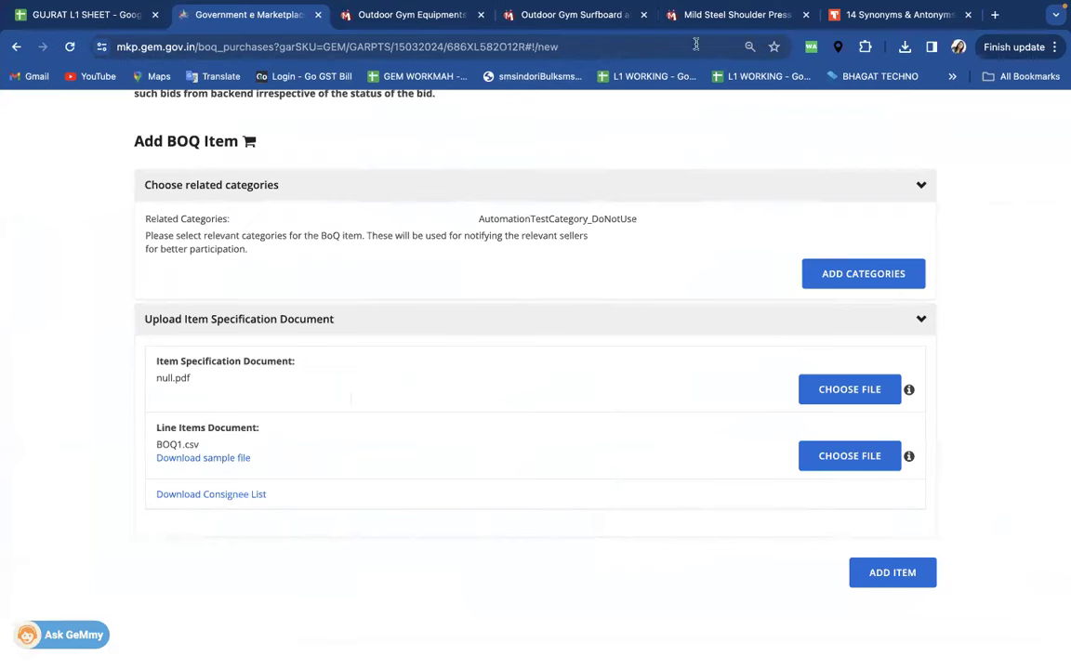
- Copy the word Surfboard from the Outdoor Gym Surfboard title, pasting it into the address bar to strip formatting
{"action": "left_click", "coordinate": [730, 15]}
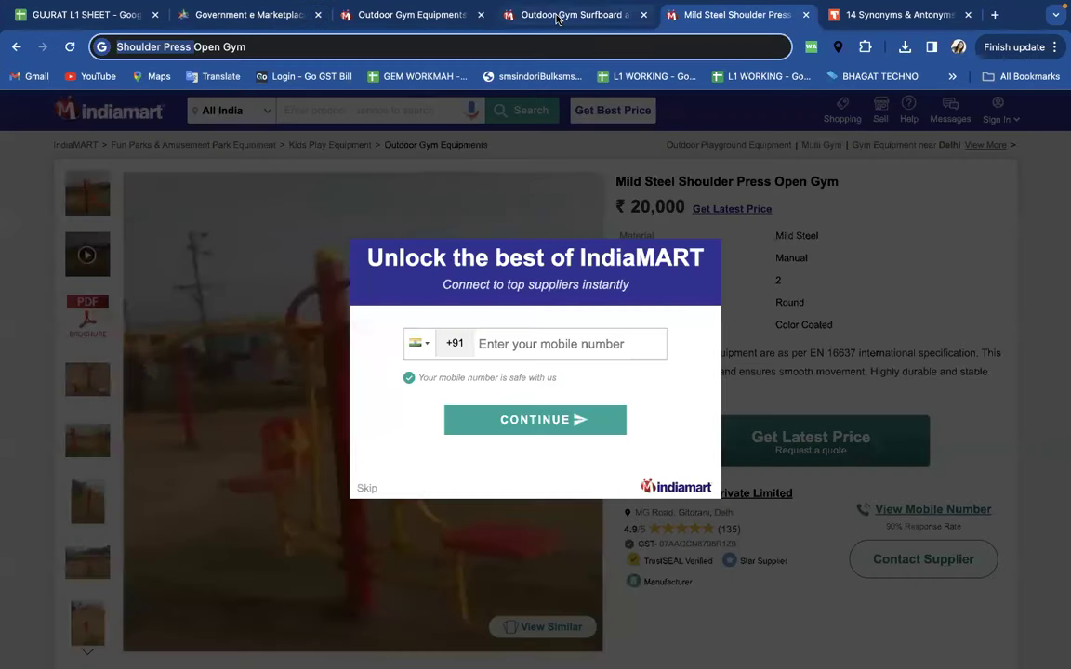
{"action": "left_click", "coordinate": [558, 15]}
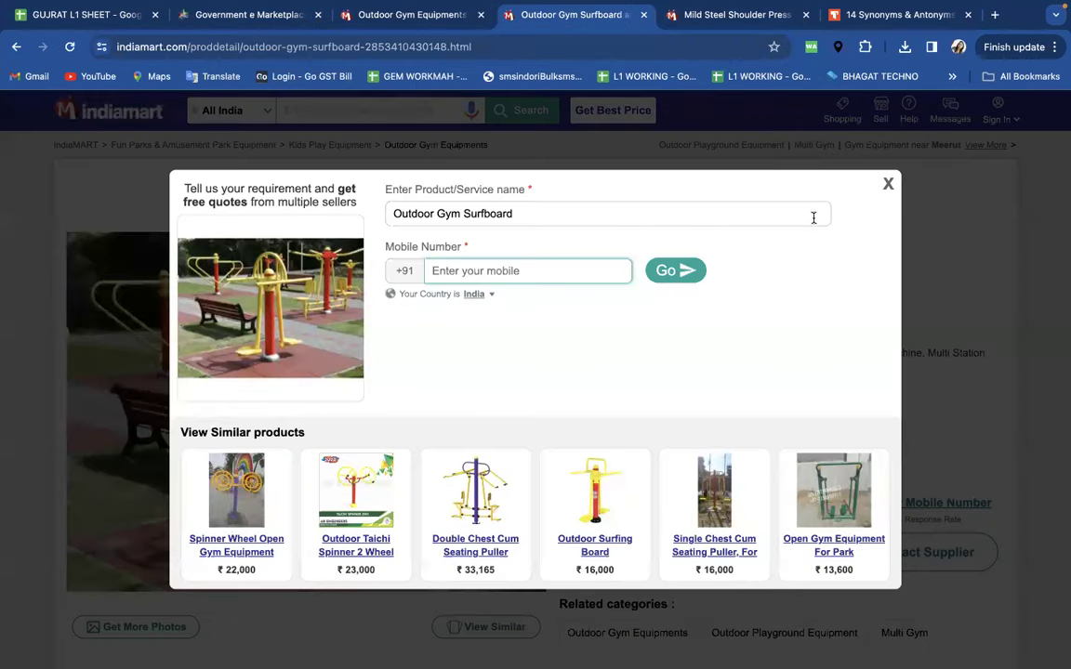
{"action": "left_click", "coordinate": [887, 185]}
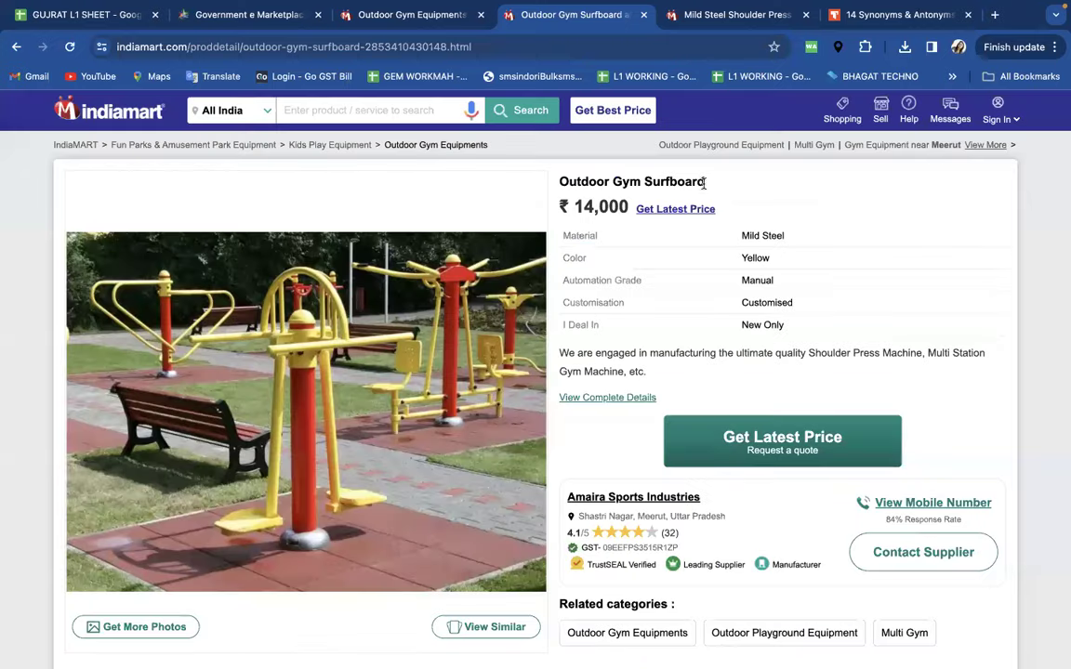
{"action": "left_click_drag", "start_coordinate": [708, 181], "coordinate": [645, 182]}
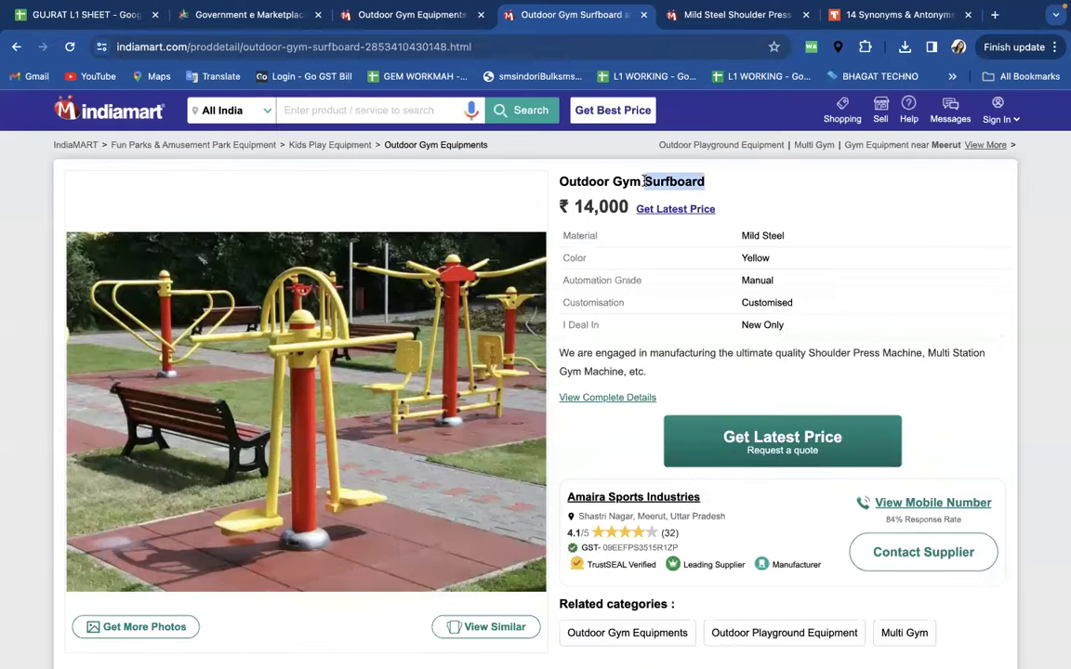
{"action": "key", "text": "ctrl+c"}
{"action": "left_click", "coordinate": [501, 47]}
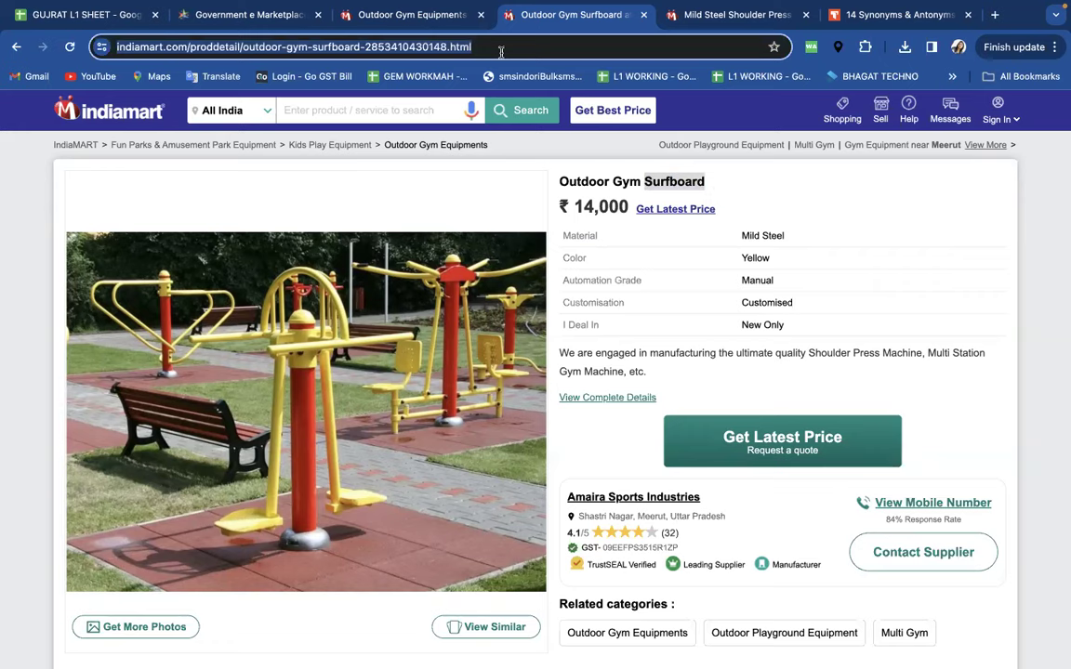
{"action": "key", "text": "ctrl+v"}
{"action": "left_click_drag", "start_coordinate": [174, 47], "coordinate": [119, 46]}
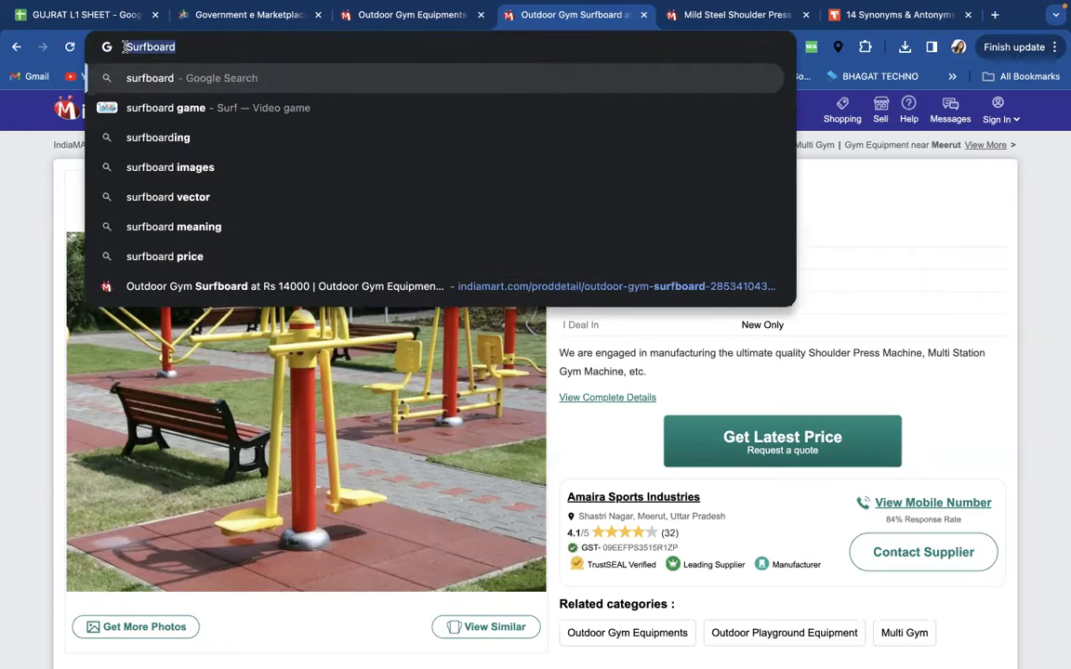
{"action": "key", "text": "super+Tab"}
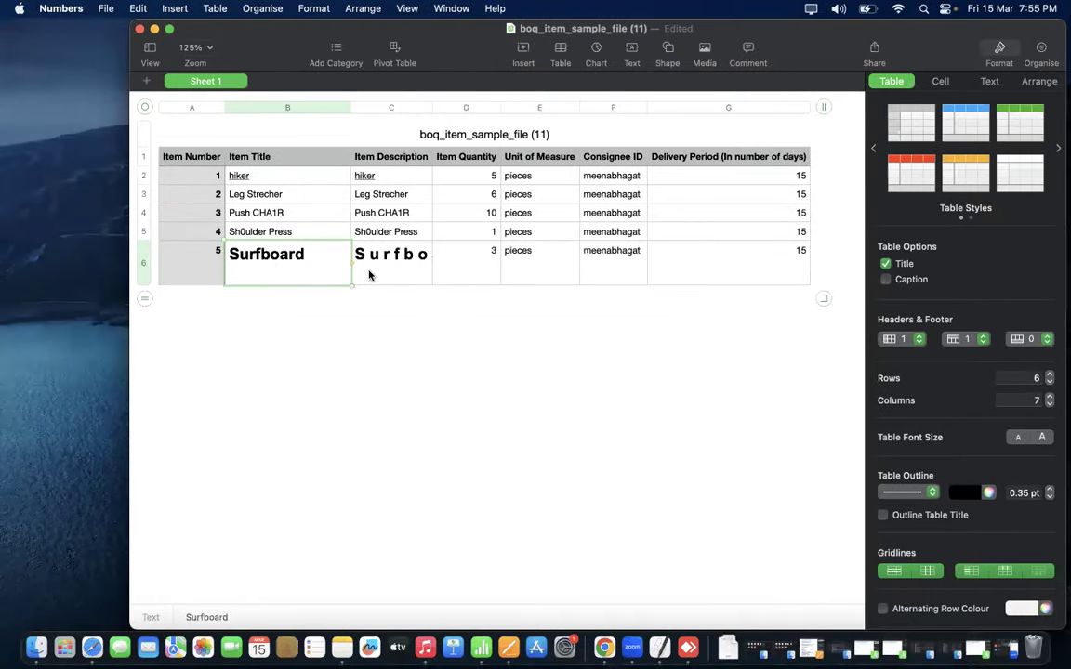
- Copy the Sh0ulder Press row 5 over row 6
{"action": "left_click", "coordinate": [275, 230]}
{"action": "left_click_drag", "start_coordinate": [215, 234], "coordinate": [778, 235]}
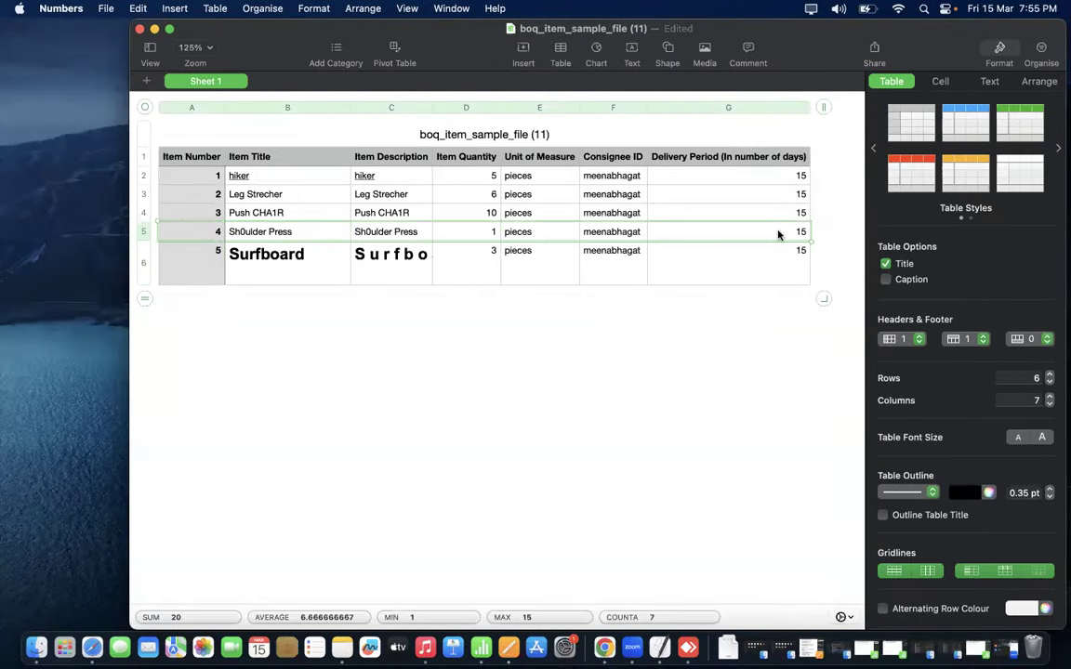
{"action": "key", "text": "super+c"}
{"action": "left_click", "coordinate": [213, 262]}
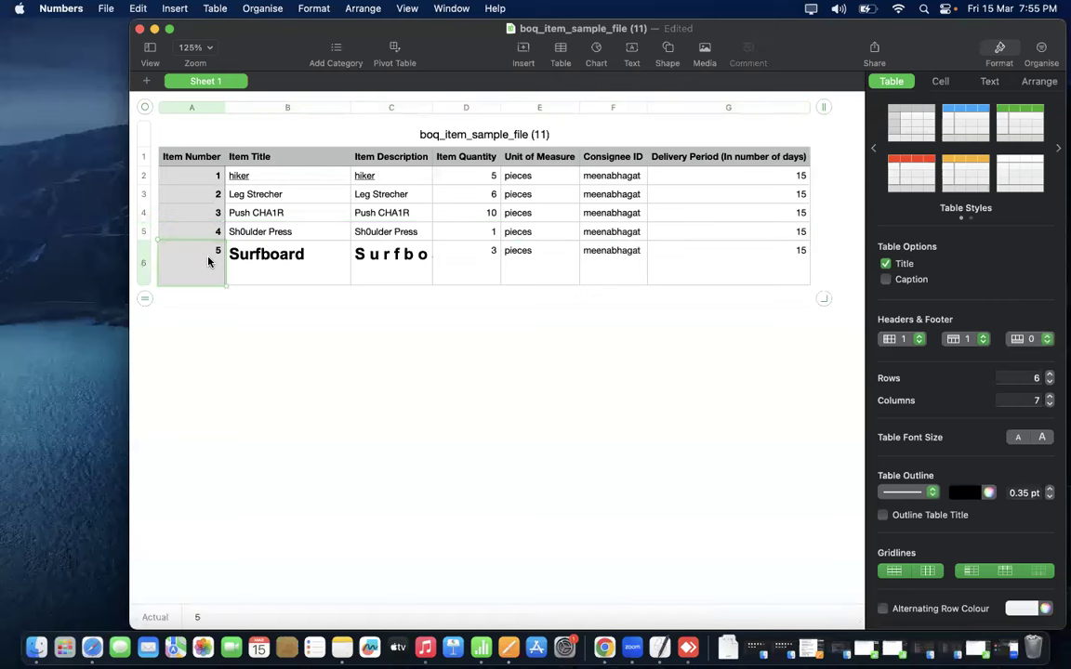
{"action": "key", "text": "super+v"}
{"action": "left_click", "coordinate": [256, 279]}
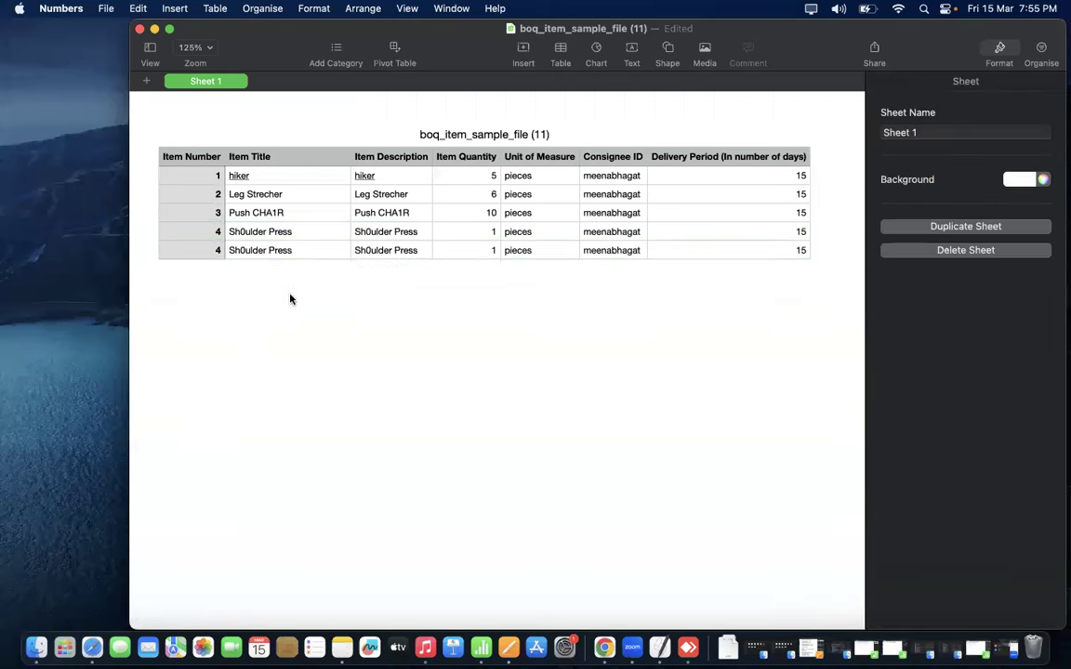
- Undo a mistaken paste in B6 and reselect the plain Surfboard text in the browser
{"action": "left_click", "coordinate": [267, 250]}
{"action": "left_click_drag", "start_coordinate": [299, 251], "coordinate": [210, 248]}
{"action": "key", "text": "super+v"}
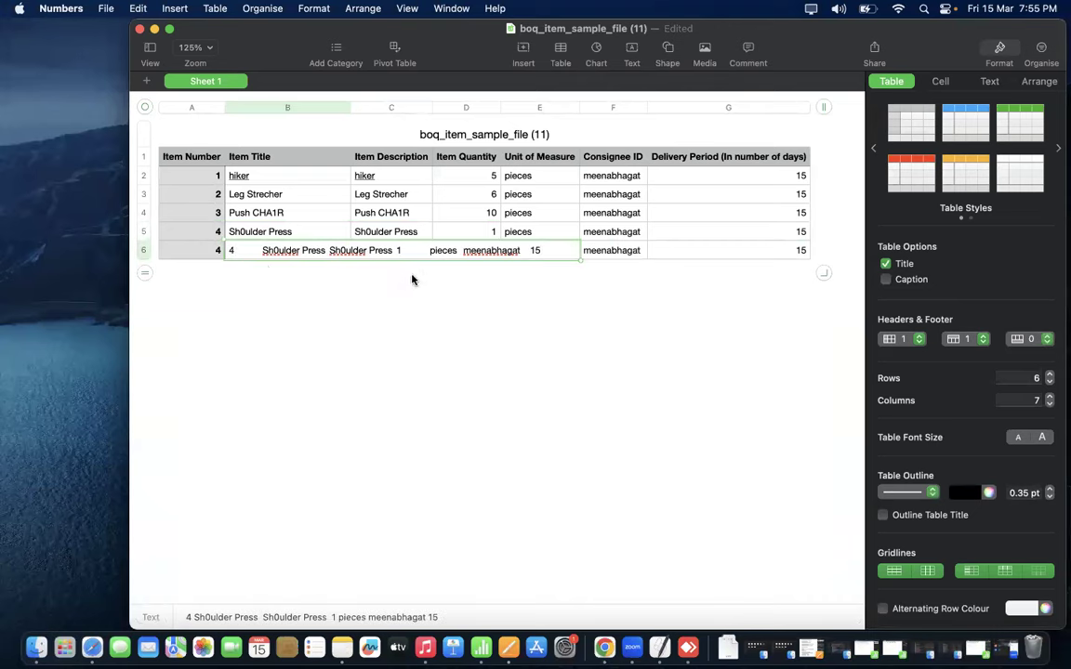
{"action": "key", "text": "super+z"}
{"action": "key", "text": "super+Tab"}
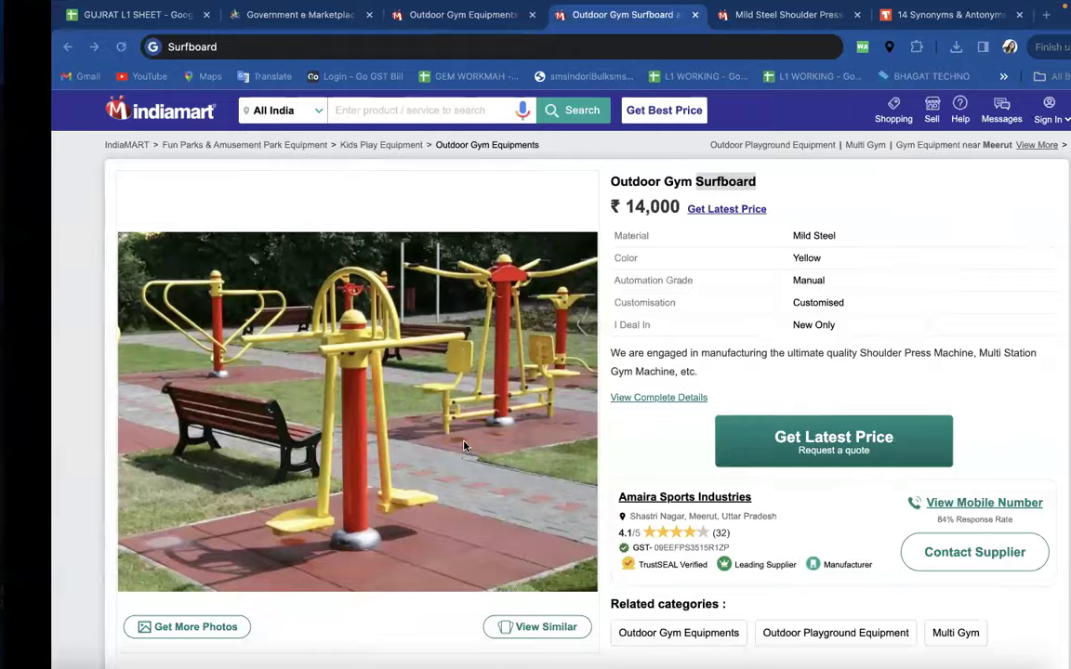
{"action": "left_click", "coordinate": [177, 48]}
{"action": "left_click_drag", "start_coordinate": [178, 49], "coordinate": [96, 53]}
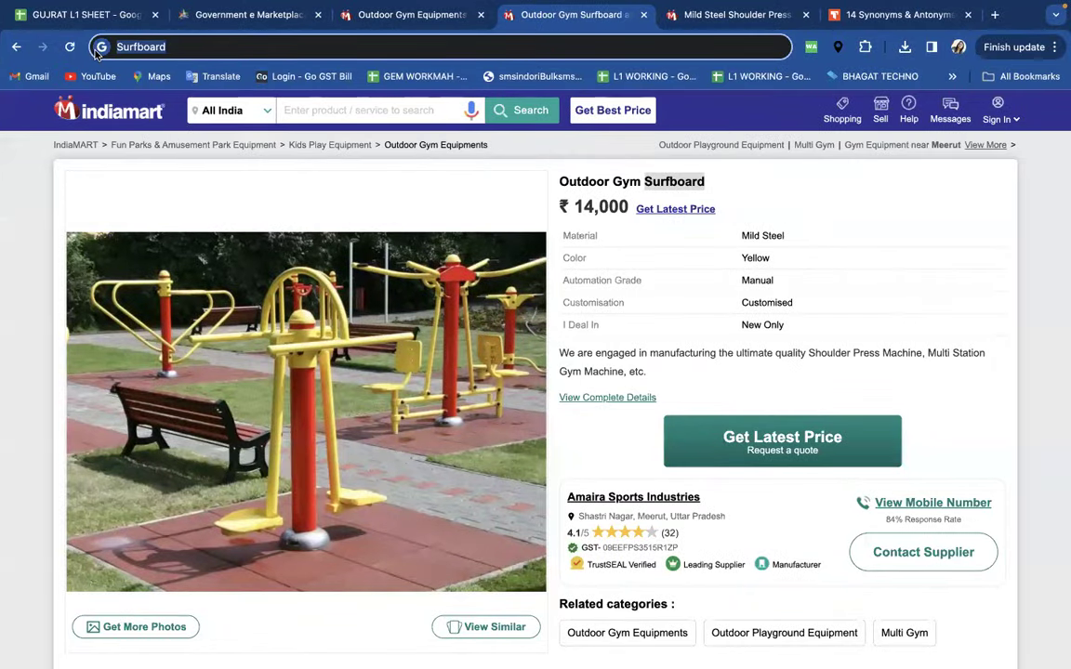
{"action": "key", "text": "super+Tab"}
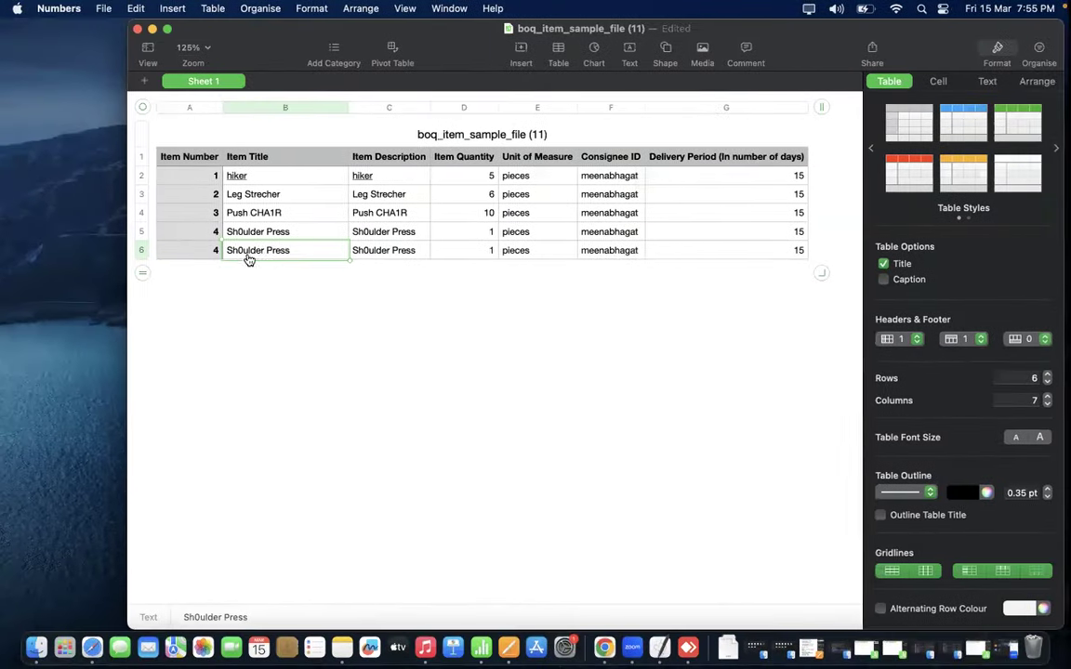
- Replace the B6 title and the C6 description with Surfboard
{"action": "left_click", "coordinate": [321, 252]}
{"action": "left_click_drag", "start_coordinate": [321, 252], "coordinate": [215, 249]}
{"action": "key", "text": "super+v"}
{"action": "left_click", "coordinate": [397, 250]}
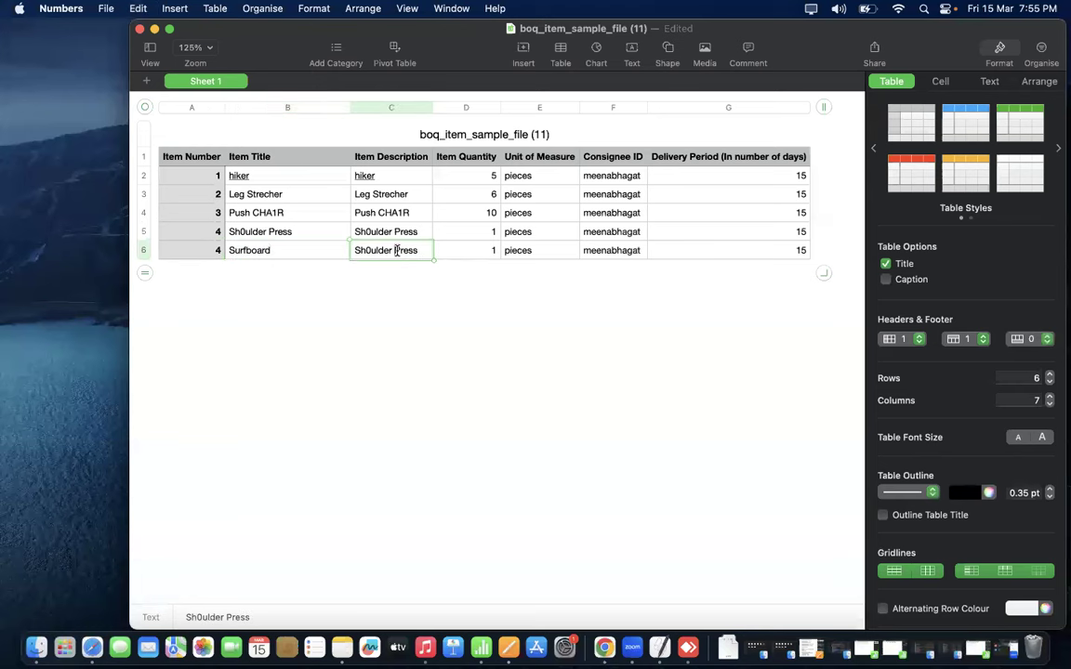
{"action": "key", "text": "super+v"}
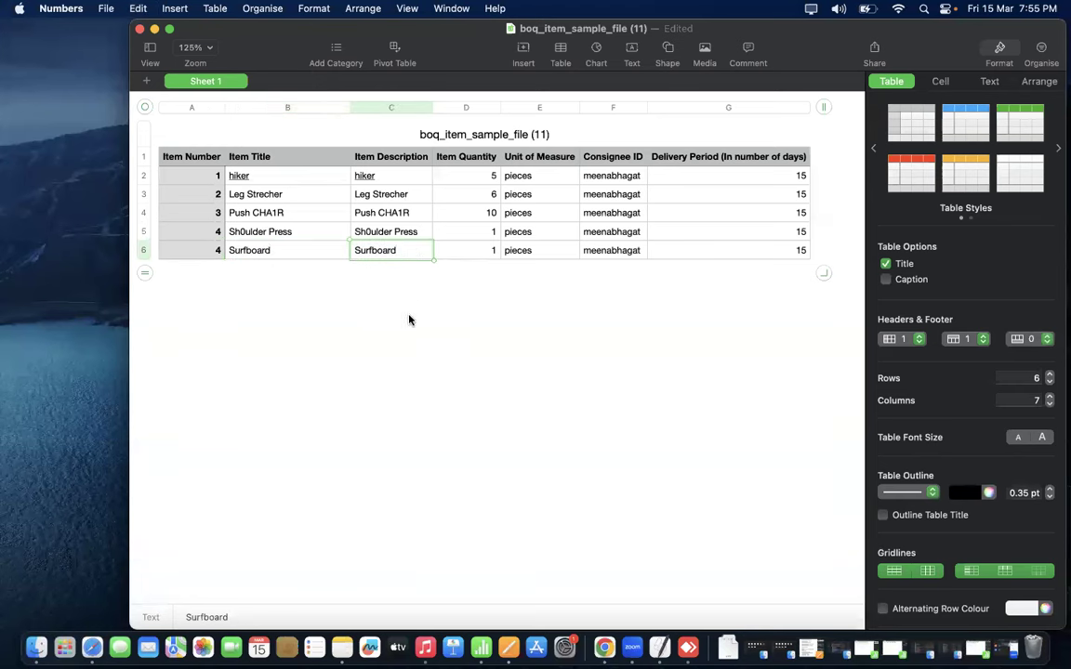
{"action": "left_click", "coordinate": [256, 270]}
- Add spaces to the B6 title so it reads 'S ur fb o a rd'
{"action": "left_click", "coordinate": [235, 249]}
{"action": "left_click", "coordinate": [234, 249]}
{"action": "left_click", "coordinate": [248, 250]}
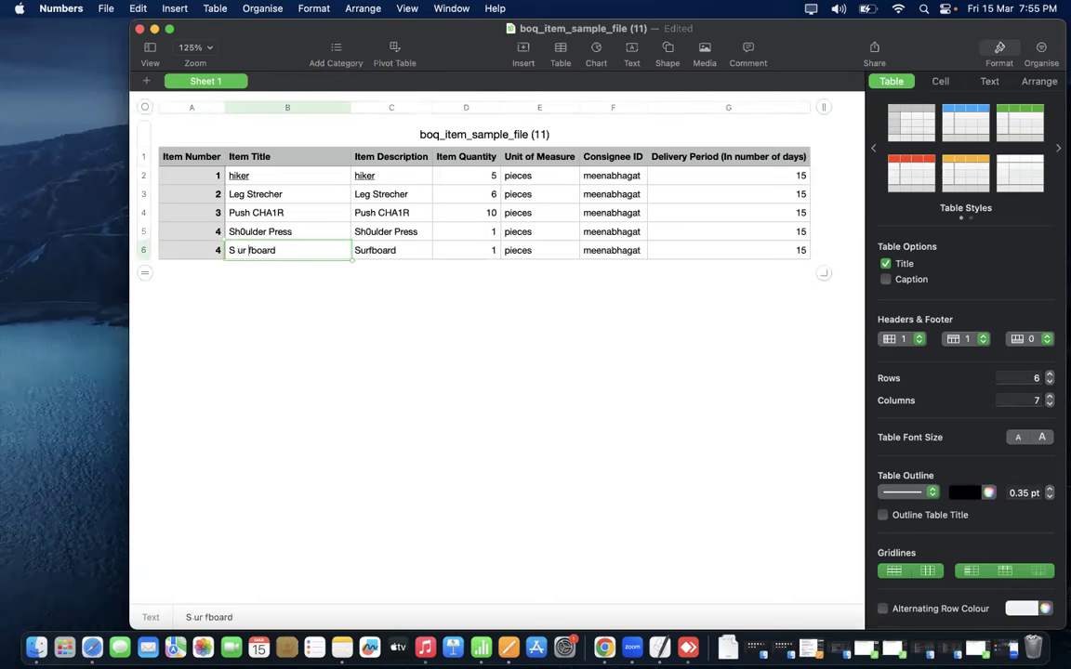
{"action": "left_click", "coordinate": [257, 250]}
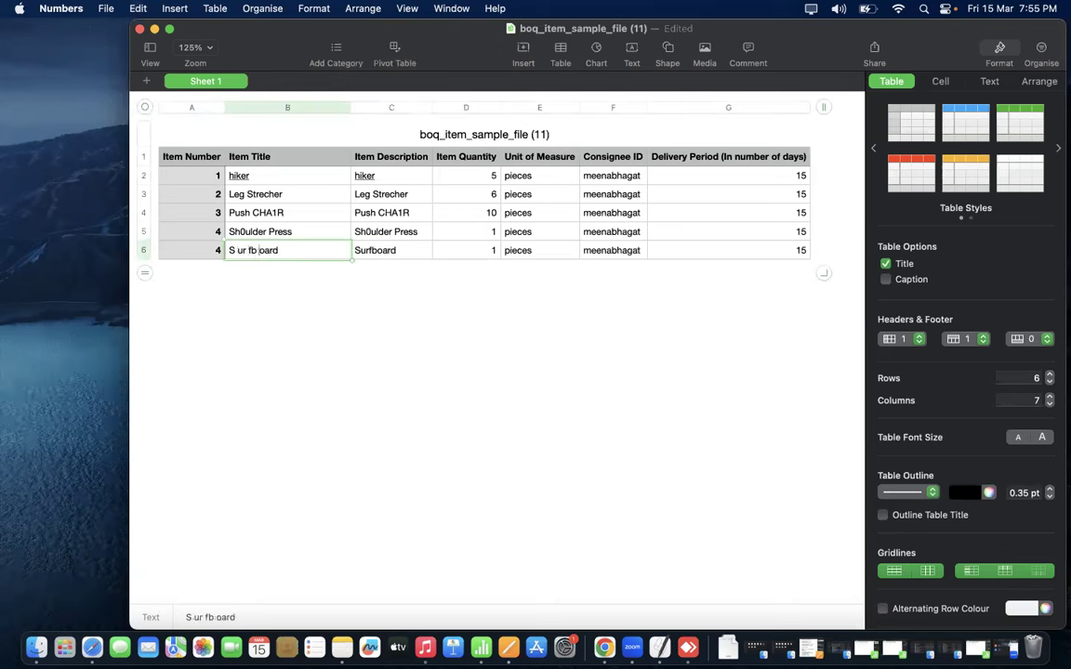
{"action": "left_click", "coordinate": [265, 251]}
{"action": "left_click", "coordinate": [271, 251]}
{"action": "left_click", "coordinate": [295, 312]}
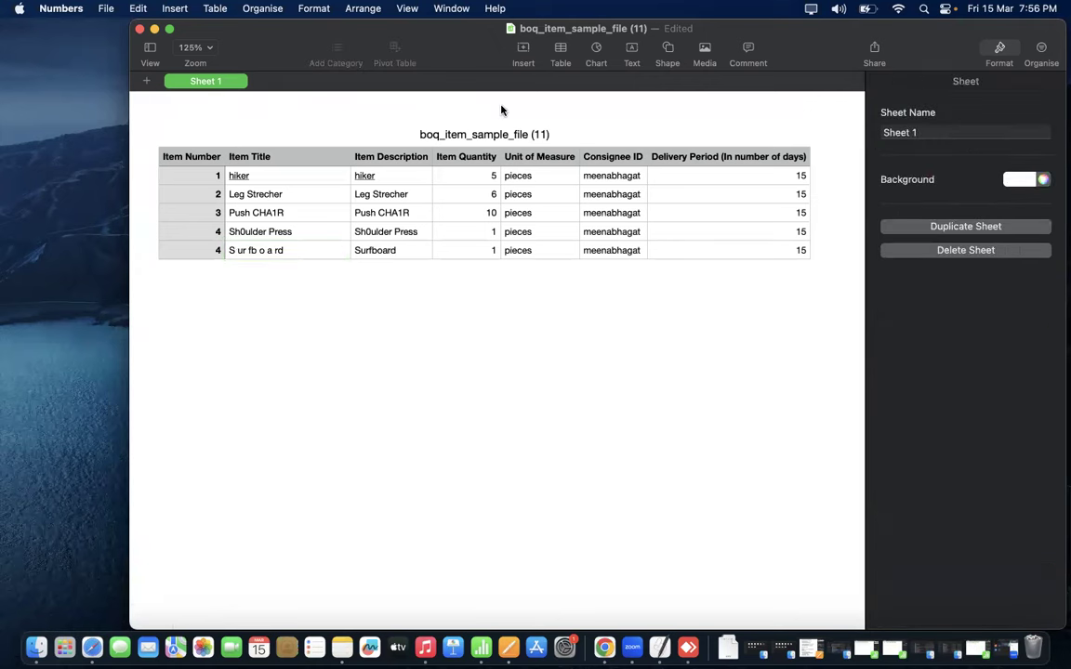
{"action": "left_click", "coordinate": [875, 65]}
- Export the sheet in CSV format as BOQ2, replacing the existing boq2 file
{"action": "left_click", "coordinate": [825, 197]}
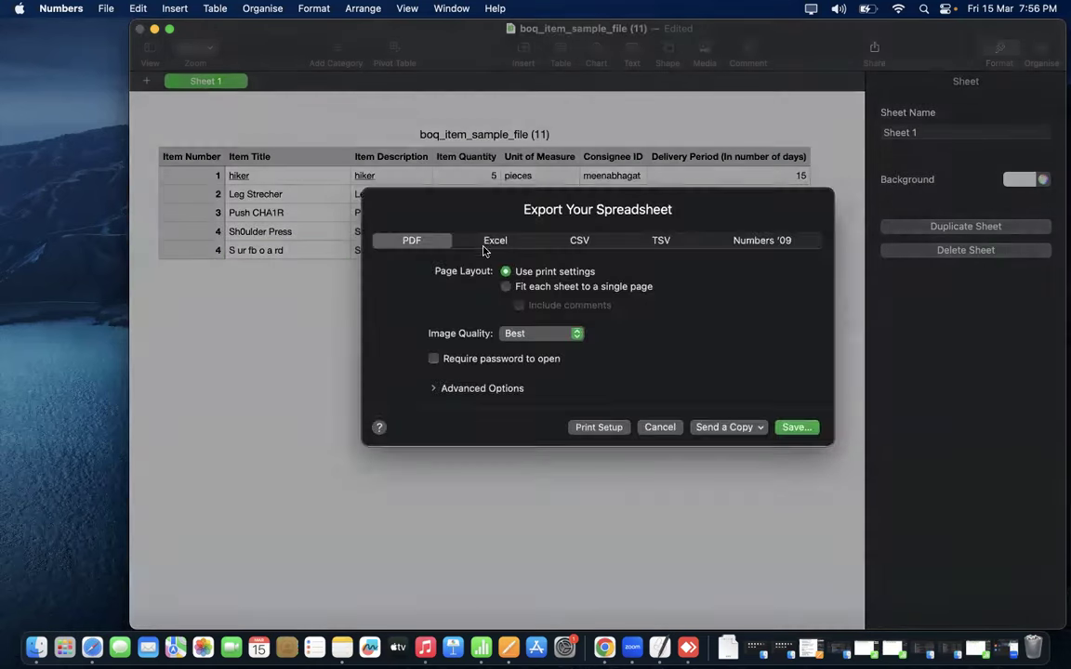
{"action": "left_click", "coordinate": [577, 252]}
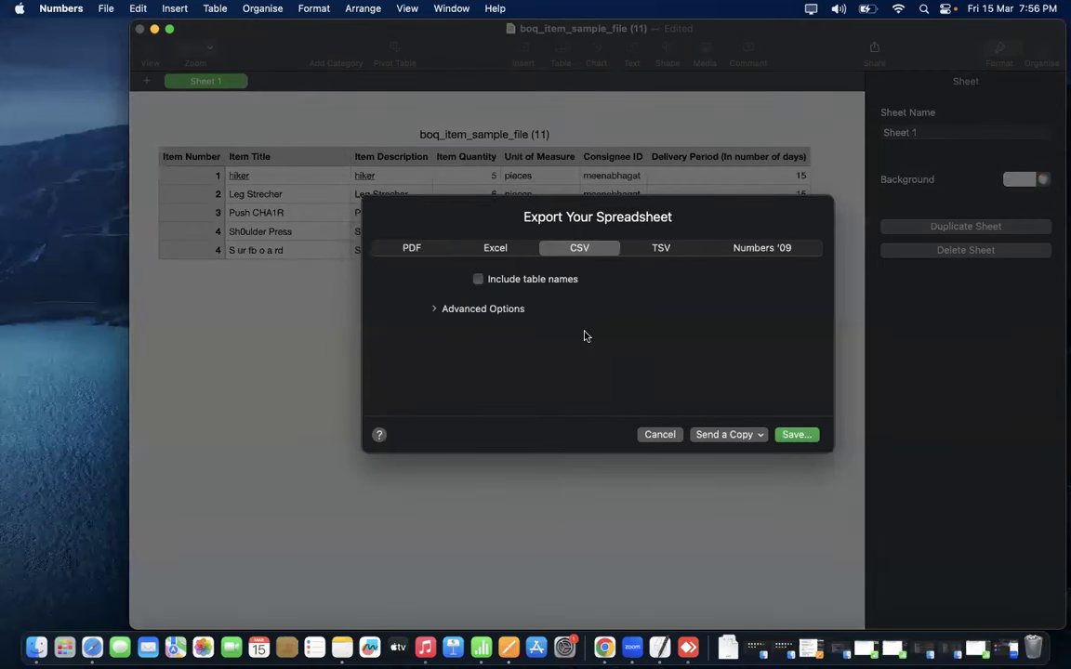
{"action": "left_click", "coordinate": [794, 434]}
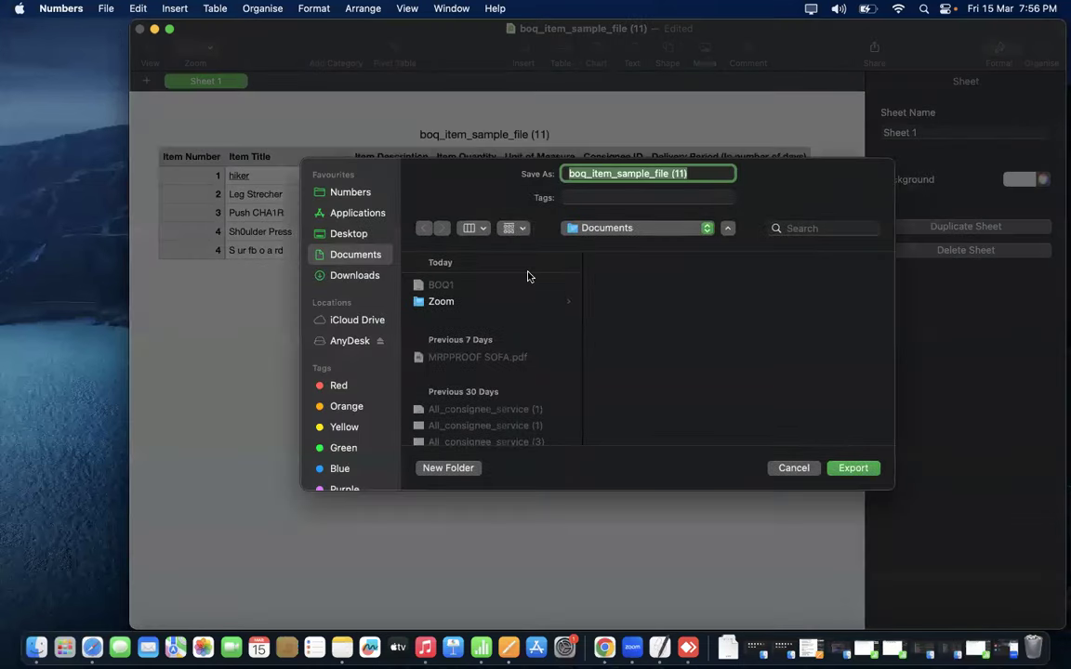
{"action": "left_click", "coordinate": [440, 286]}
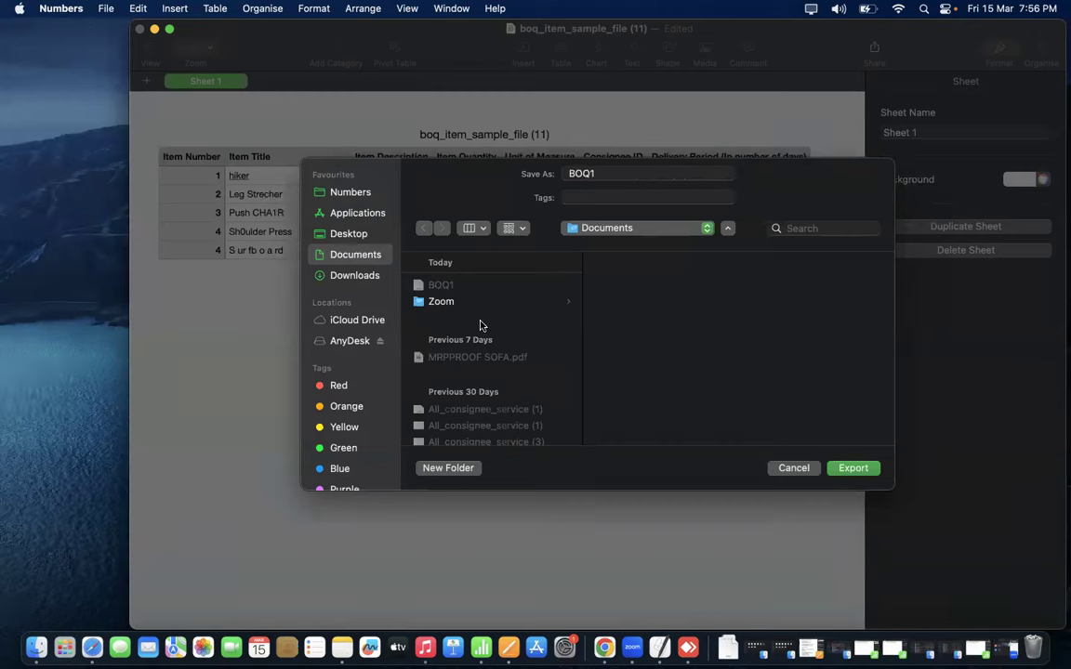
{"action": "left_click", "coordinate": [636, 172]}
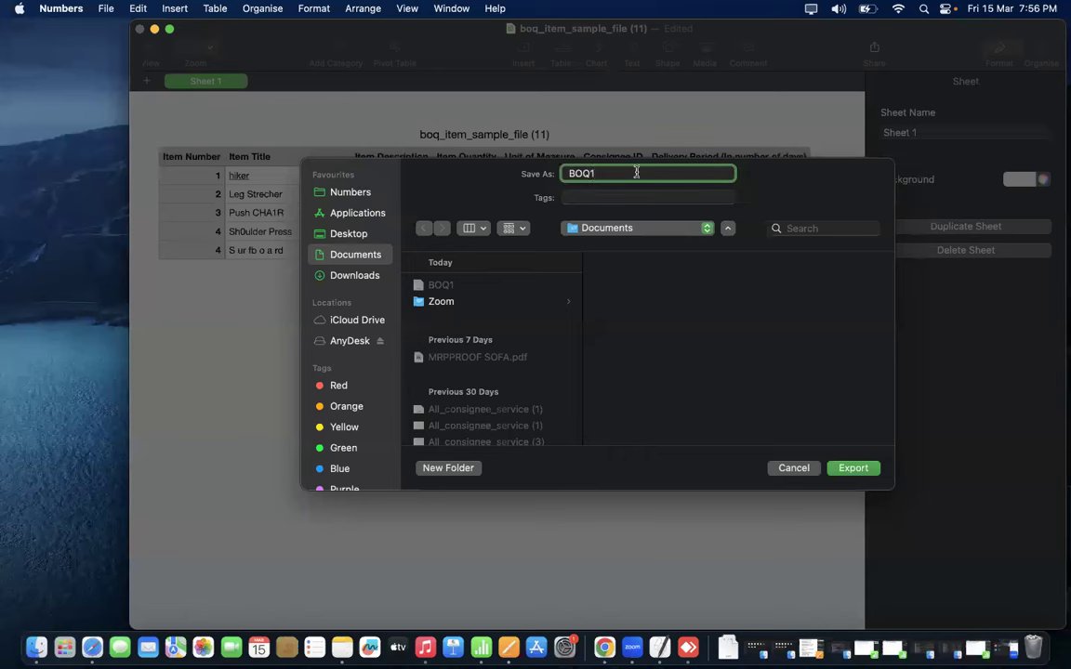
{"action": "left_click", "coordinate": [854, 467]}
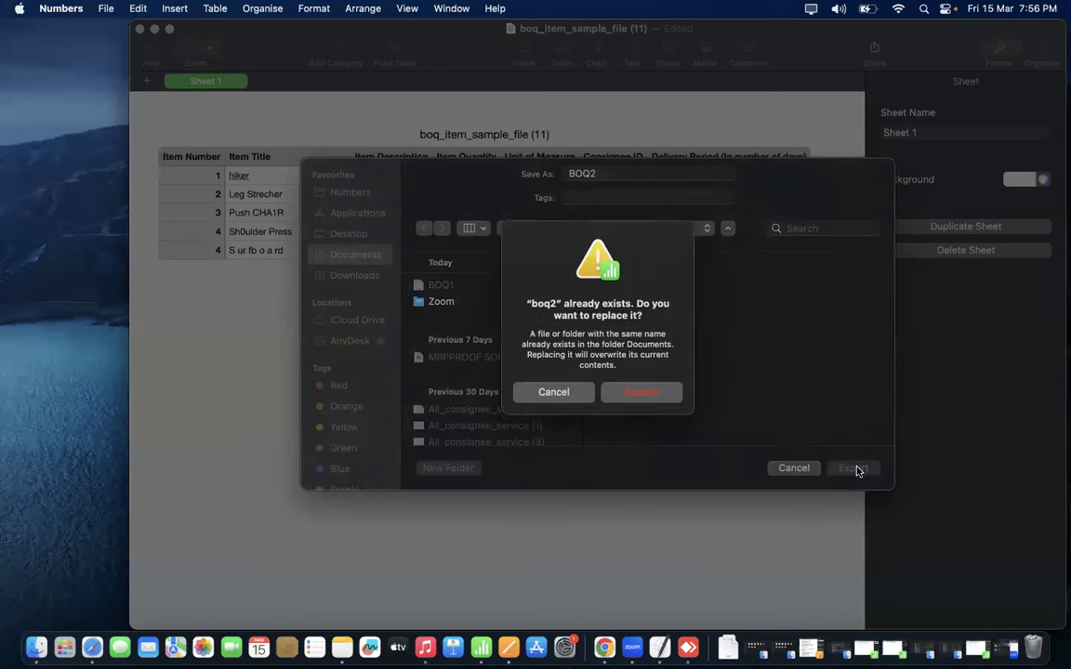
{"action": "left_click", "coordinate": [641, 400]}
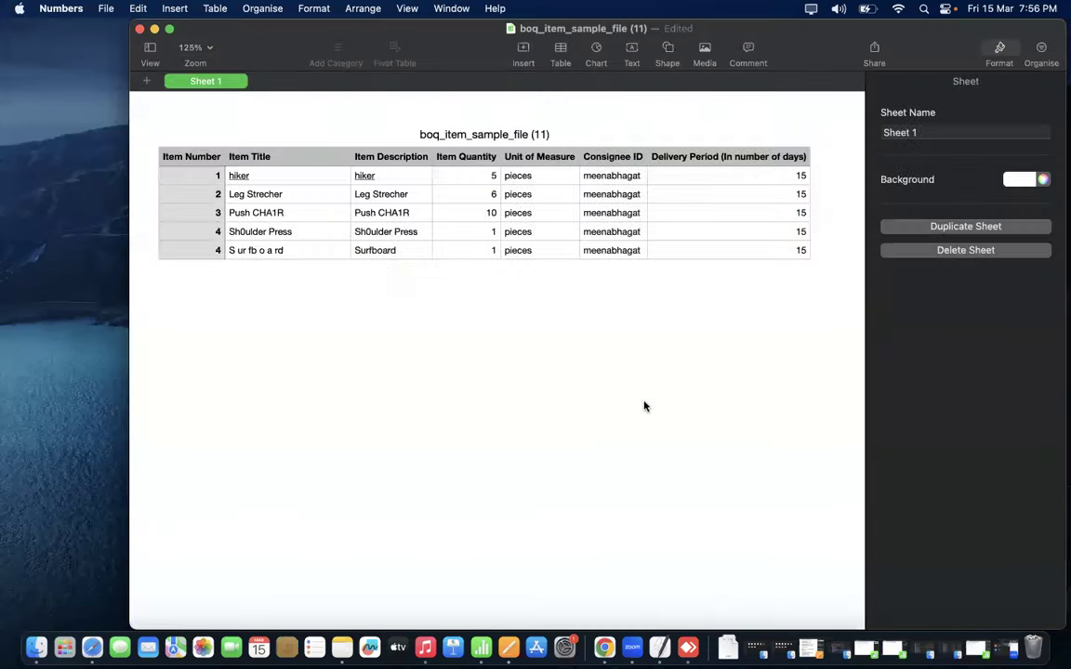
- Upload BOQ2.csv as the line items document on the GeM Add BOQ Item page
{"action": "key", "text": "ctrl+Right"}
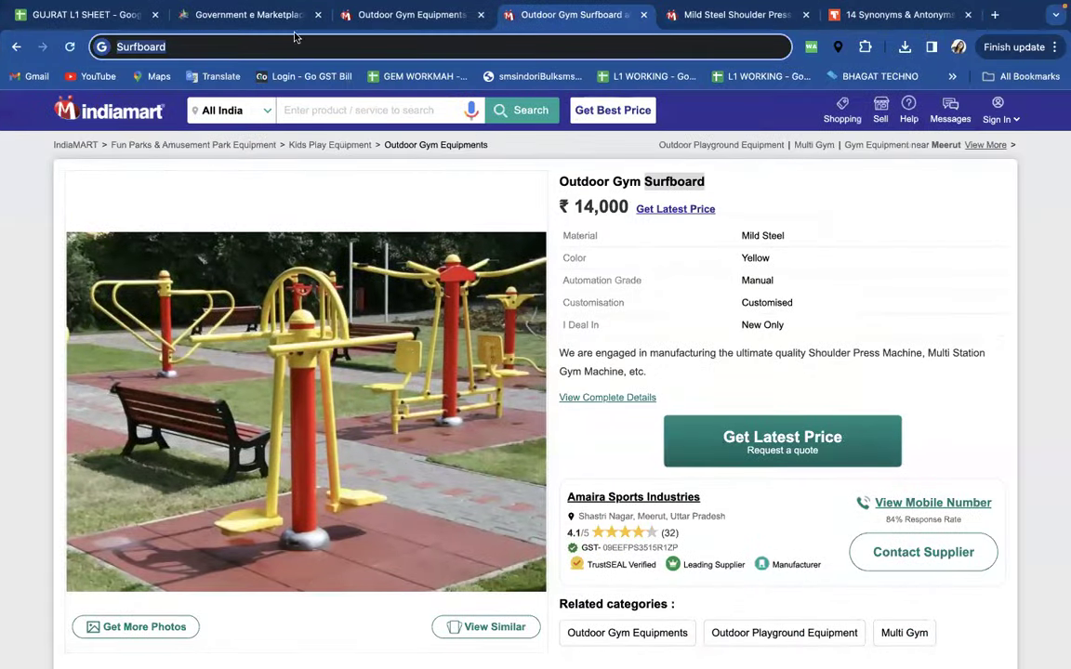
{"action": "left_click", "coordinate": [253, 15]}
{"action": "left_click", "coordinate": [852, 455]}
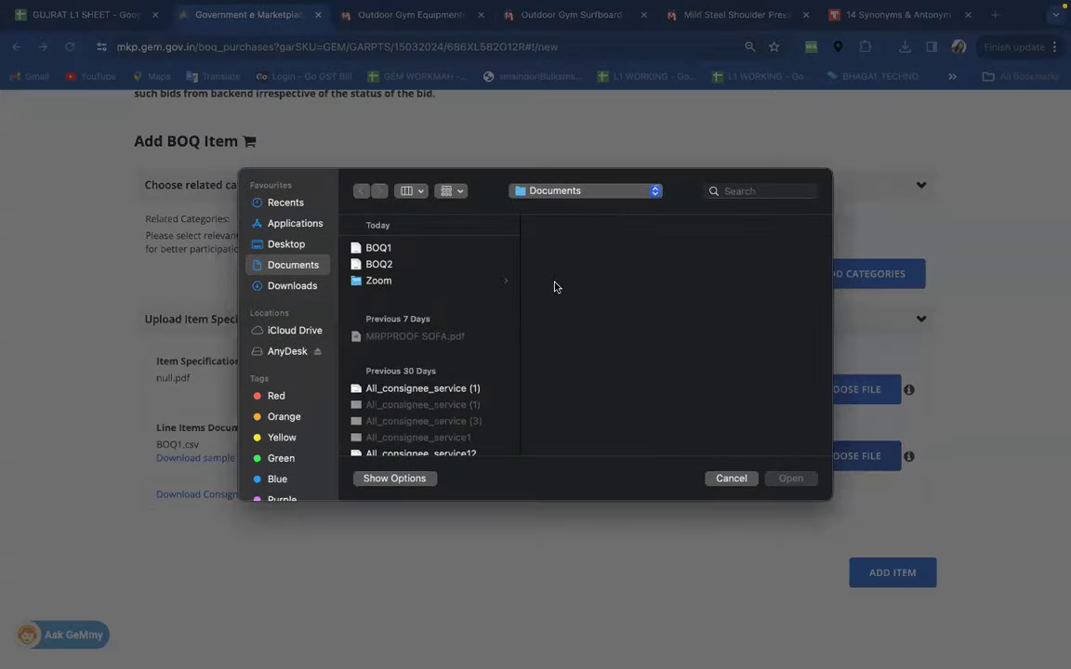
{"action": "left_click", "coordinate": [379, 266]}
{"action": "left_click", "coordinate": [791, 479]}
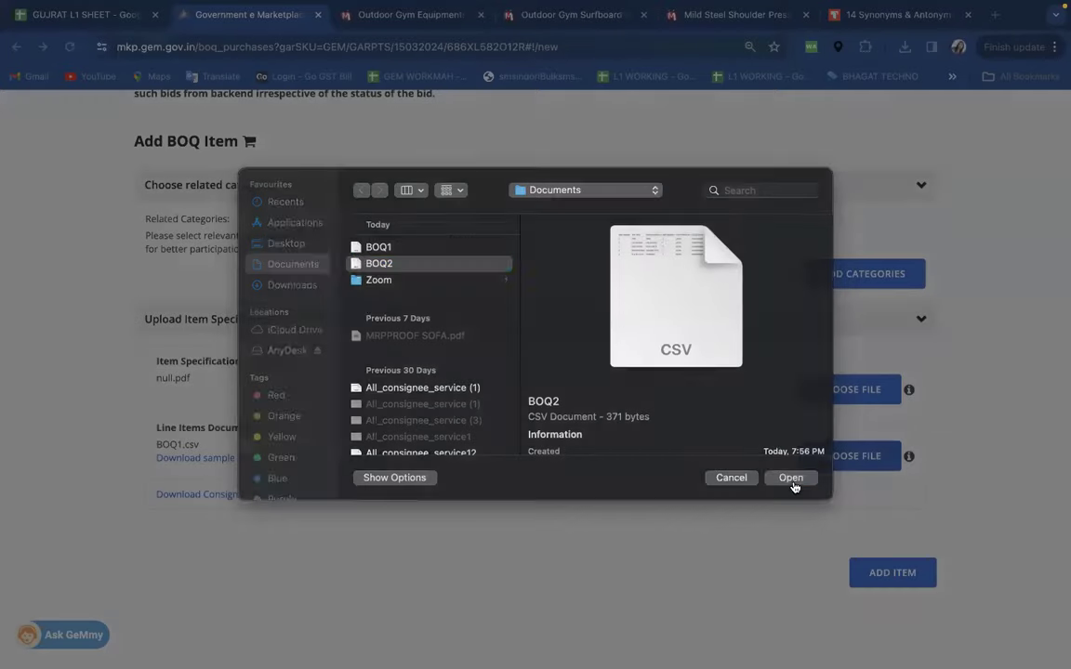
- Add the BOQ item to the cart and proceed to checkout
{"action": "left_click", "coordinate": [888, 577]}
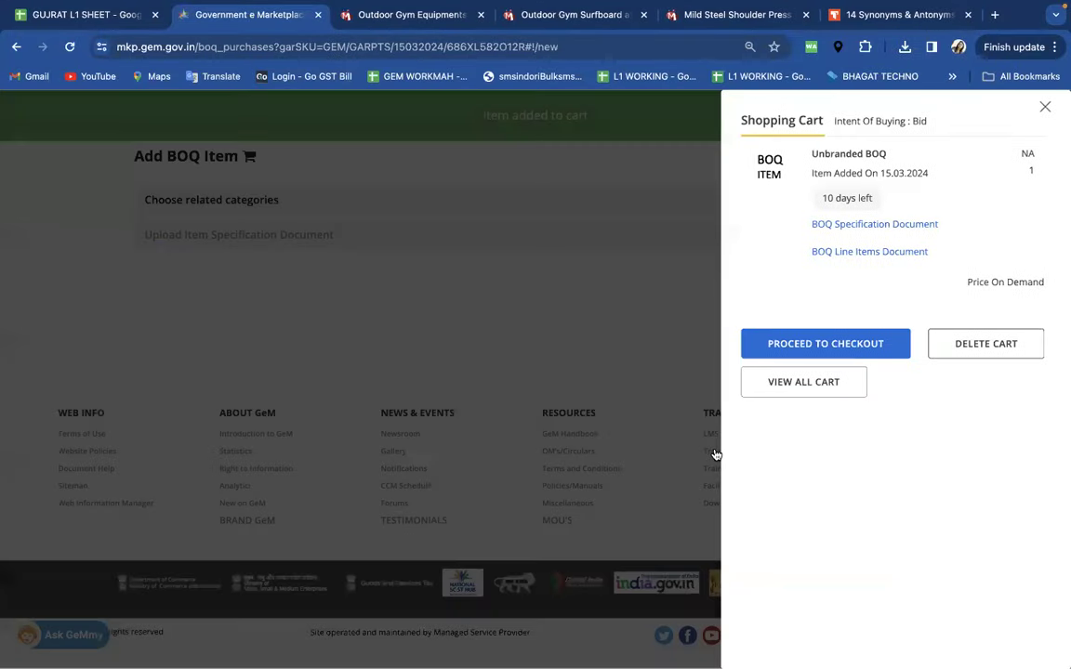
{"action": "left_click", "coordinate": [837, 344]}
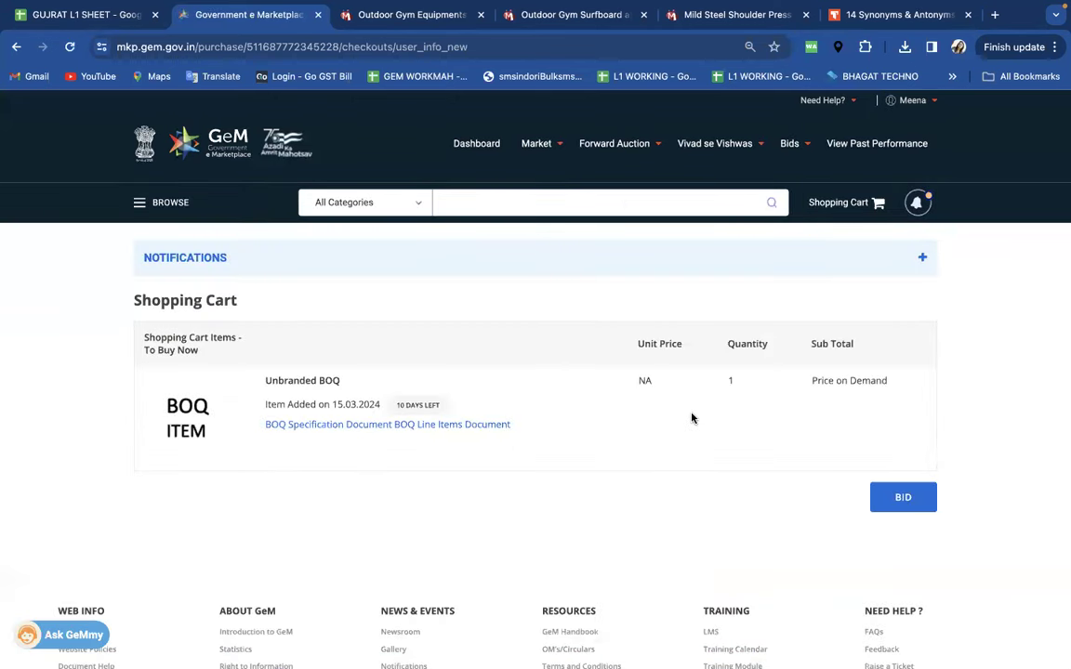
{"action": "scroll", "coordinate": [341, 302], "scroll_direction": "down", "scroll_amount": 2}
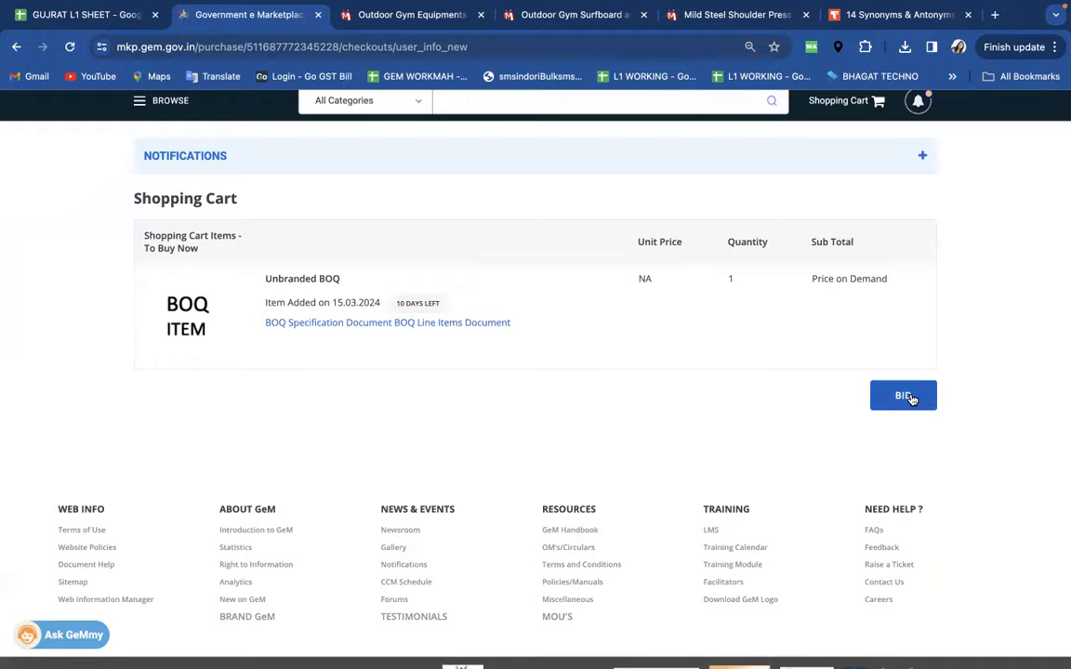
- Start a bid for the BoQ item, save and confirm all five item specifications, then continue to consignees
{"action": "left_click", "coordinate": [906, 397]}
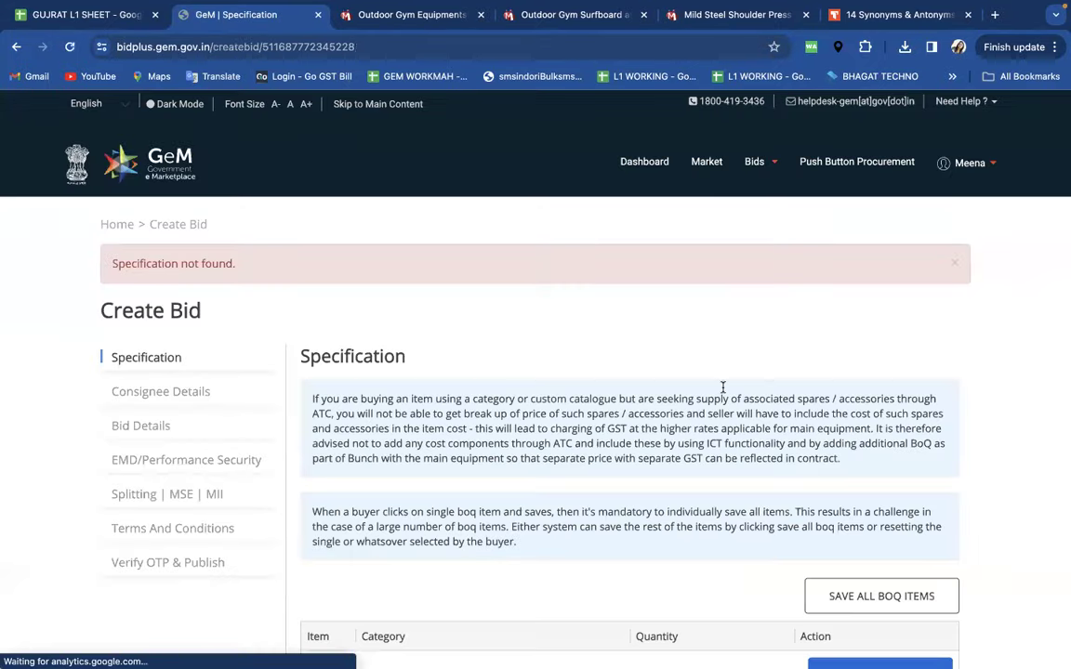
{"action": "scroll", "coordinate": [615, 344], "scroll_direction": "down", "scroll_amount": 3}
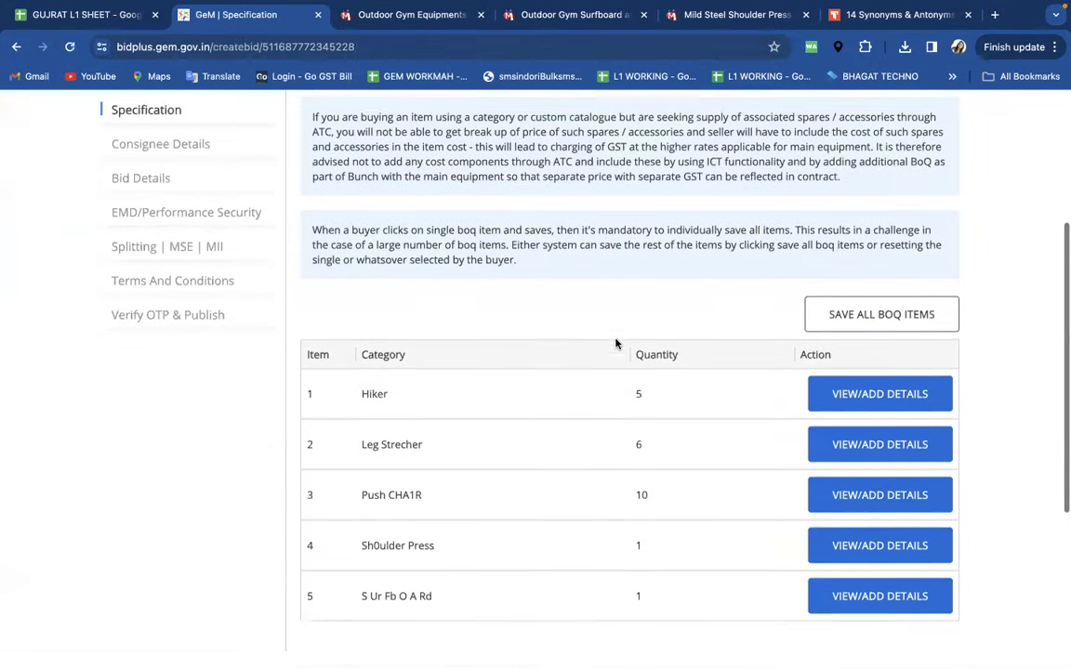
{"action": "scroll", "coordinate": [615, 344], "scroll_direction": "down", "scroll_amount": 2}
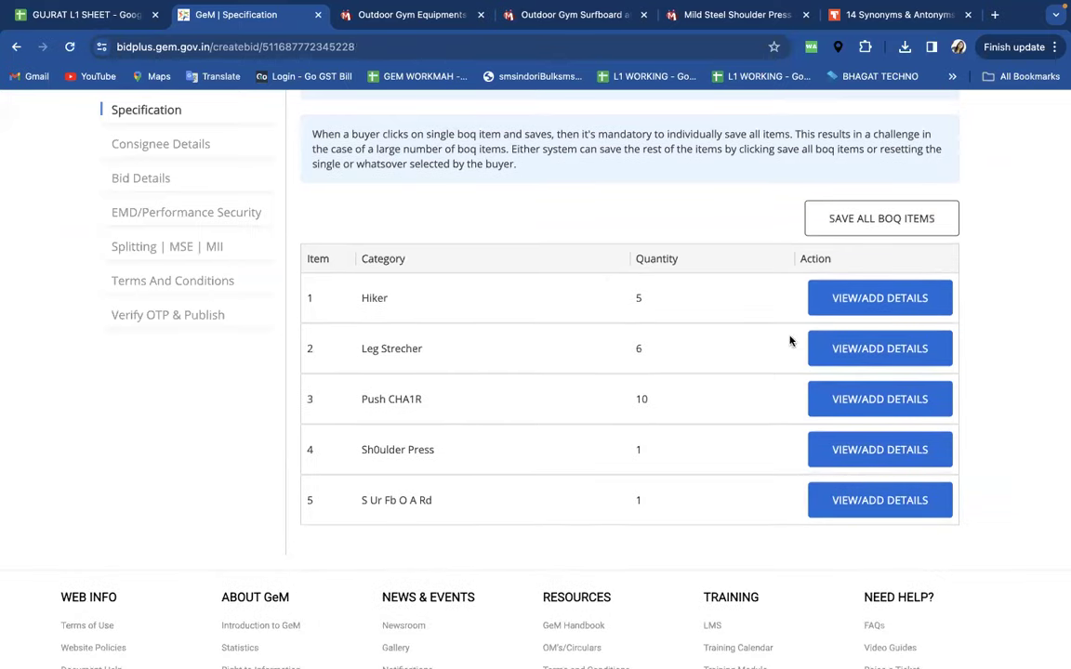
{"action": "left_click", "coordinate": [888, 216]}
{"action": "left_click", "coordinate": [653, 199]}
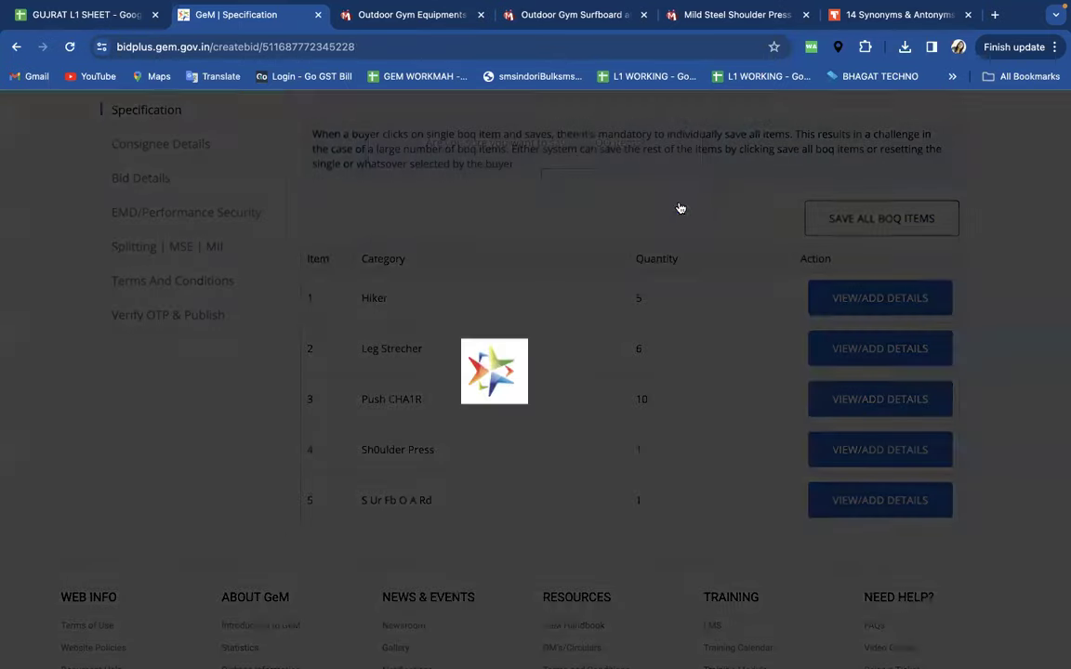
{"action": "scroll", "coordinate": [705, 304], "scroll_direction": "down", "scroll_amount": 5}
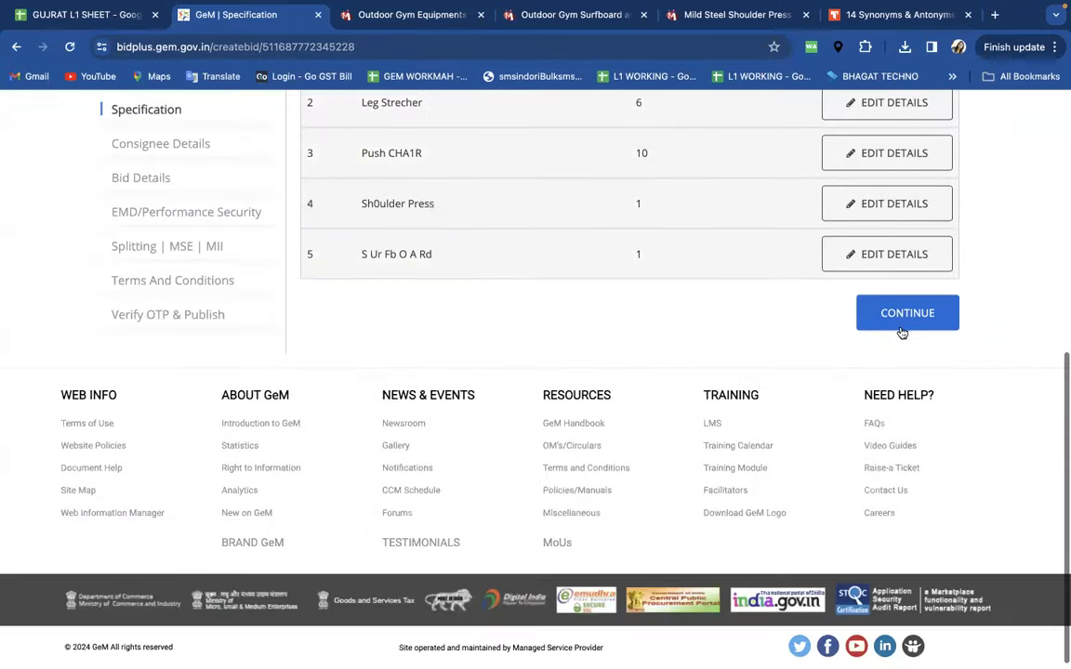
{"action": "left_click", "coordinate": [901, 325]}
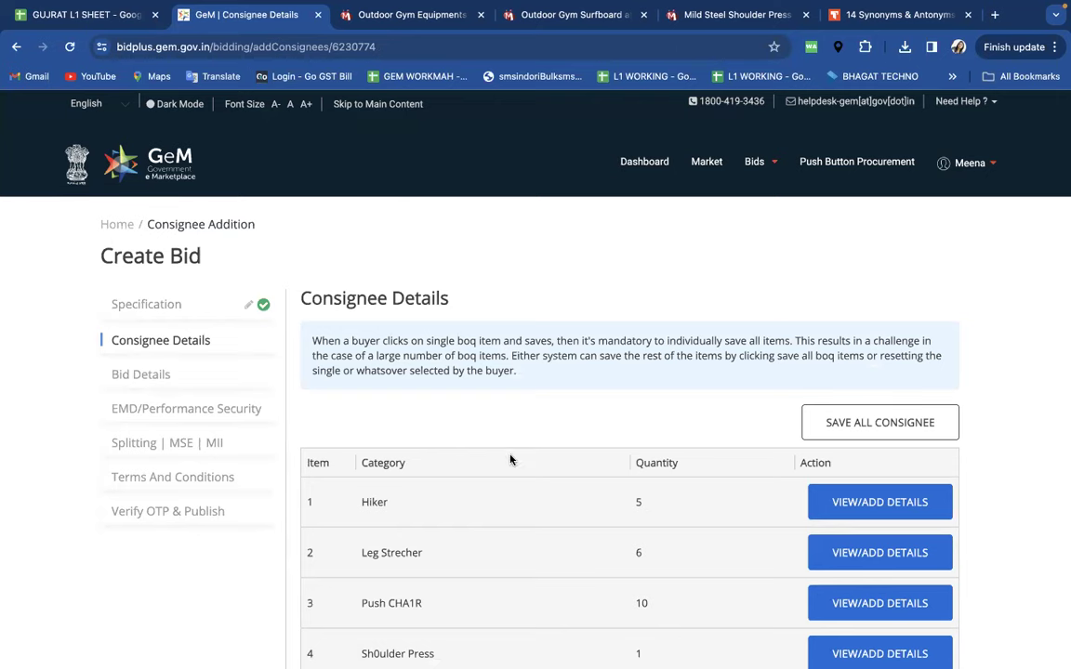
- Save consignees for all five items, confirming both dialogs, and continue to Bid Details
{"action": "scroll", "coordinate": [510, 460], "scroll_direction": "down", "scroll_amount": 3}
{"action": "left_click", "coordinate": [830, 305]}
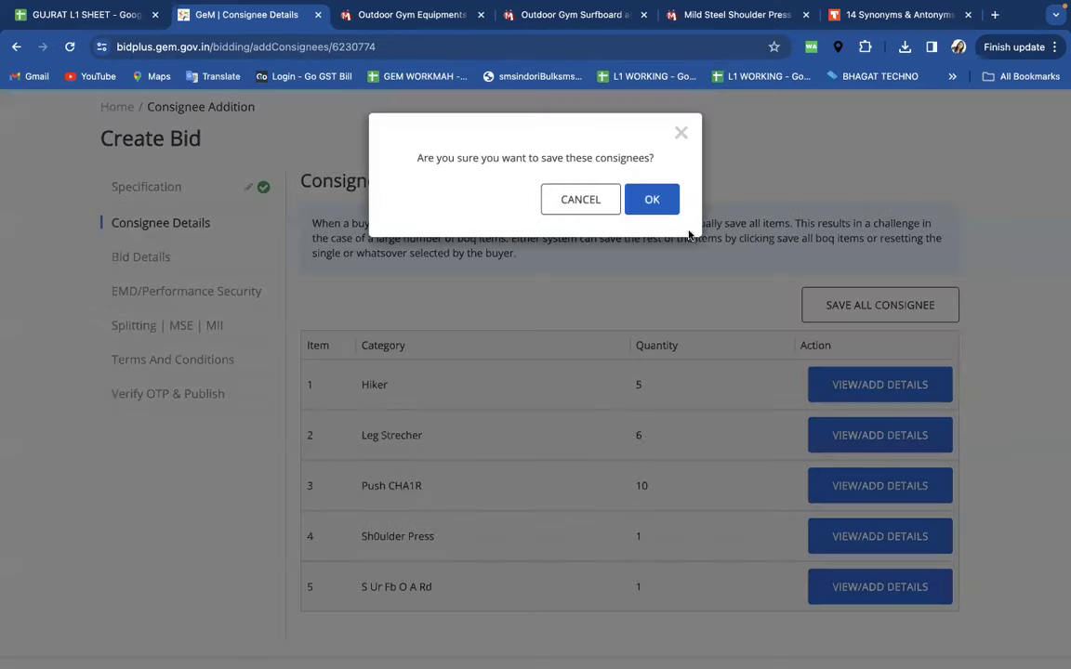
{"action": "left_click", "coordinate": [666, 206]}
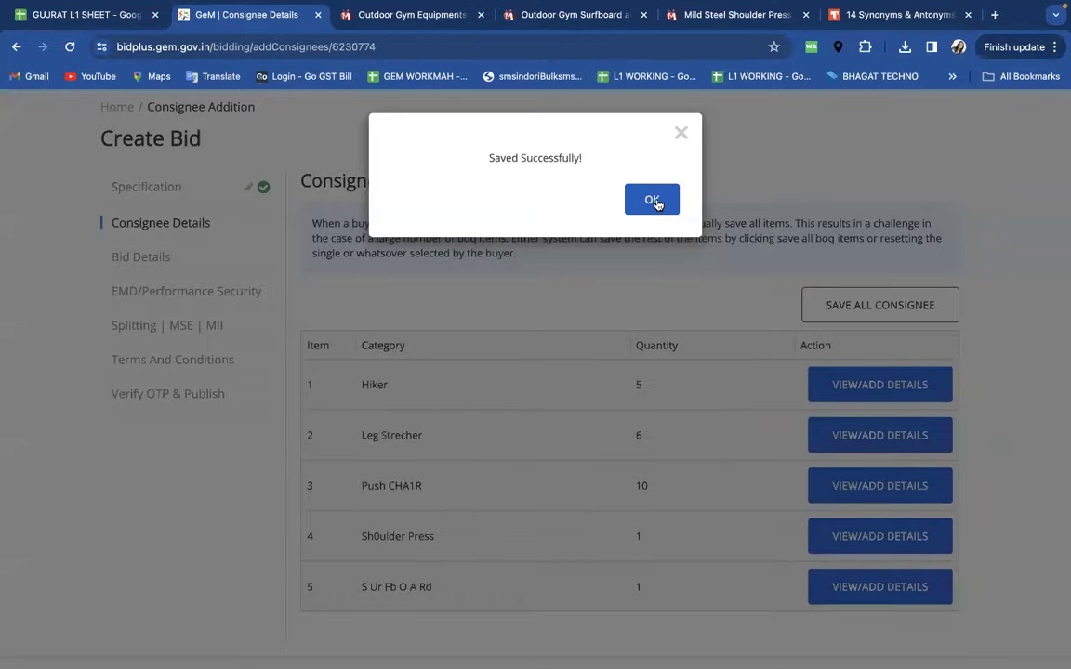
{"action": "left_click", "coordinate": [653, 201]}
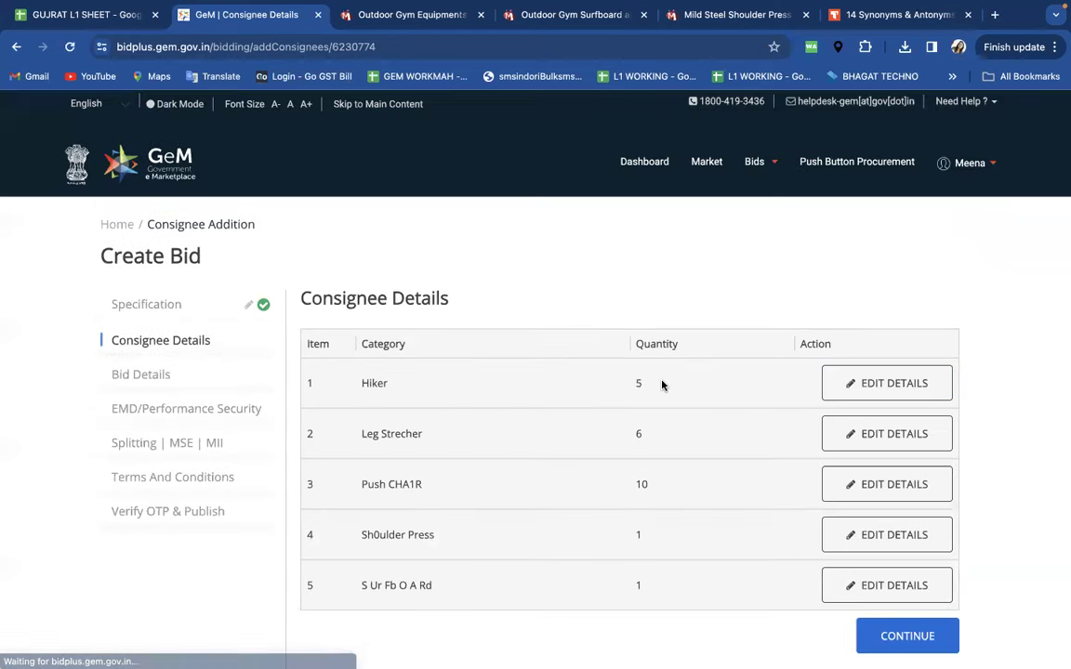
{"action": "scroll", "coordinate": [662, 385], "scroll_direction": "down", "scroll_amount": 3}
{"action": "left_click", "coordinate": [897, 466]}
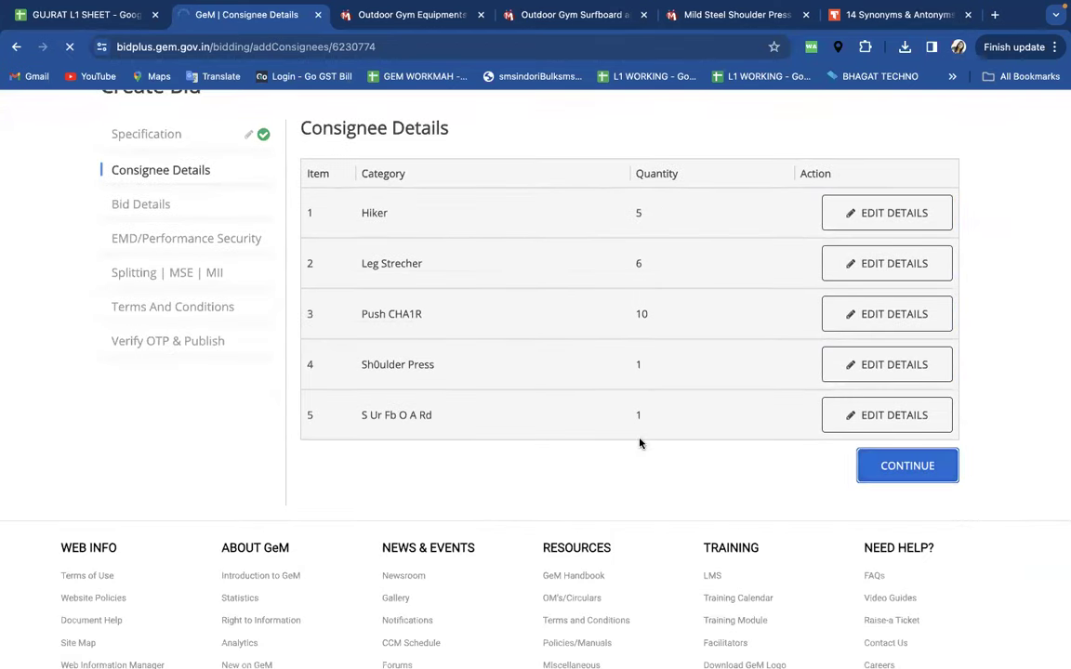
{"action": "scroll", "coordinate": [641, 440], "scroll_direction": "down", "scroll_amount": 2}
{"action": "left_click", "coordinate": [636, 327]}
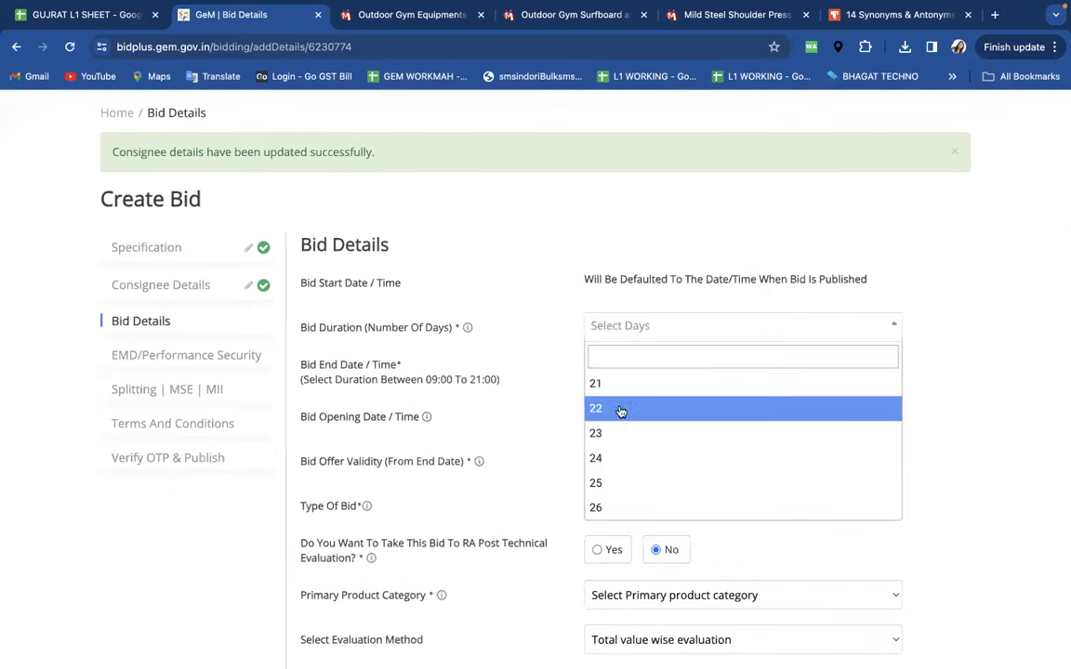
- Choose 21 days for Bid Duration and acknowledge the new 05-04-2024 8:00 PM end date
{"action": "scroll", "coordinate": [619, 516], "scroll_direction": "down", "scroll_amount": 2}
{"action": "scroll", "coordinate": [618, 527], "scroll_direction": "down", "scroll_amount": 2}
{"action": "scroll", "coordinate": [617, 583], "scroll_direction": "up", "scroll_amount": 3}
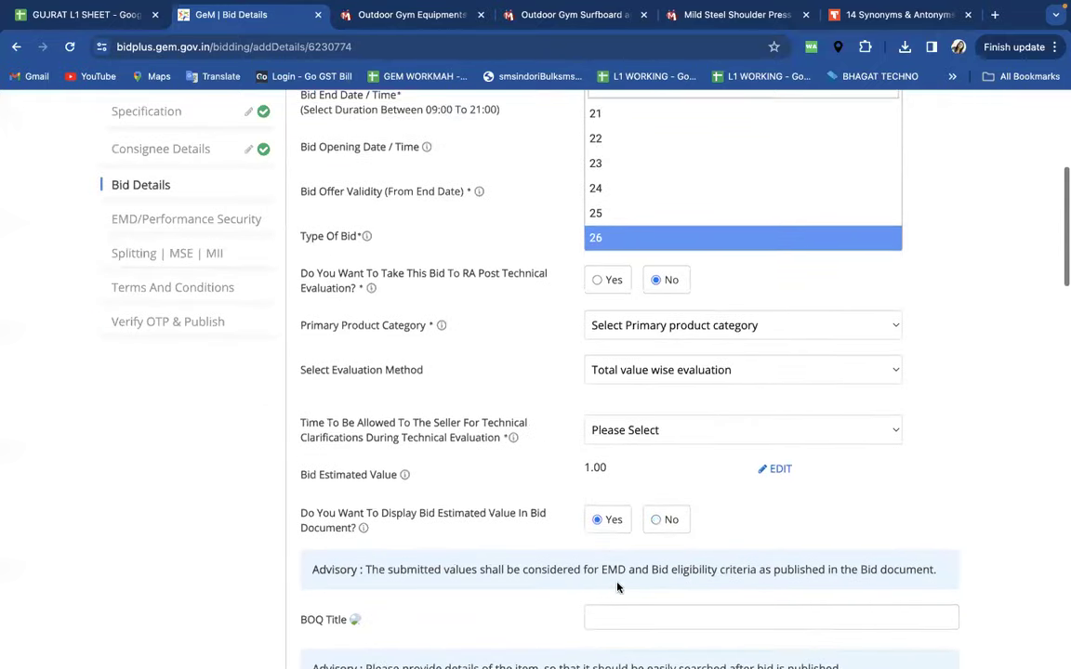
{"action": "scroll", "coordinate": [655, 262], "scroll_direction": "down", "scroll_amount": 5}
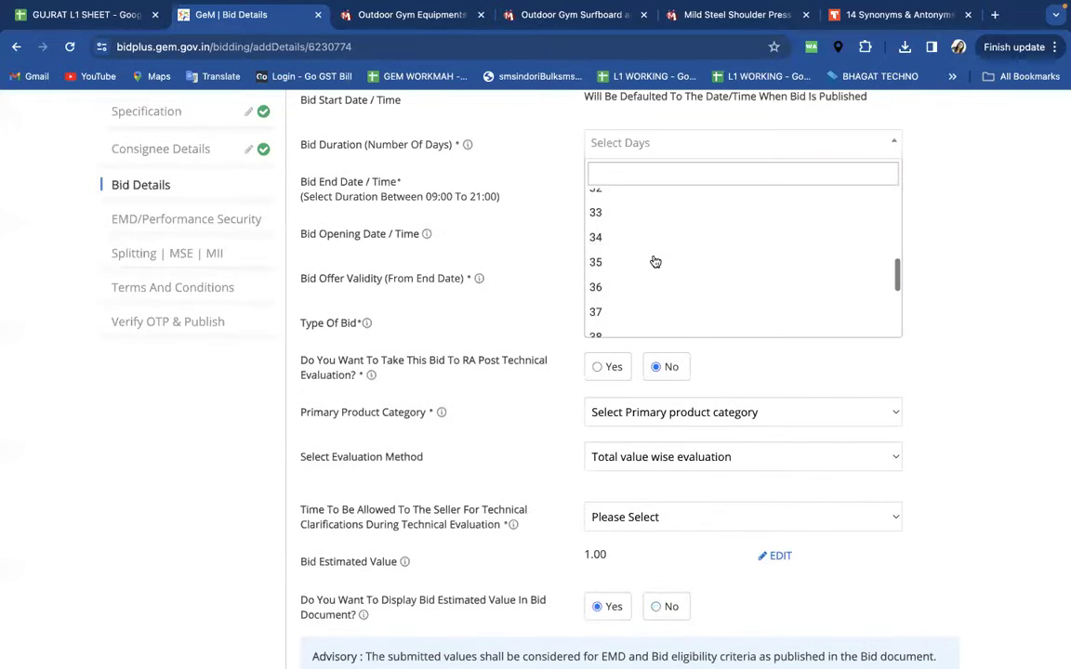
{"action": "scroll", "coordinate": [656, 262], "scroll_direction": "up", "scroll_amount": 2}
{"action": "scroll", "coordinate": [656, 262], "scroll_direction": "up", "scroll_amount": 5}
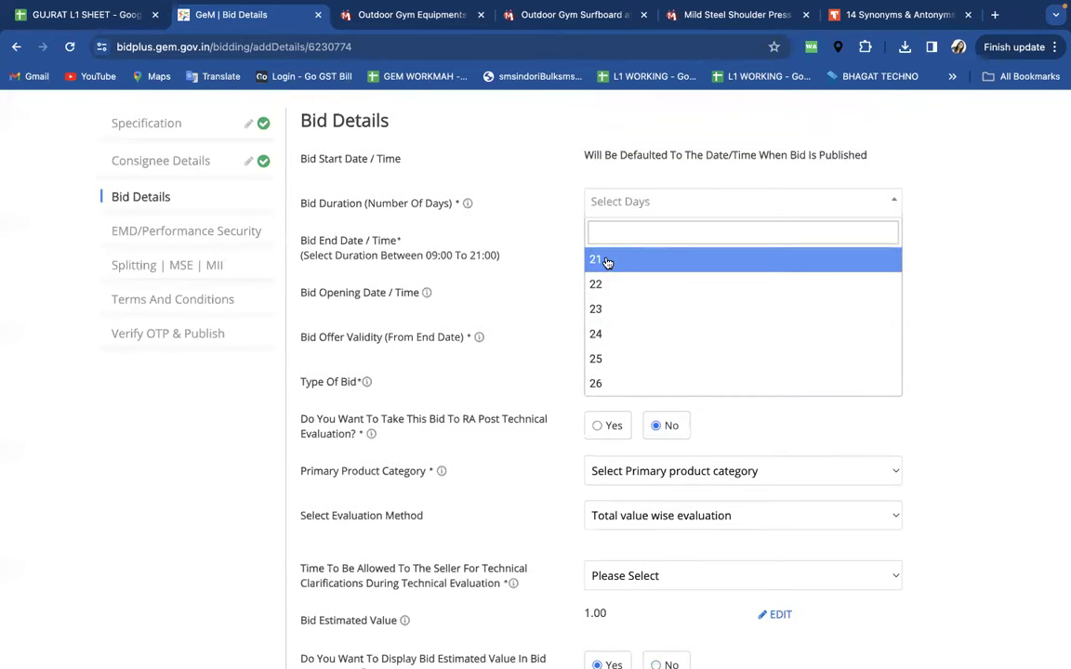
{"action": "left_click", "coordinate": [607, 262]}
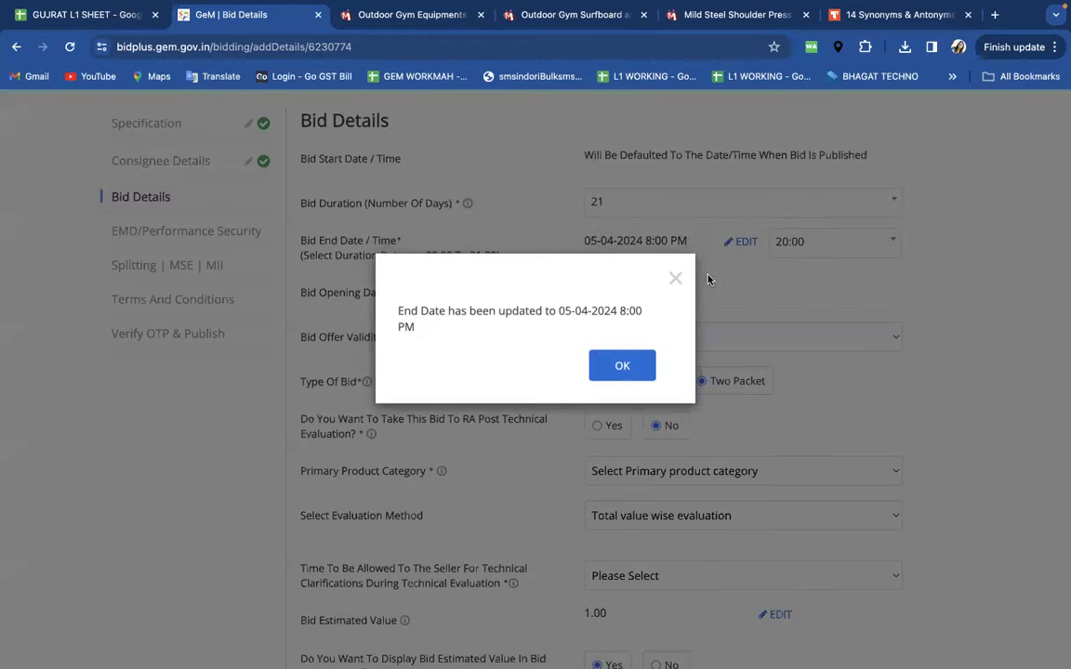
{"action": "left_click", "coordinate": [636, 368]}
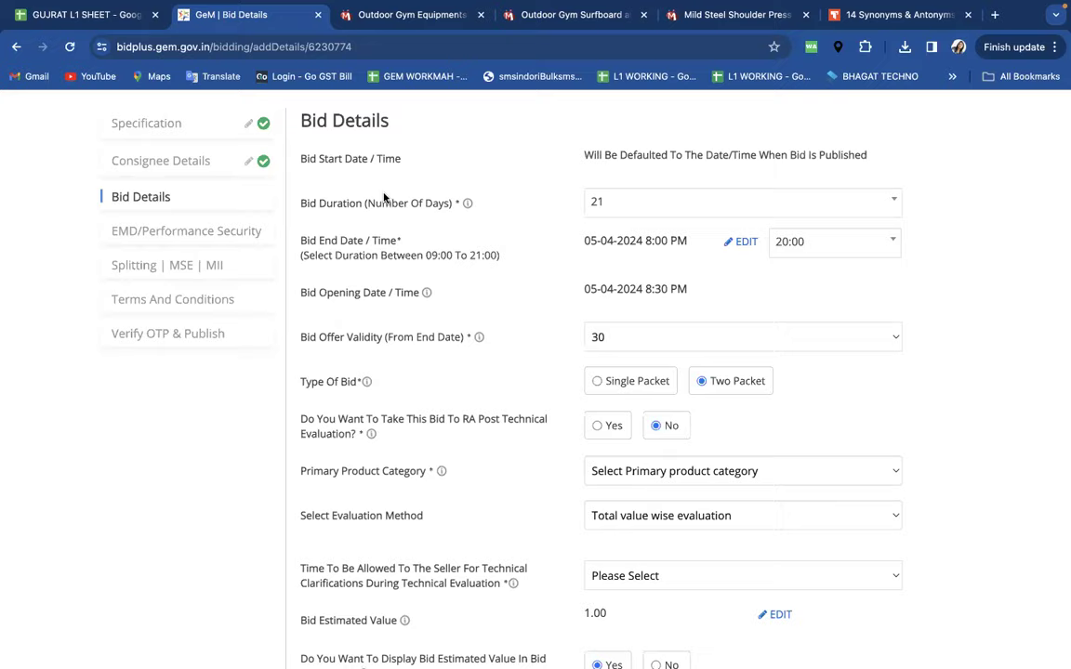
- Recheck the bid duration dropdown several times, leaving it at 21 days
{"action": "scroll", "coordinate": [455, 267], "scroll_direction": "up", "scroll_amount": 4}
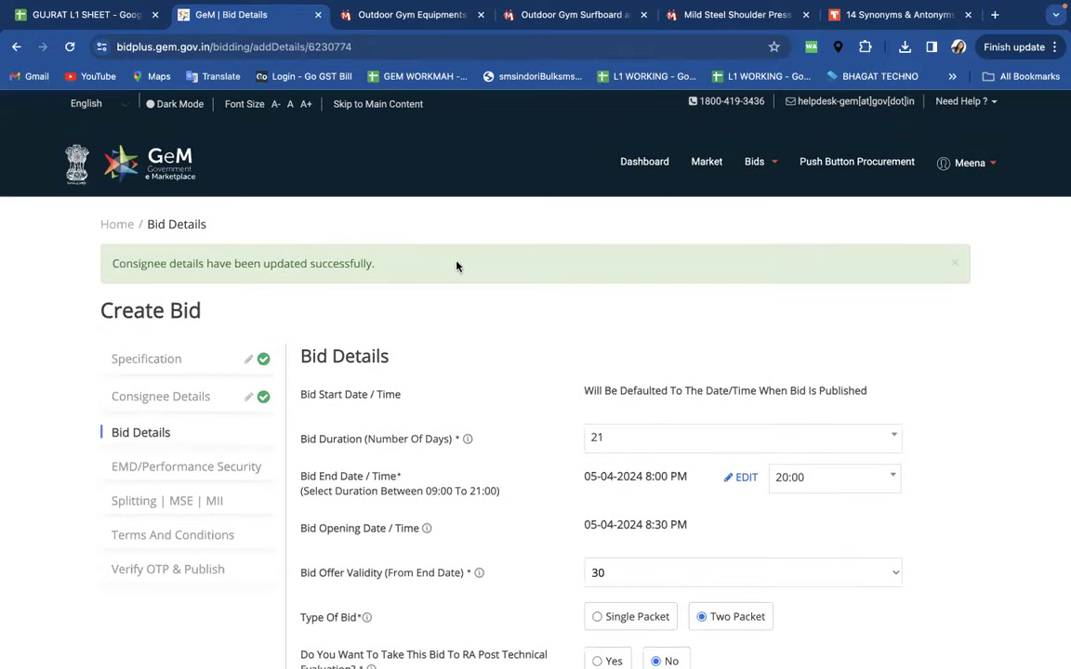
{"action": "scroll", "coordinate": [456, 267], "scroll_direction": "down", "scroll_amount": 1}
{"action": "left_click", "coordinate": [615, 370]}
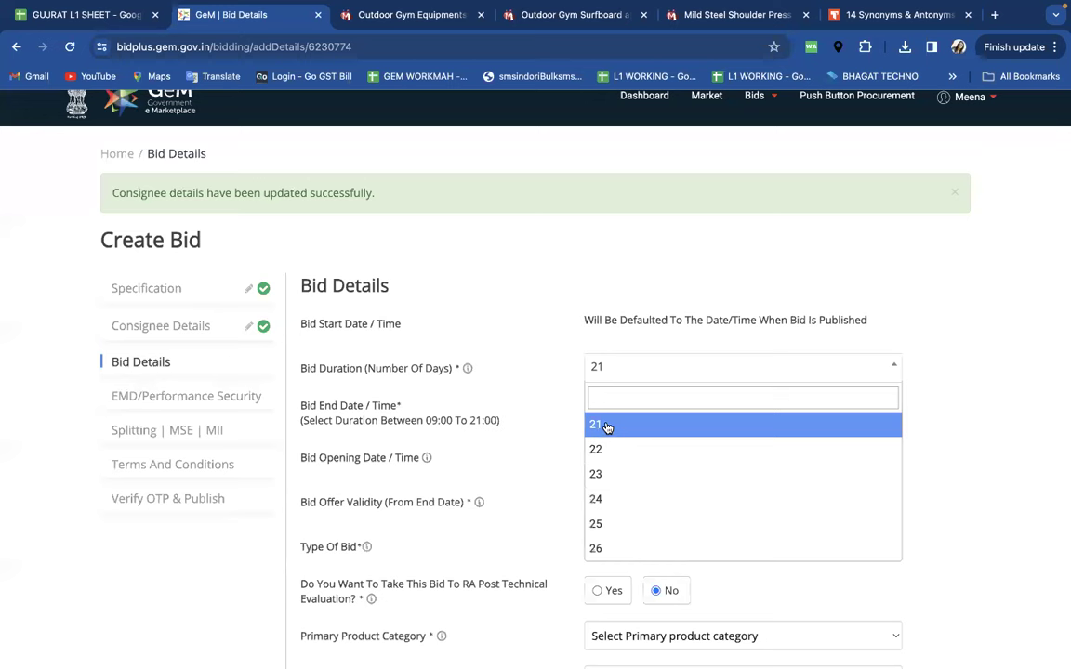
{"action": "left_click", "coordinate": [531, 378]}
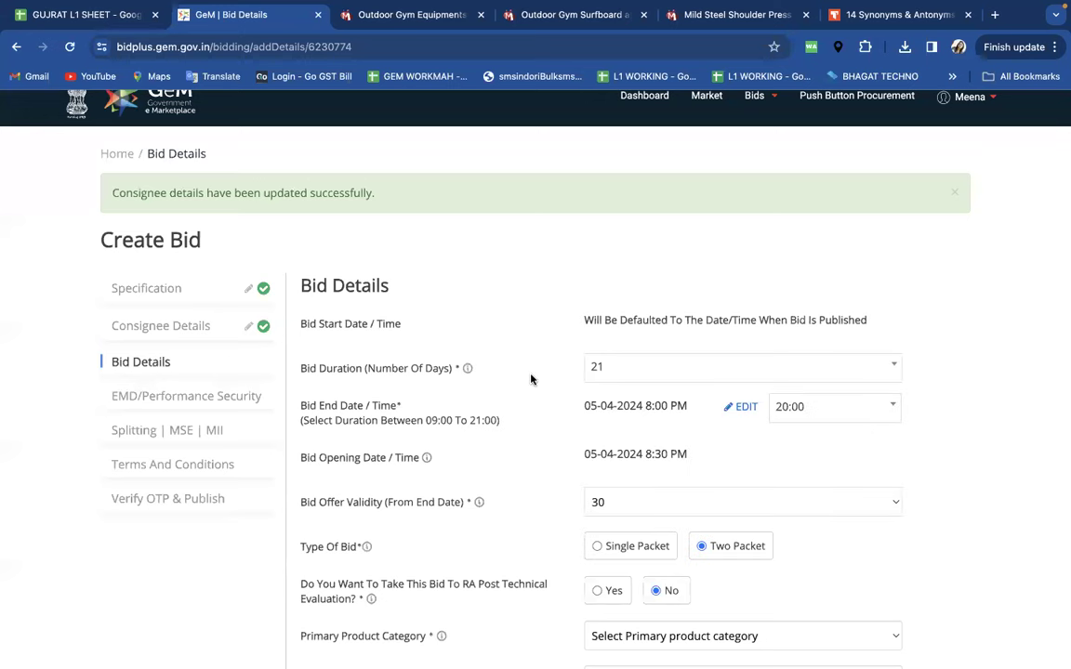
{"action": "left_click", "coordinate": [601, 370]}
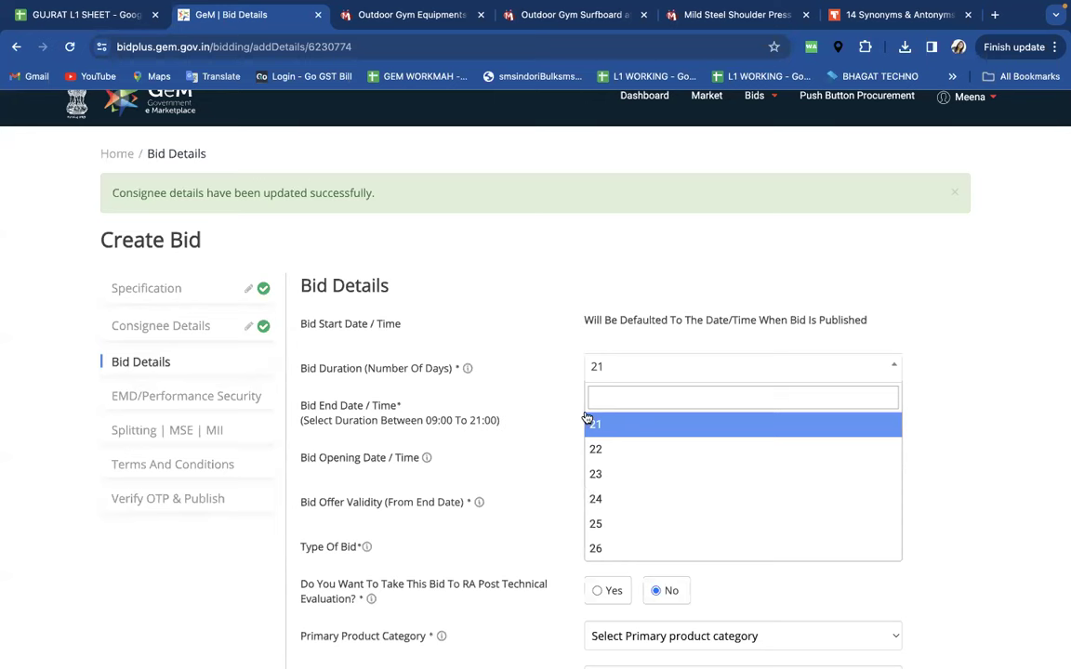
{"action": "scroll", "coordinate": [604, 482], "scroll_direction": "down", "scroll_amount": 1}
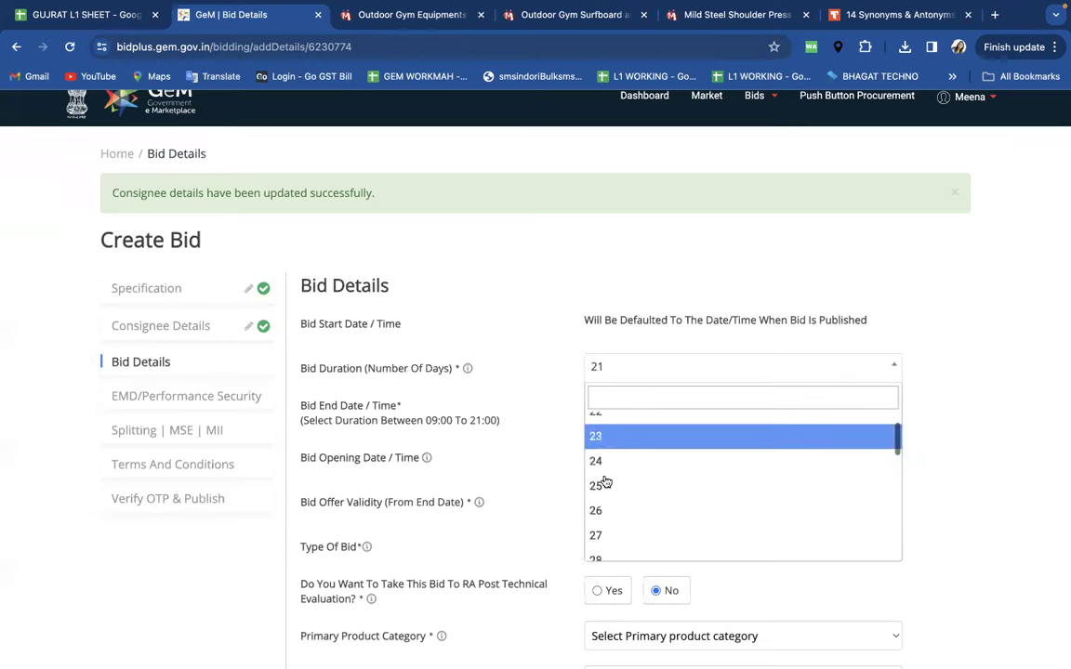
{"action": "scroll", "coordinate": [609, 461], "scroll_direction": "up", "scroll_amount": 1}
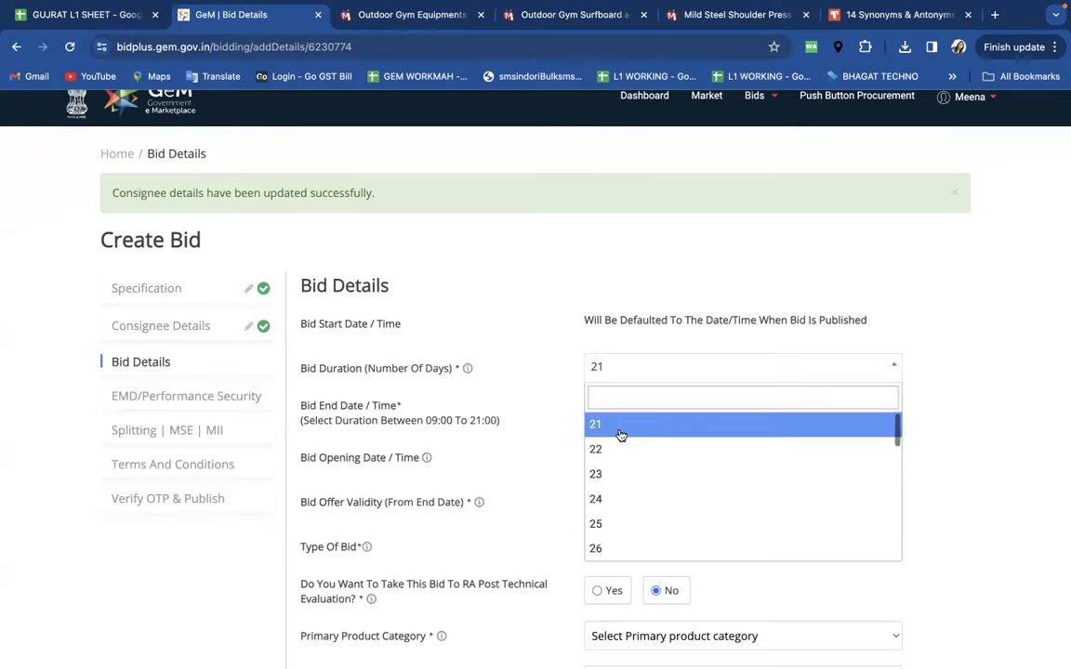
{"action": "left_click", "coordinate": [501, 413]}
{"action": "scroll", "coordinate": [506, 446], "scroll_direction": "down", "scroll_amount": 5}
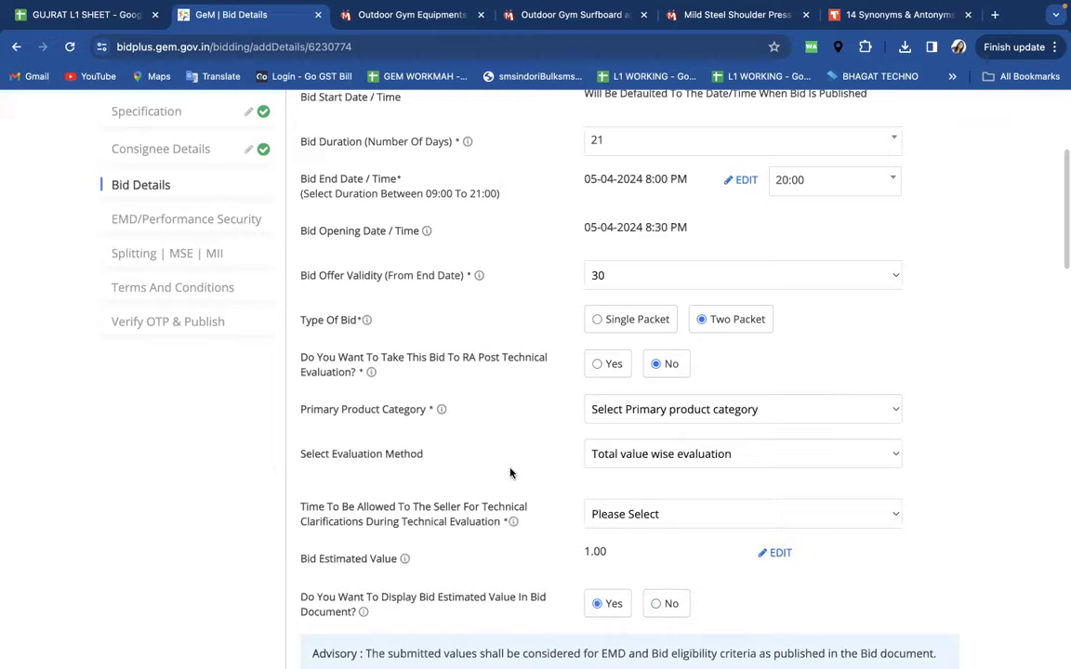
{"action": "scroll", "coordinate": [510, 473], "scroll_direction": "down", "scroll_amount": 5}
{"action": "scroll", "coordinate": [509, 473], "scroll_direction": "up", "scroll_amount": 4}
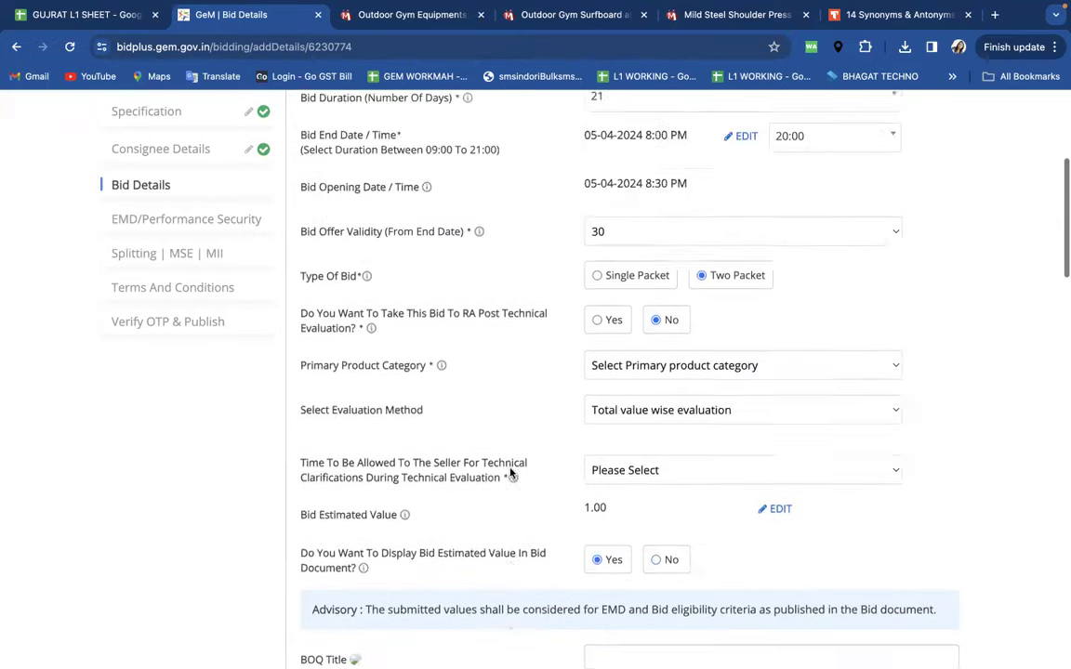
{"action": "scroll", "coordinate": [510, 473], "scroll_direction": "up", "scroll_amount": 8}
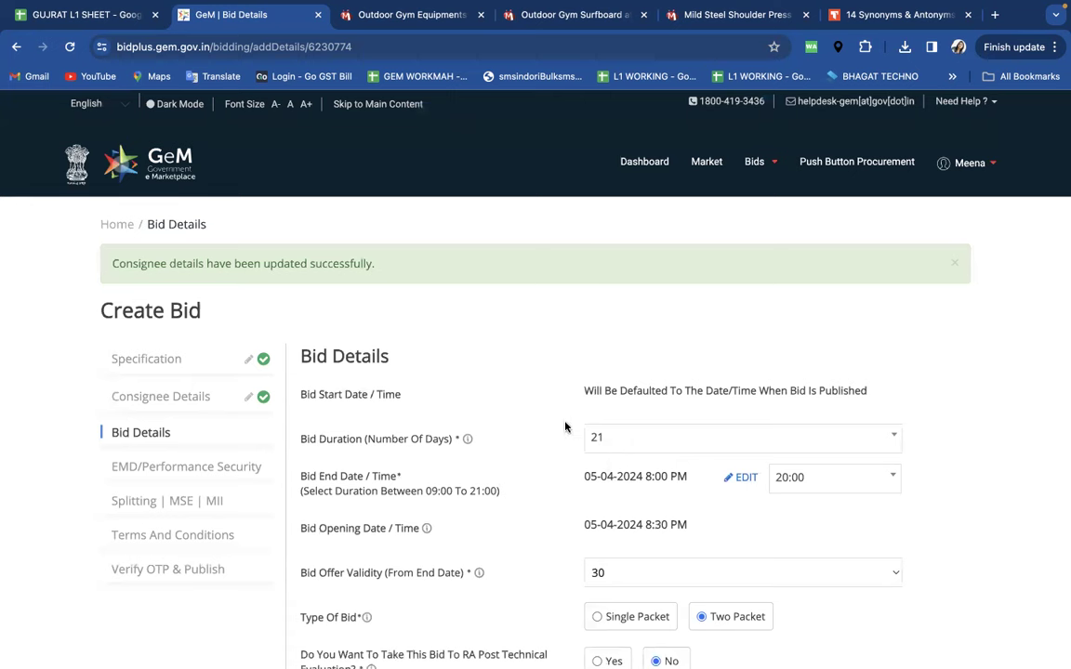
{"action": "left_click", "coordinate": [728, 433]}
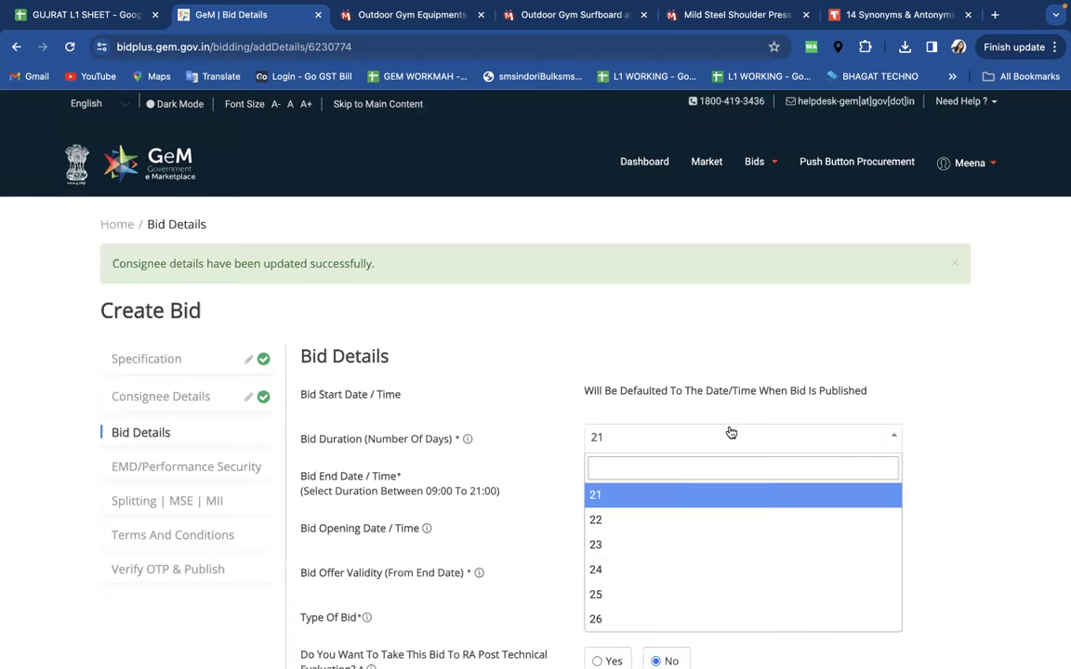
{"action": "left_click", "coordinate": [539, 405]}
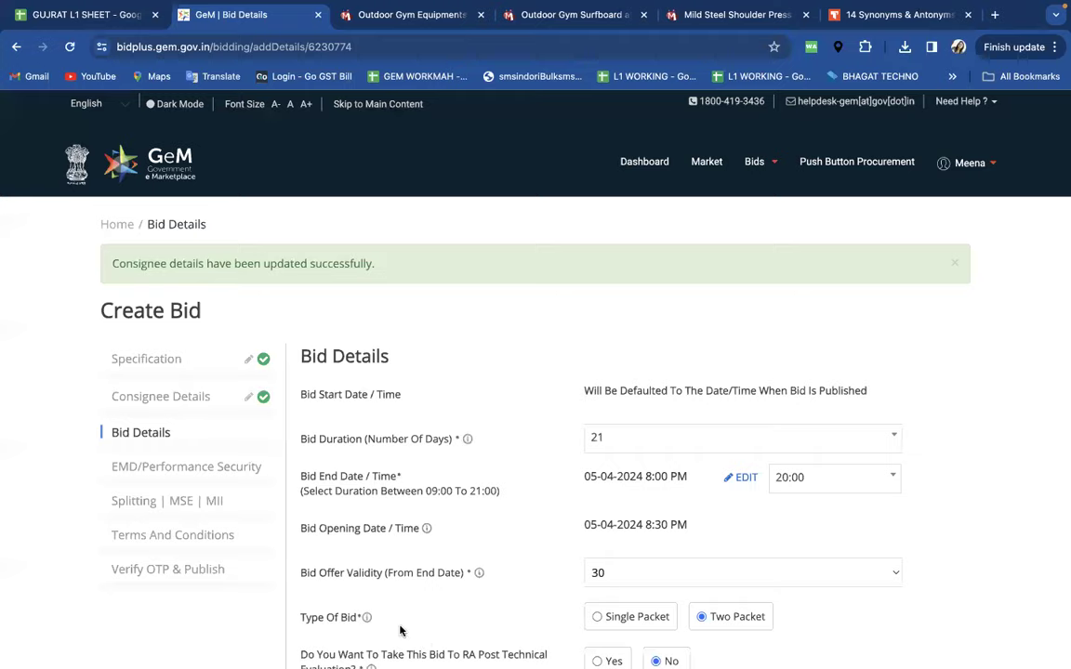
{"action": "scroll", "coordinate": [531, 454], "scroll_direction": "down", "scroll_amount": 3}
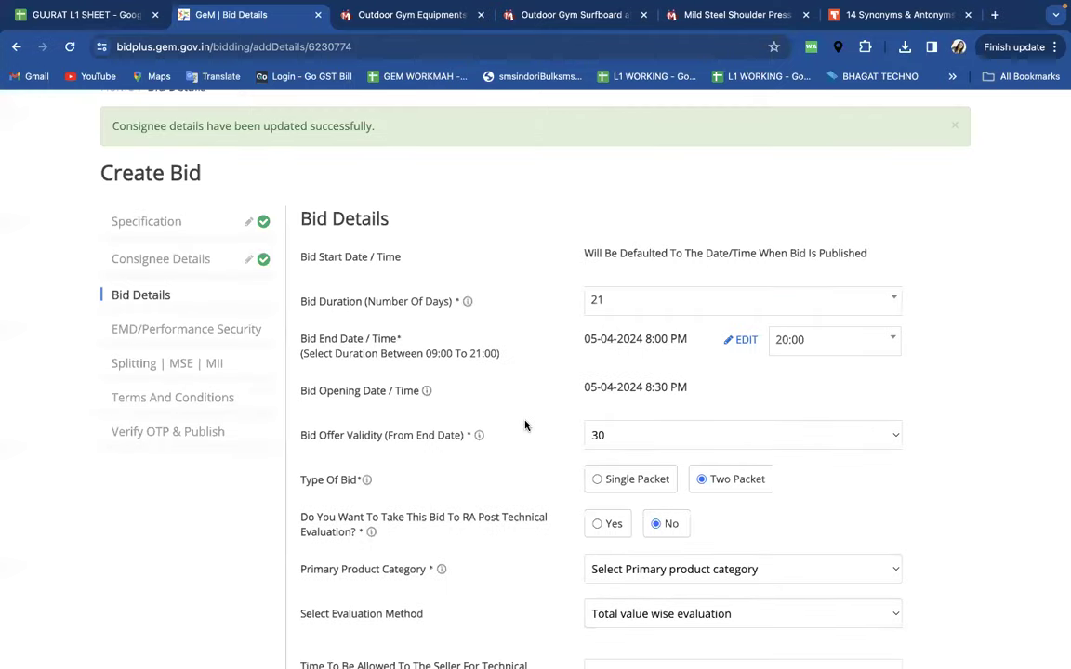